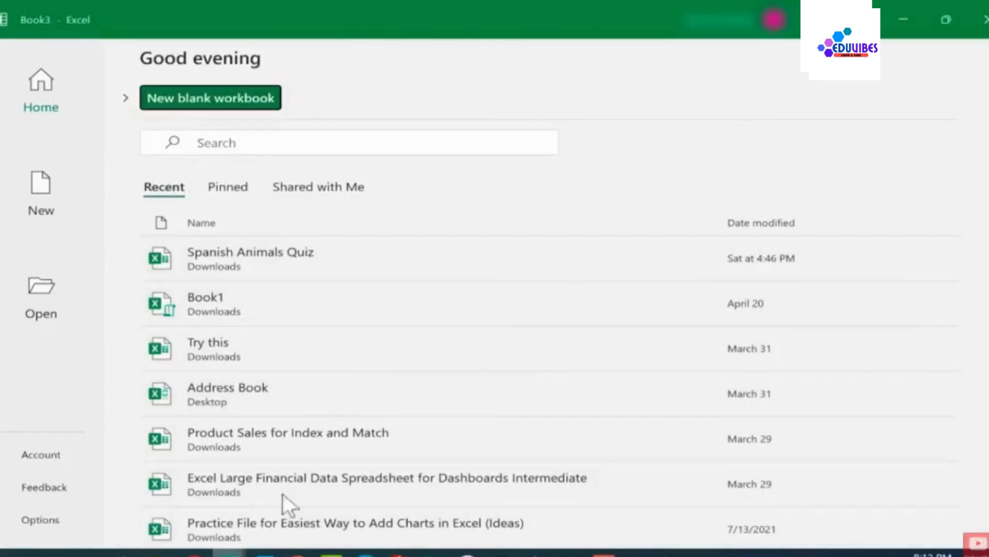
Create a new blank workbook from the New templates page
{"action": "left_click", "coordinate": [453, 197]}
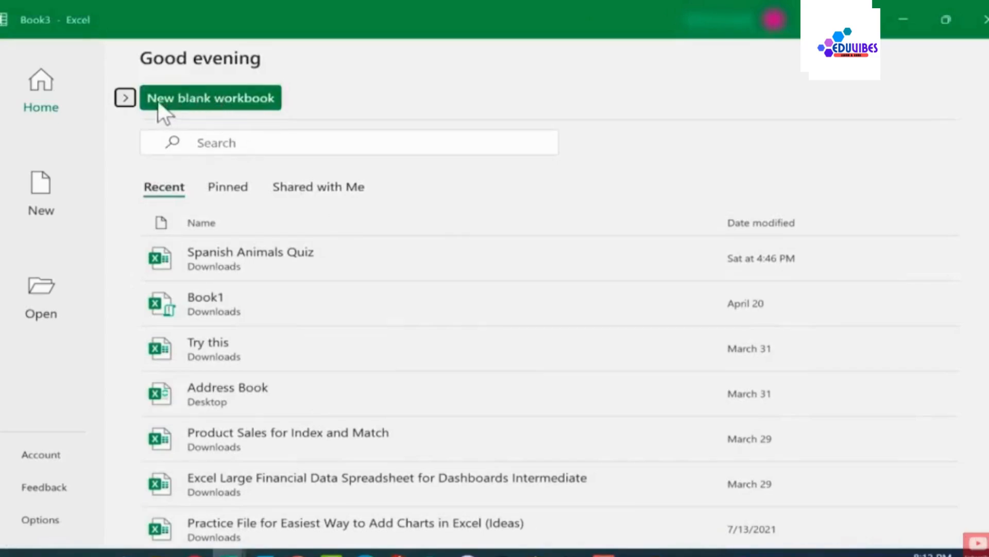
{"action": "left_click", "coordinate": [131, 97]}
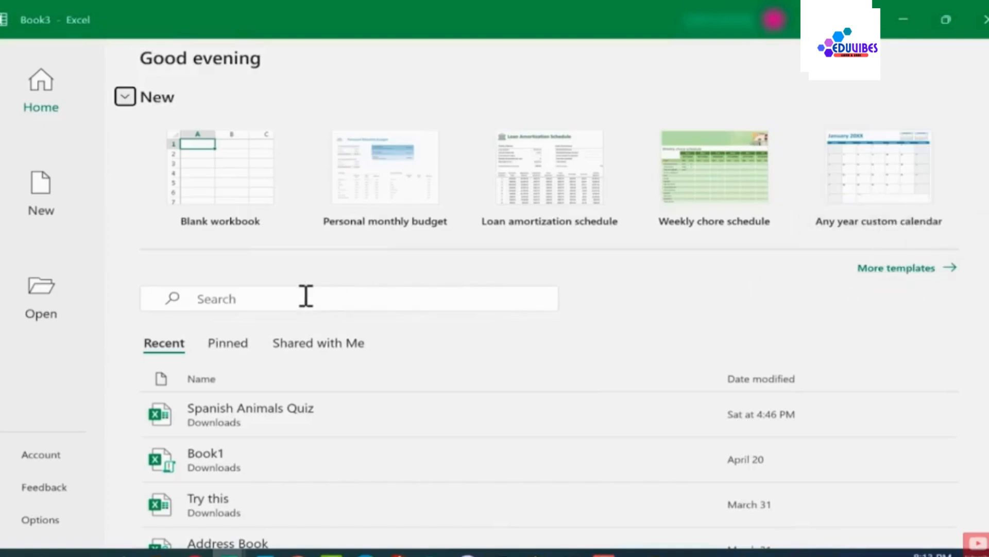
{"action": "left_click", "coordinate": [897, 268]}
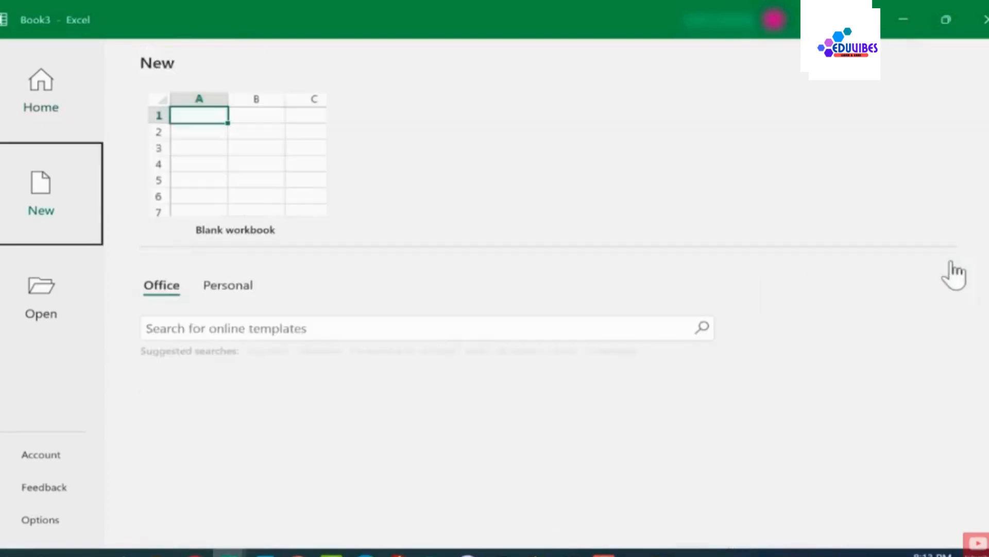
{"action": "left_click", "coordinate": [254, 184]}
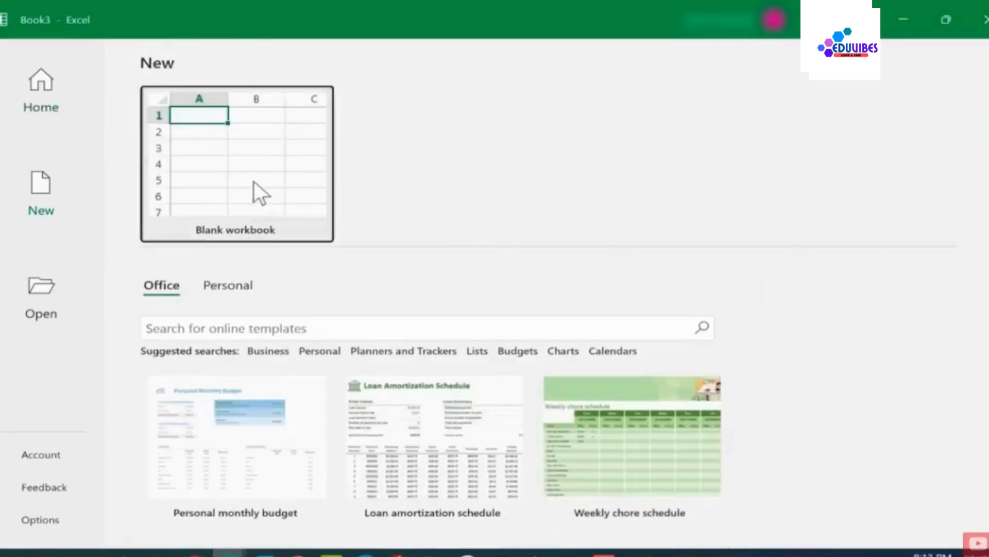
{"action": "left_click", "coordinate": [486, 242]}
{"action": "left_click", "coordinate": [487, 242]}
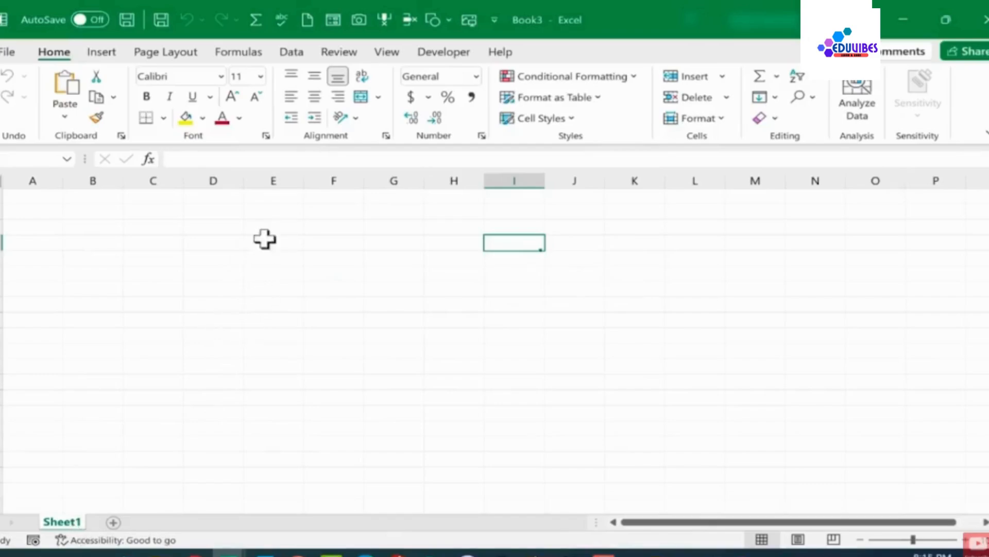
Select several individual columns in turn to examine how whole columns are highlighted
{"action": "left_click", "coordinate": [273, 177]}
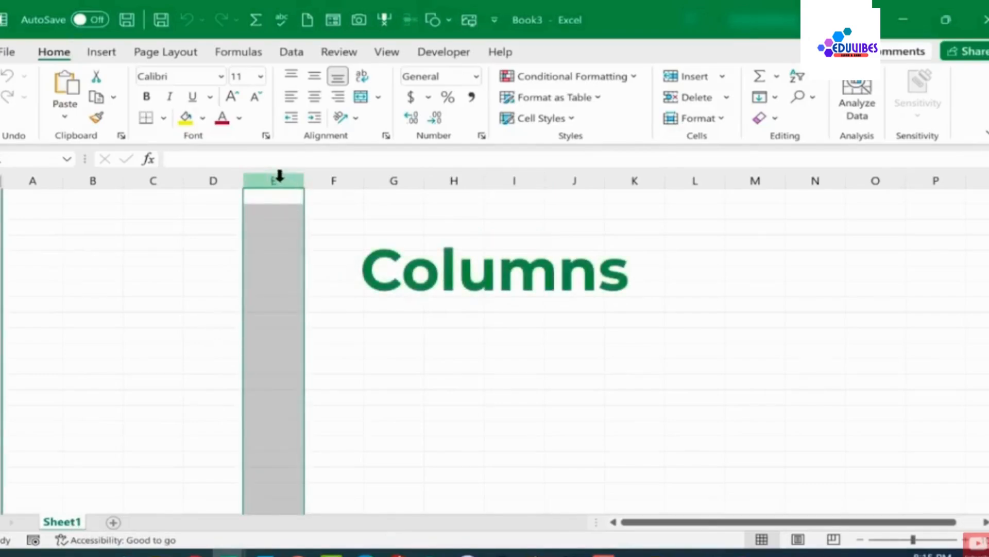
{"action": "left_click", "coordinate": [169, 181]}
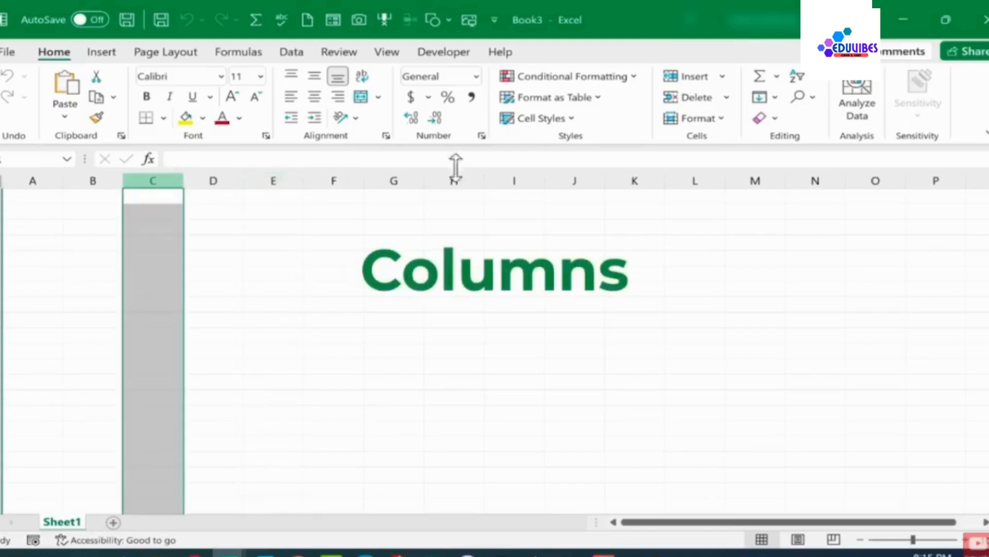
{"action": "left_click", "coordinate": [634, 178]}
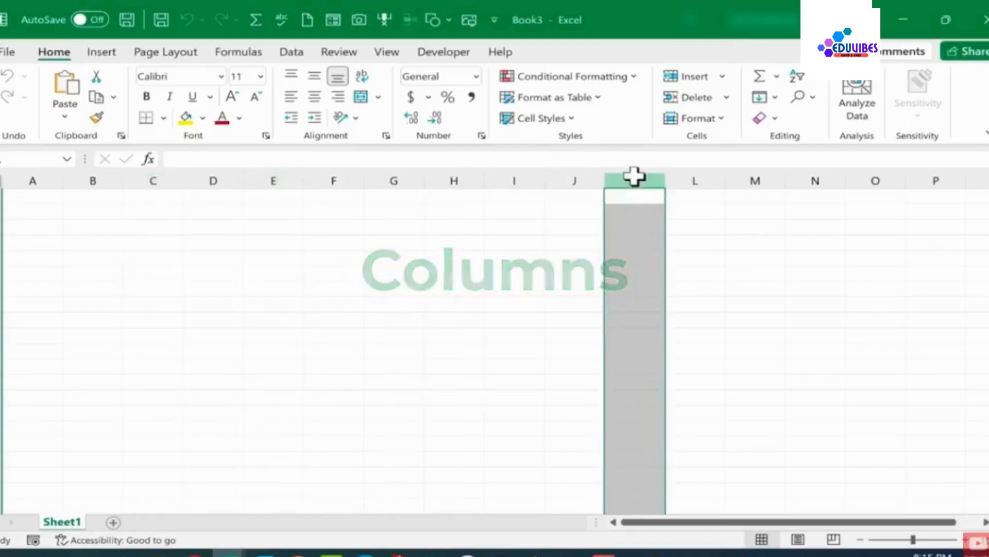
{"action": "left_click", "coordinate": [524, 180]}
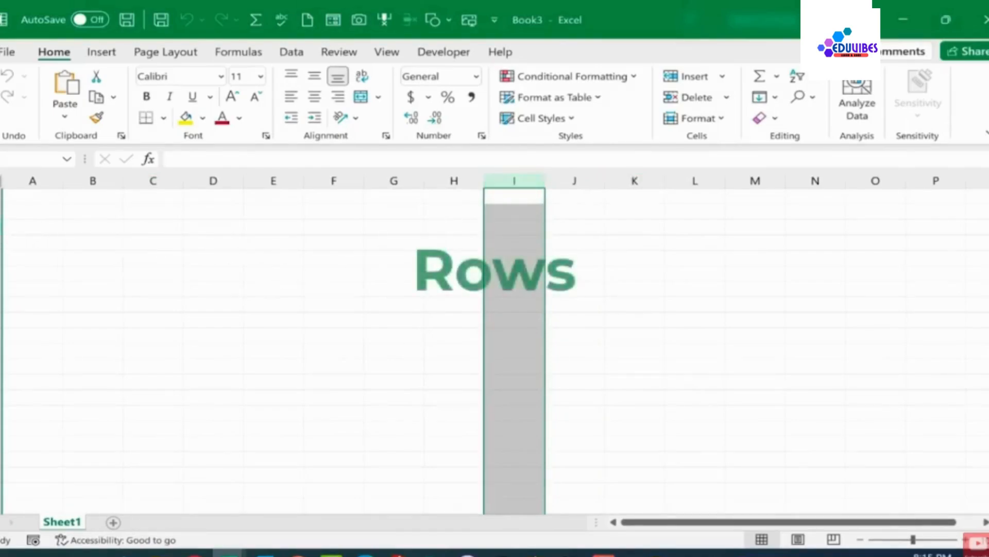
Select several whole rows and a column in turn to compare row and column selection
{"action": "left_click", "coordinate": [3, 227]}
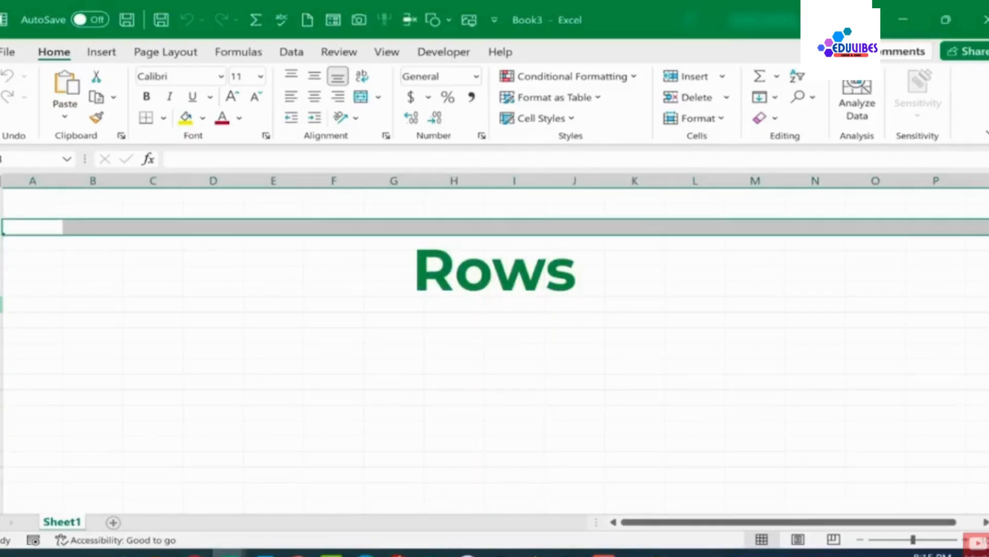
{"action": "left_click", "coordinate": [2, 319]}
{"action": "left_click", "coordinate": [2, 334]}
{"action": "left_click", "coordinate": [286, 179]}
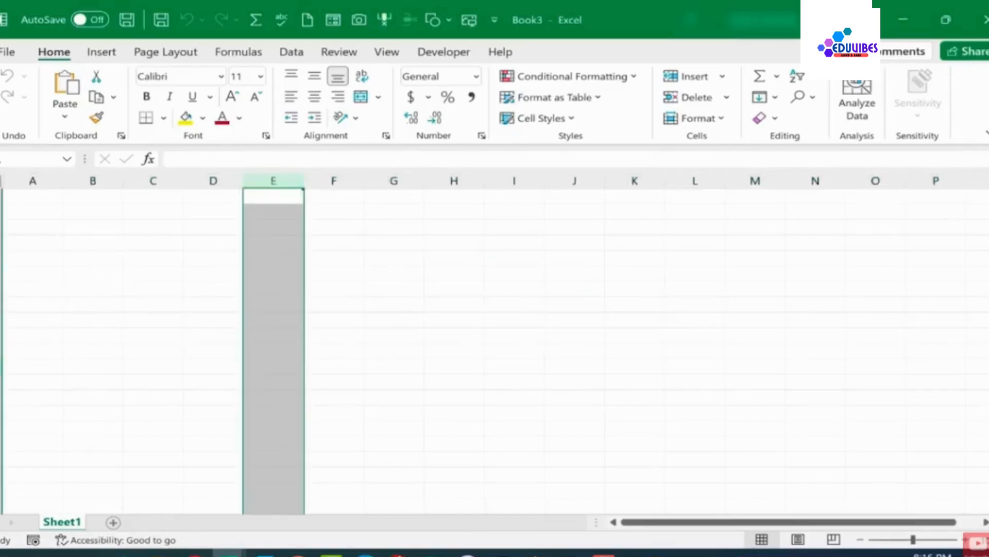
{"action": "left_click", "coordinate": [1, 366]}
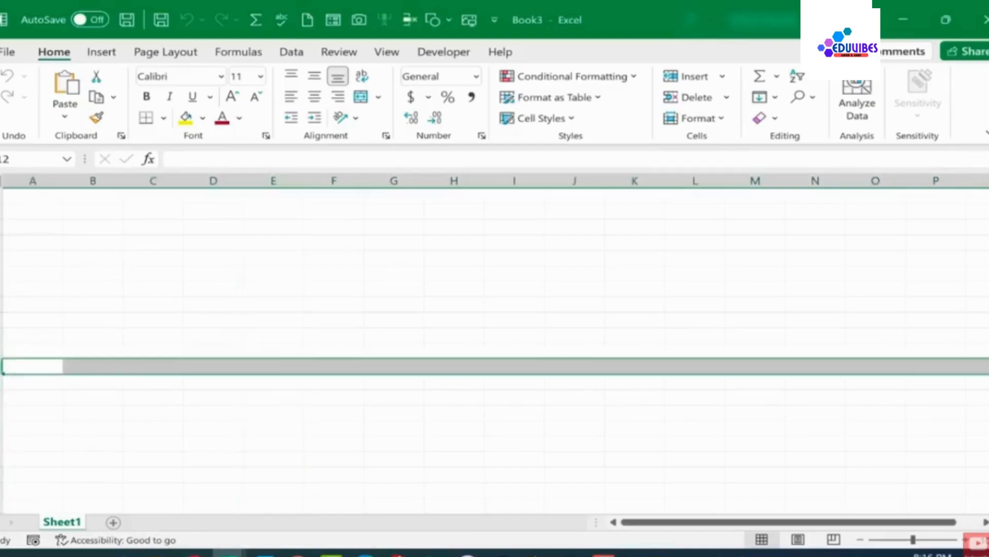
{"action": "left_click", "coordinate": [288, 179]}
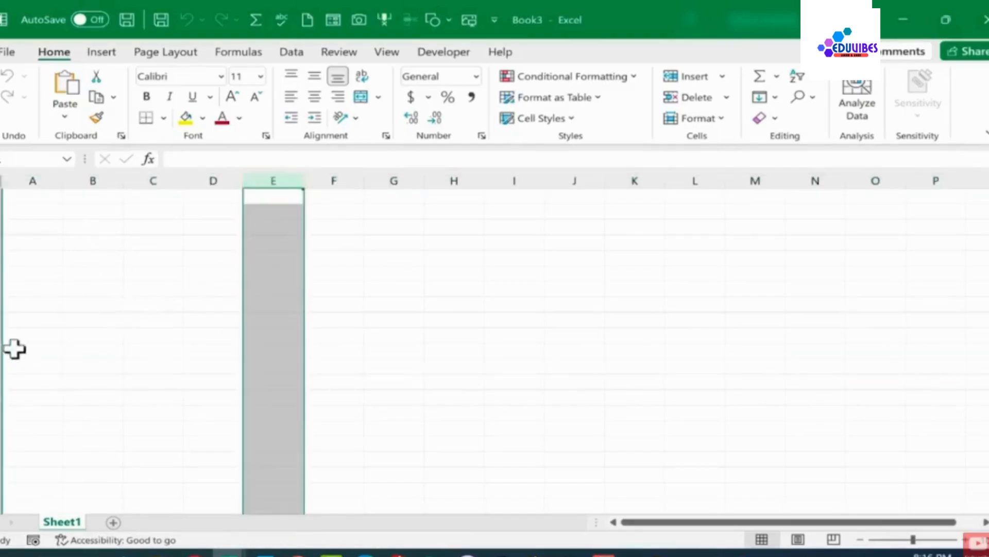
{"action": "left_click", "coordinate": [3, 335]}
{"action": "left_click", "coordinate": [285, 335]}
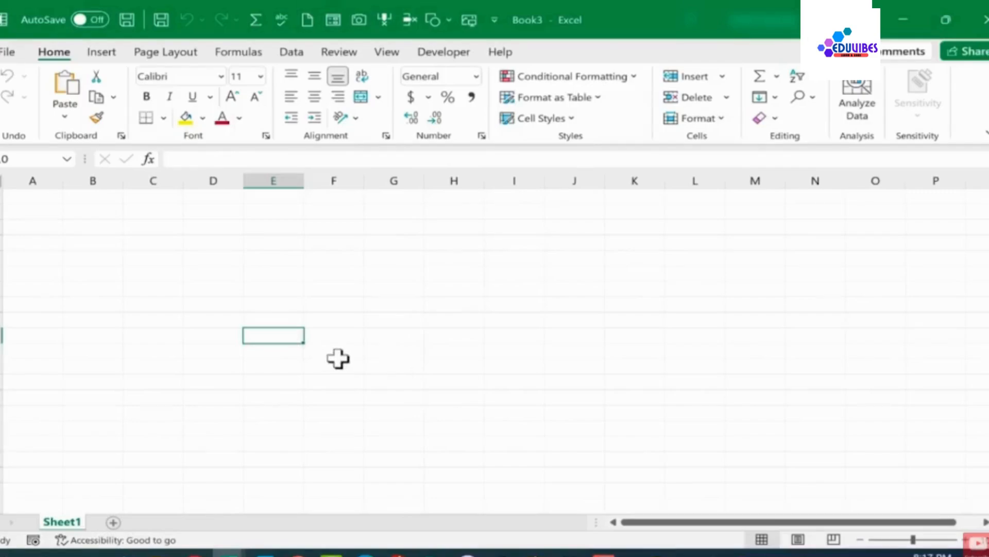
Select individual cells such as F8, L4 and B6 to examine cell addresses
{"action": "left_click", "coordinate": [346, 338]}
{"action": "left_click", "coordinate": [289, 338]}
{"action": "left_click", "coordinate": [332, 305]}
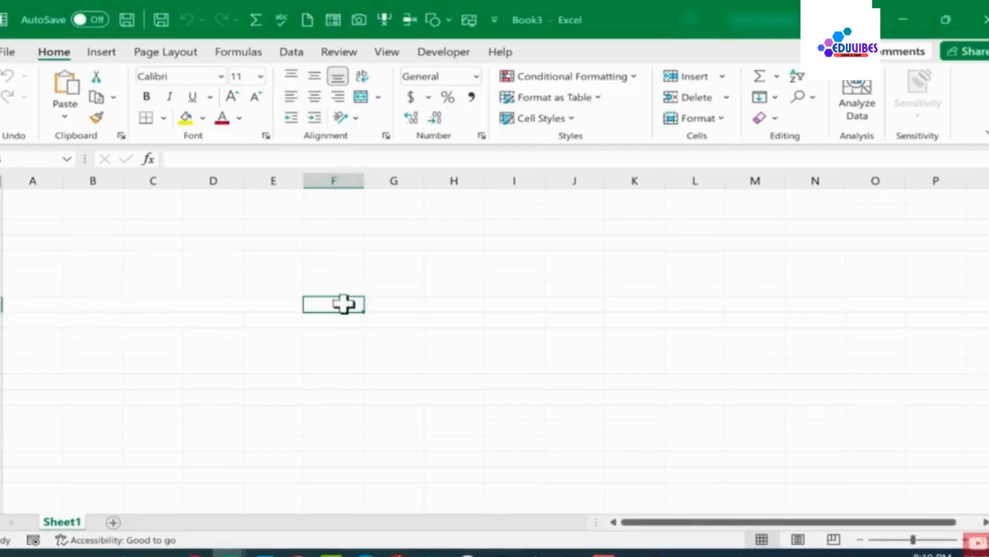
{"action": "key", "text": "F8"}
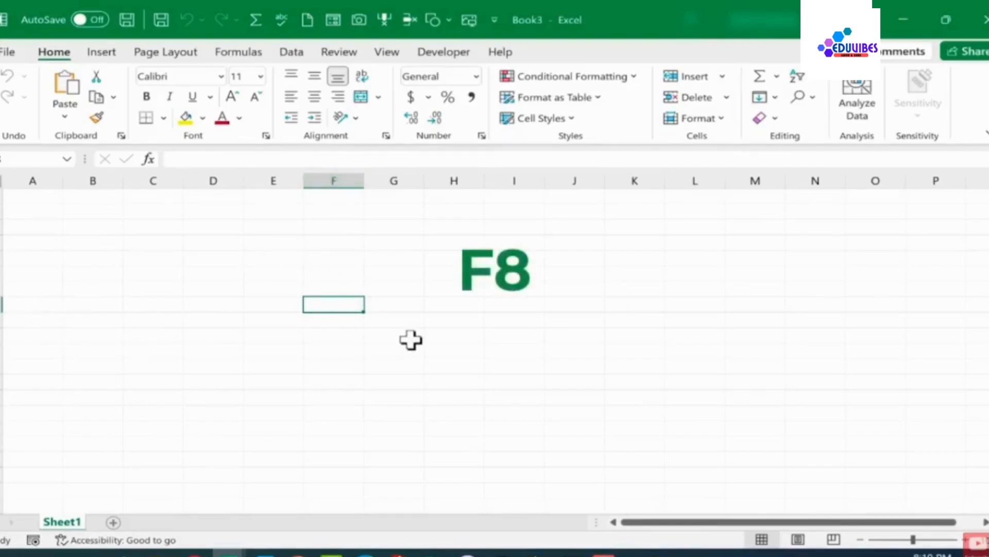
{"action": "left_click", "coordinate": [703, 243]}
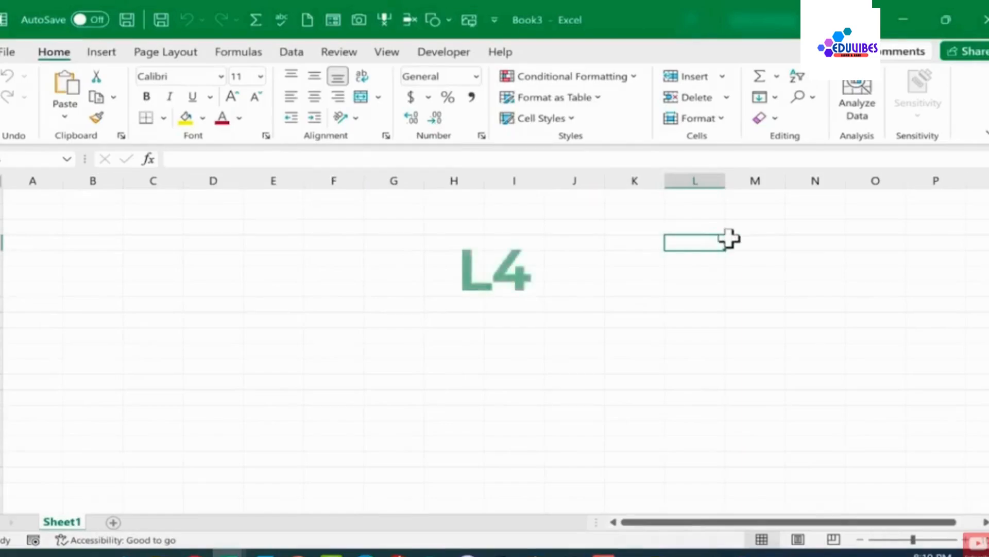
{"action": "left_click", "coordinate": [100, 285]}
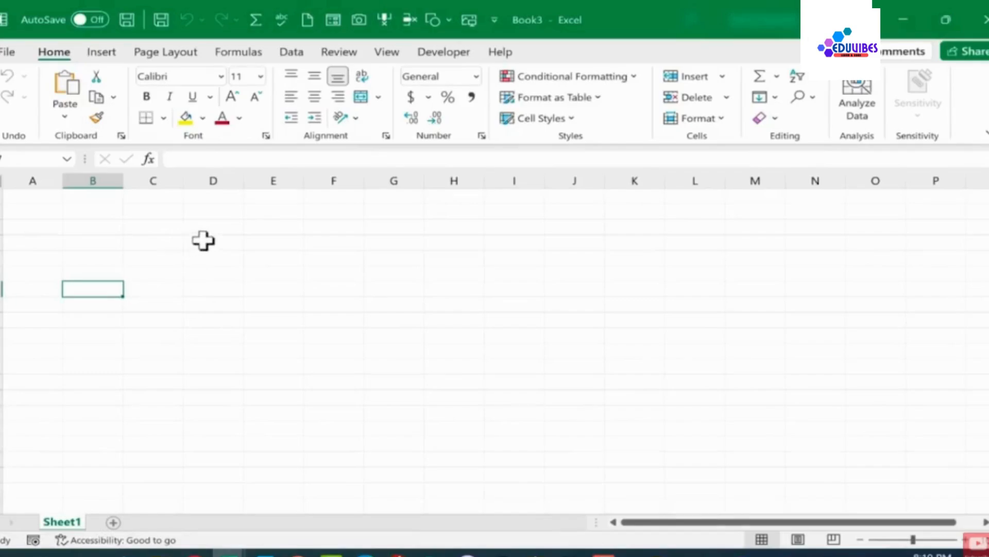
Select rectangular cell ranges by dragging across several rows and columns, such as D4 to J14
{"action": "left_click_drag", "start_coordinate": [205, 241], "coordinate": [576, 400]}
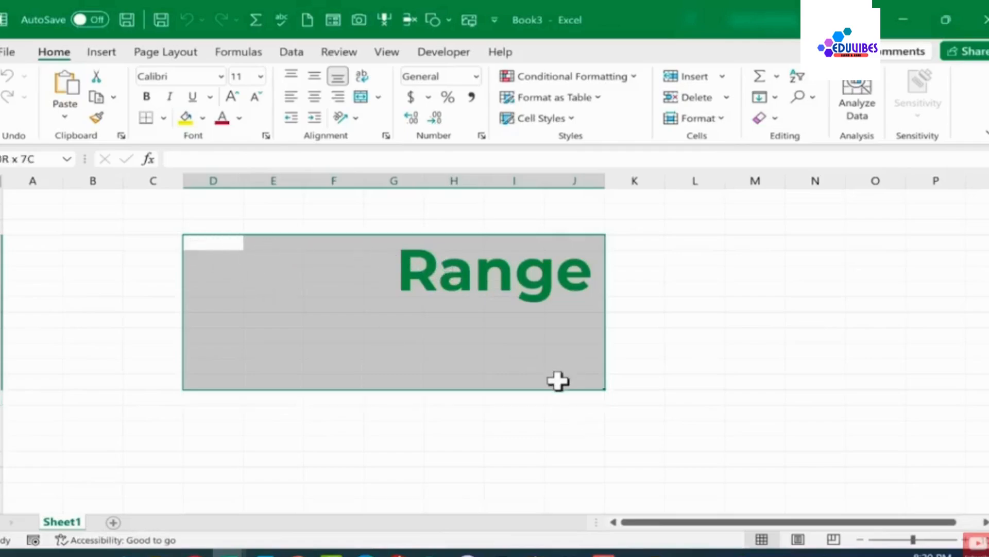
{"action": "left_click_drag", "start_coordinate": [559, 381], "coordinate": [562, 400]}
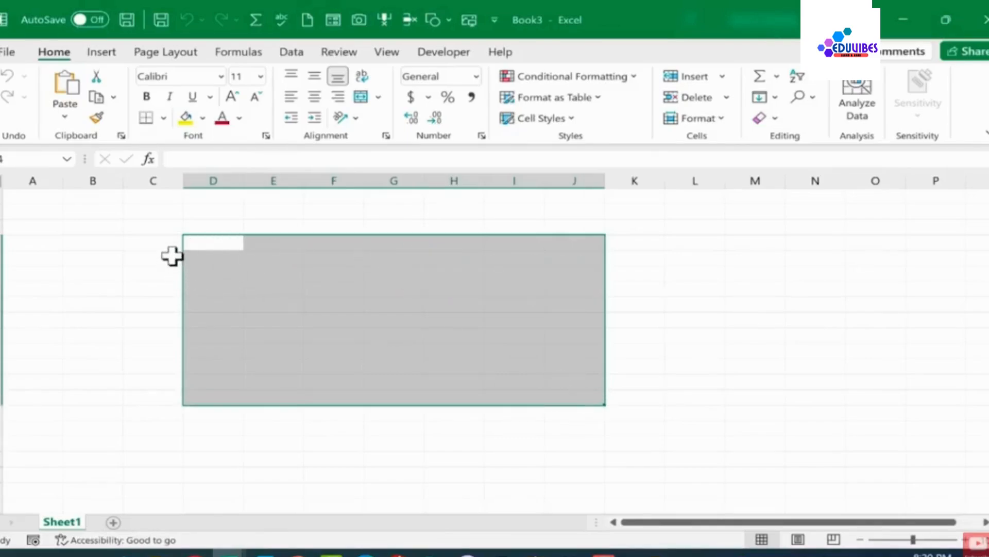
{"action": "left_click", "coordinate": [187, 242]}
{"action": "left_click_drag", "start_coordinate": [262, 257], "coordinate": [571, 388]}
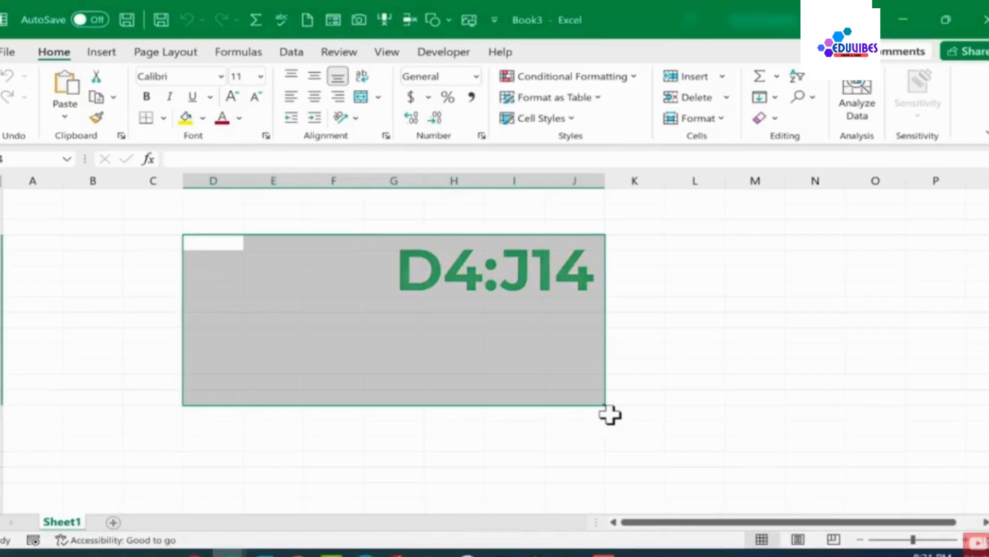
{"action": "left_click", "coordinate": [330, 179]}
{"action": "left_click", "coordinate": [2, 258]}
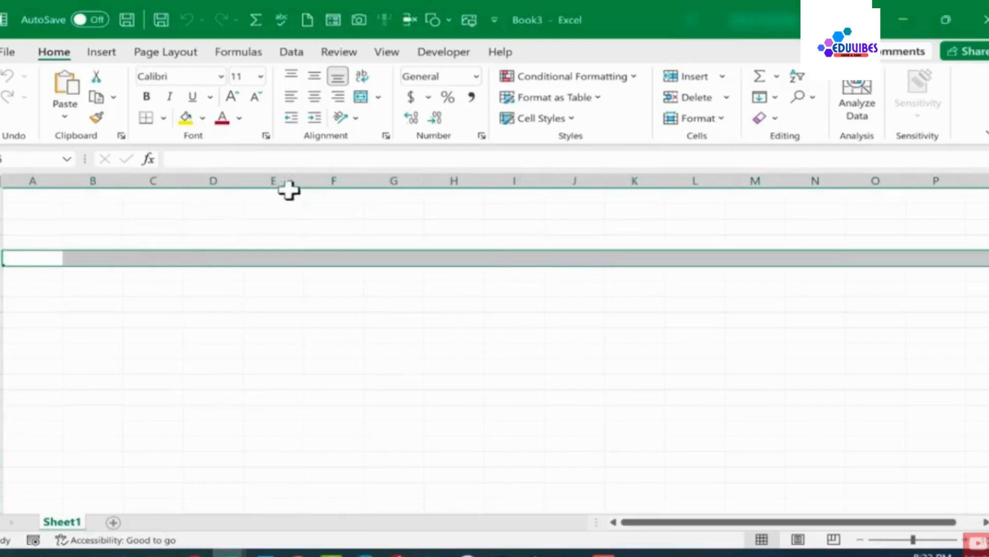
{"action": "left_click", "coordinate": [335, 259]}
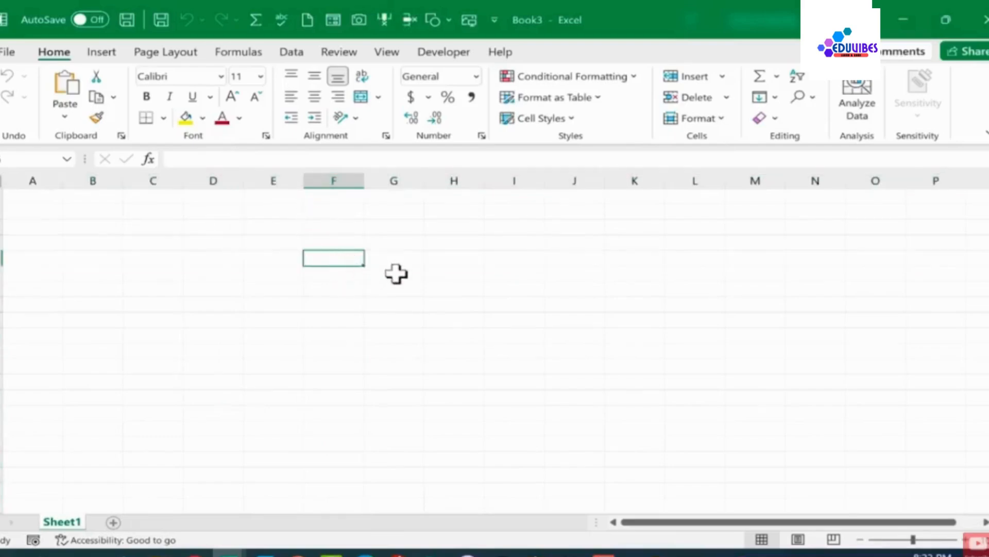
{"action": "left_click", "coordinate": [394, 274]}
{"action": "left_click_drag", "start_coordinate": [268, 258], "coordinate": [717, 417]}
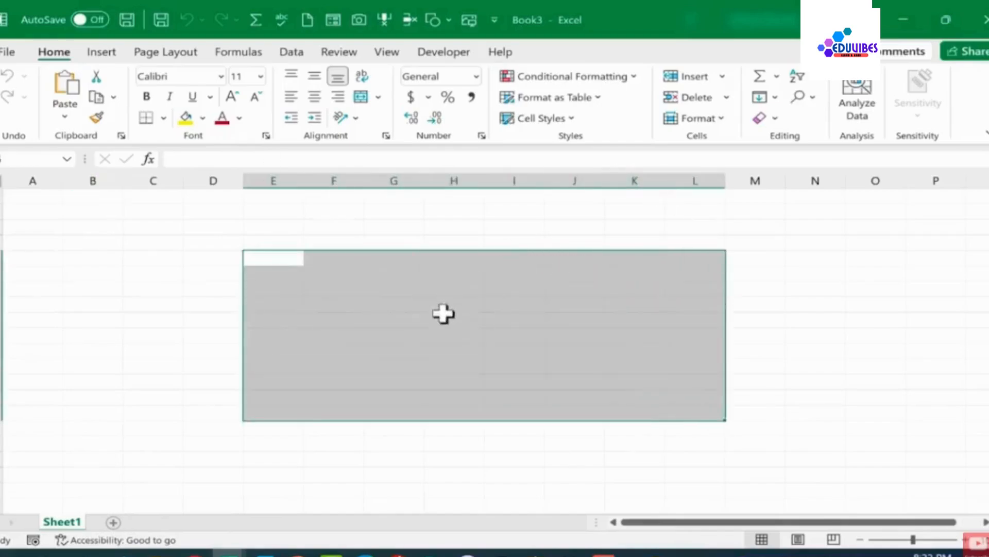
{"action": "left_click", "coordinate": [199, 418]}
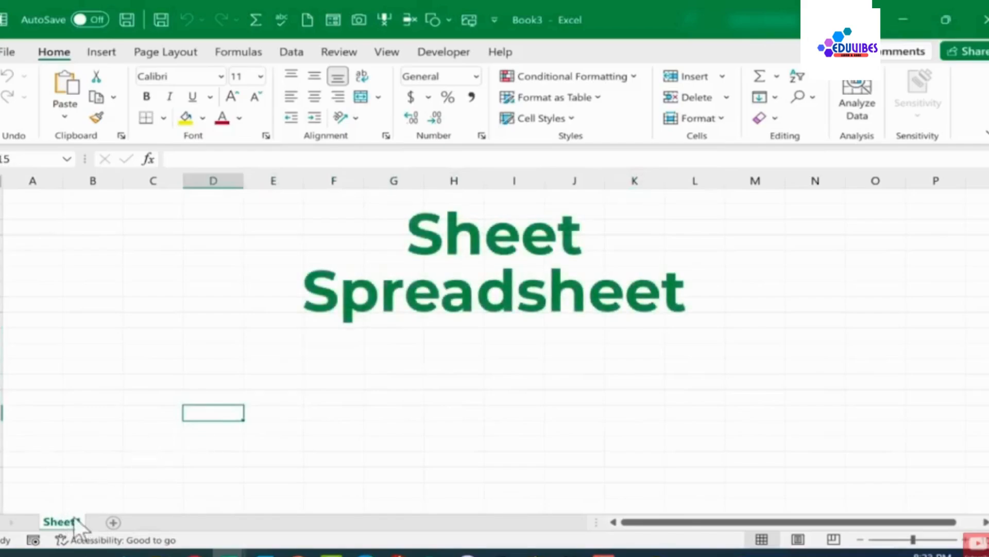
Add two new worksheets and switch between the sheets, ending on the first sheet
{"action": "left_click", "coordinate": [113, 522]}
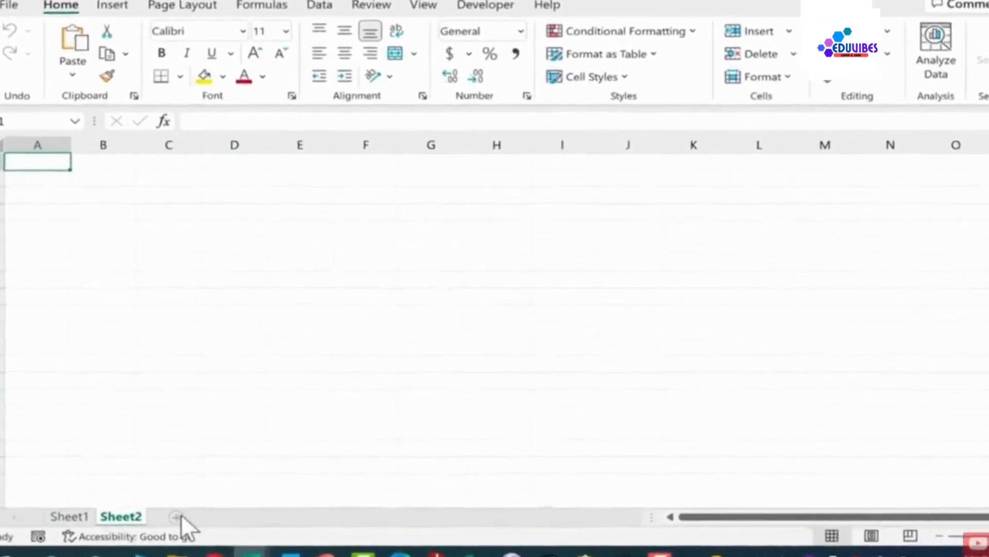
{"action": "left_click", "coordinate": [177, 517]}
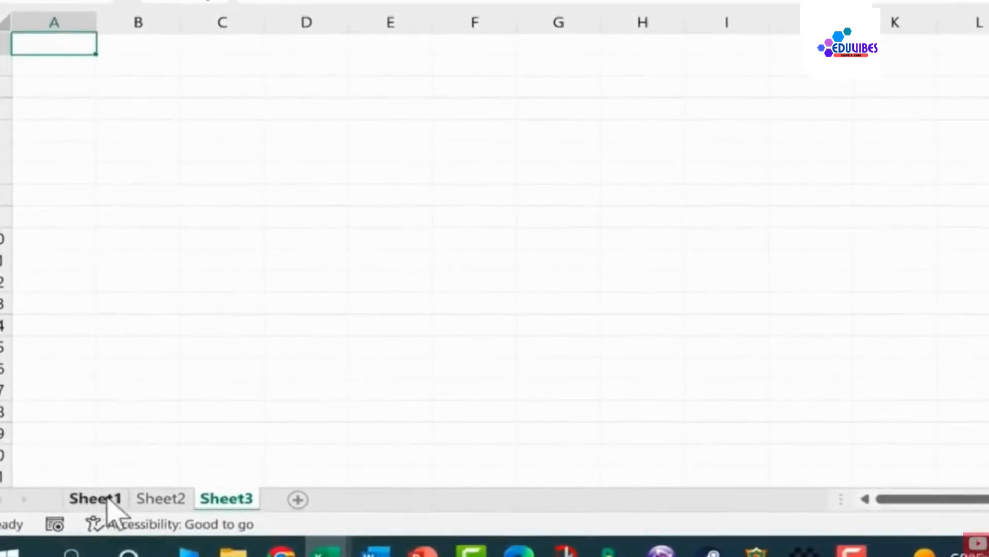
{"action": "left_click", "coordinate": [95, 498]}
{"action": "left_click", "coordinate": [158, 498]}
{"action": "left_click", "coordinate": [103, 498]}
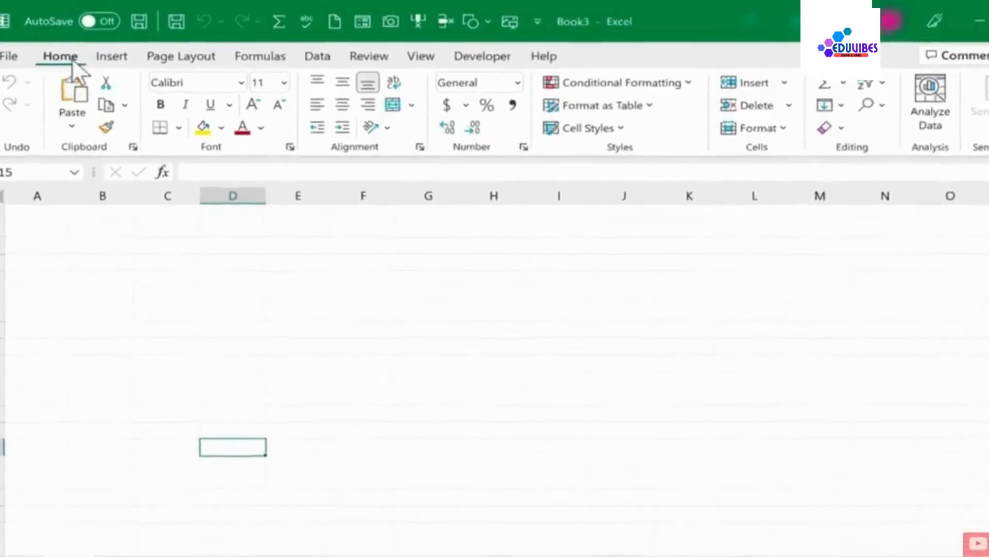
Browse the ribbon tabs, including Data, Formulas, View and Insert, to examine their command groups
{"action": "left_click", "coordinate": [113, 59]}
{"action": "left_click", "coordinate": [201, 58]}
{"action": "left_click", "coordinate": [463, 85]}
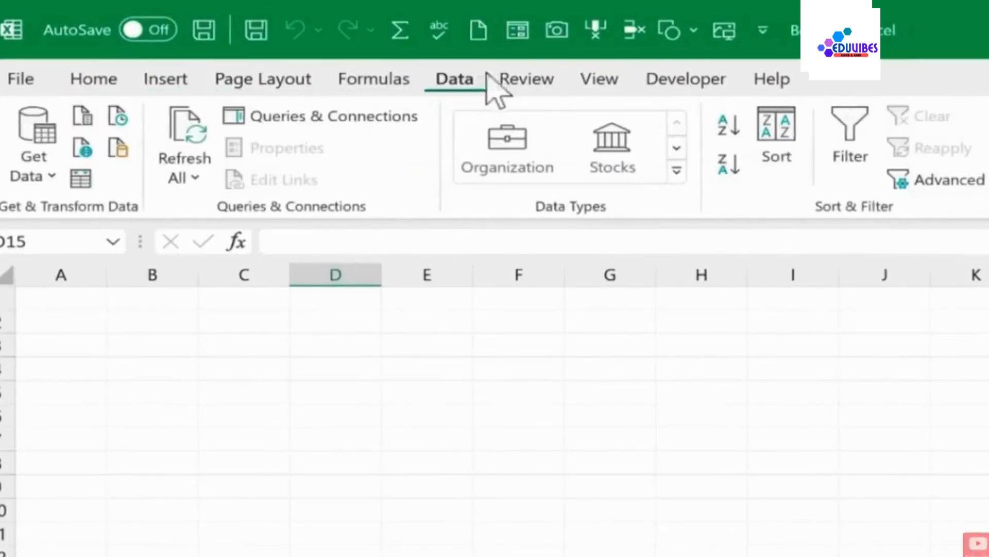
{"action": "left_click", "coordinate": [90, 82]}
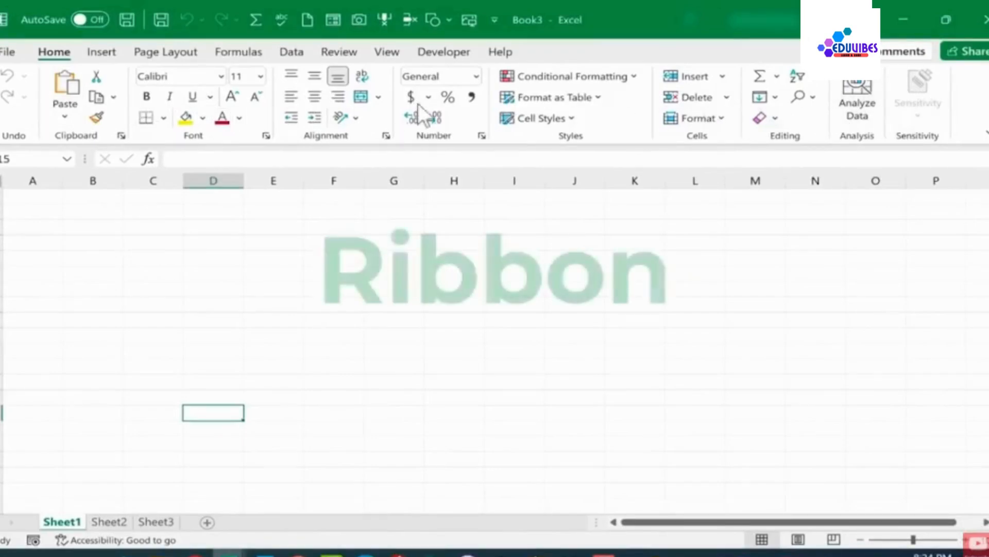
{"action": "left_click", "coordinate": [238, 50]}
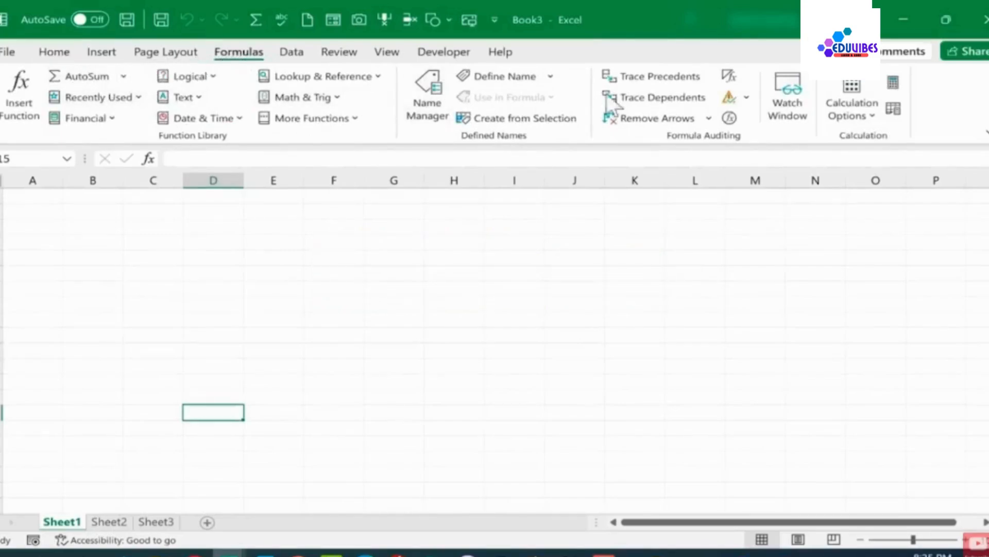
{"action": "left_click", "coordinate": [386, 53]}
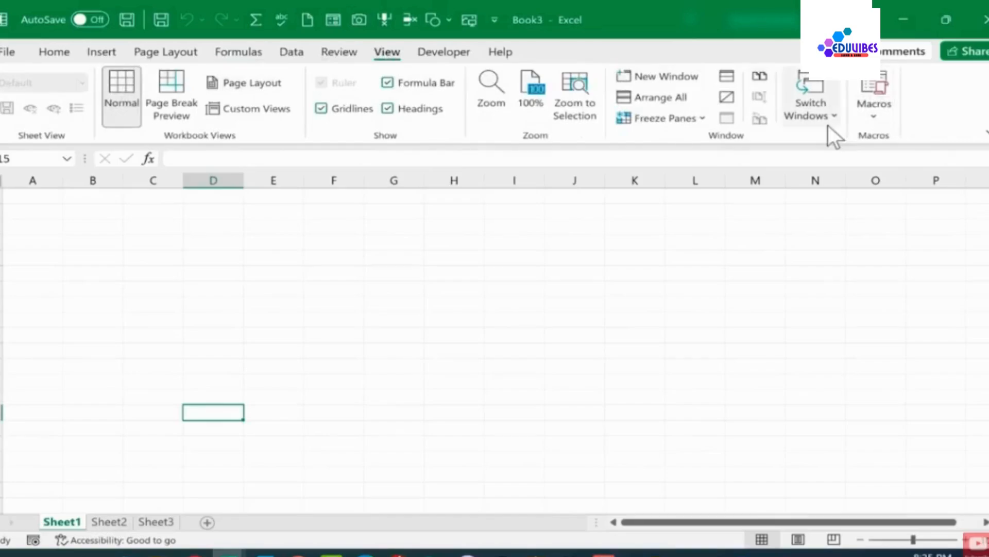
{"action": "left_click", "coordinate": [106, 51]}
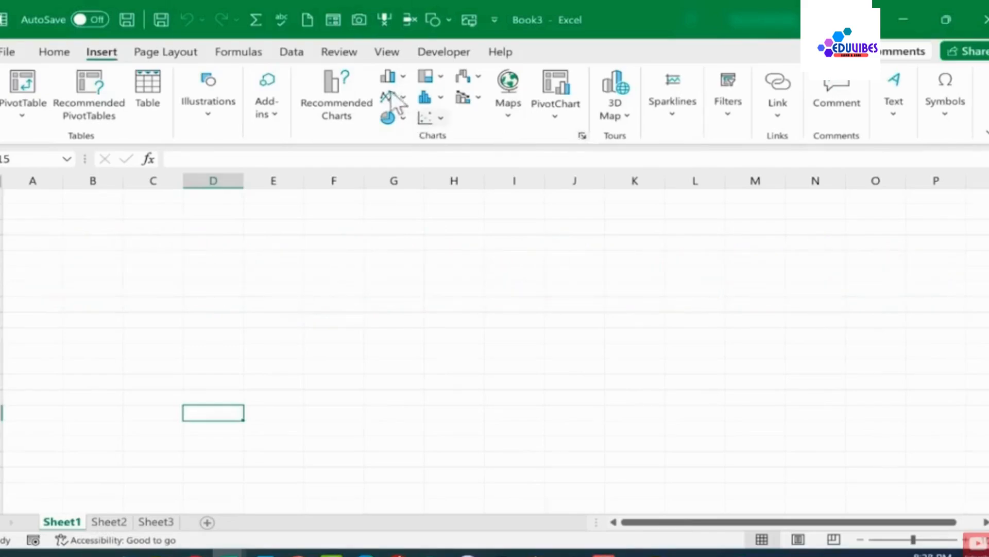
{"action": "left_click", "coordinate": [54, 51]}
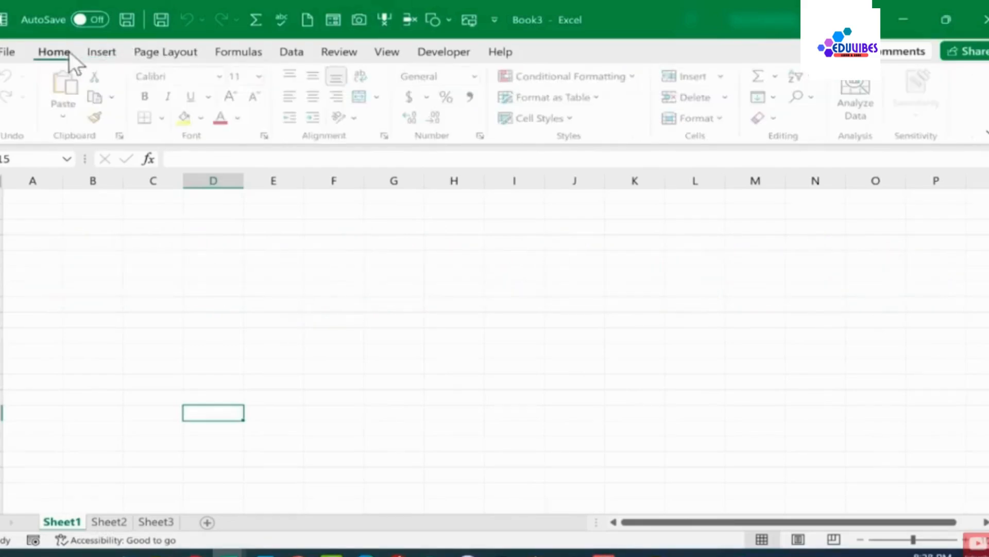
Open the Format Cells dialog from the Alignment group and browse its Alignment, Border and Fill tabs before closing it
{"action": "left_click", "coordinate": [385, 135]}
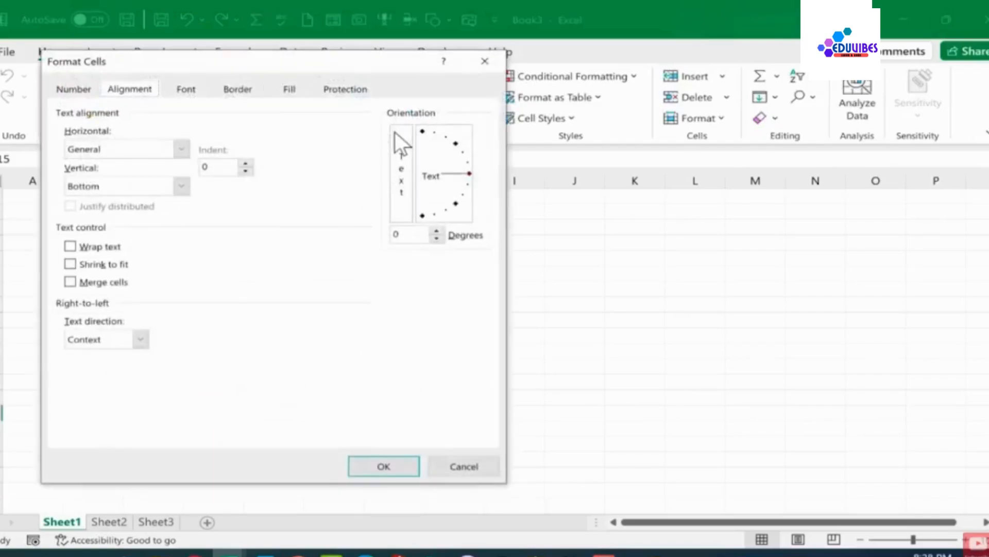
{"action": "left_click", "coordinate": [238, 89]}
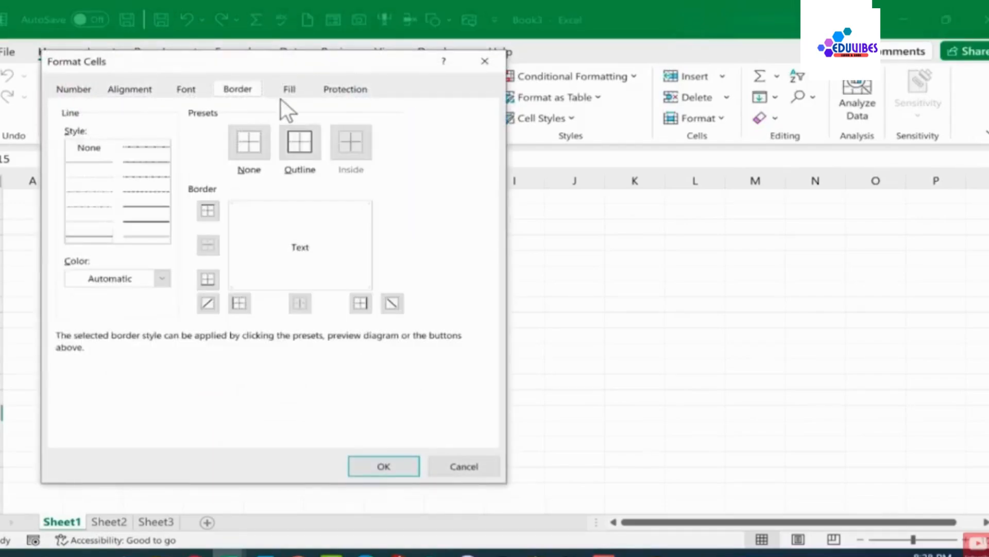
{"action": "left_click", "coordinate": [290, 89]}
{"action": "key", "text": "Escape"}
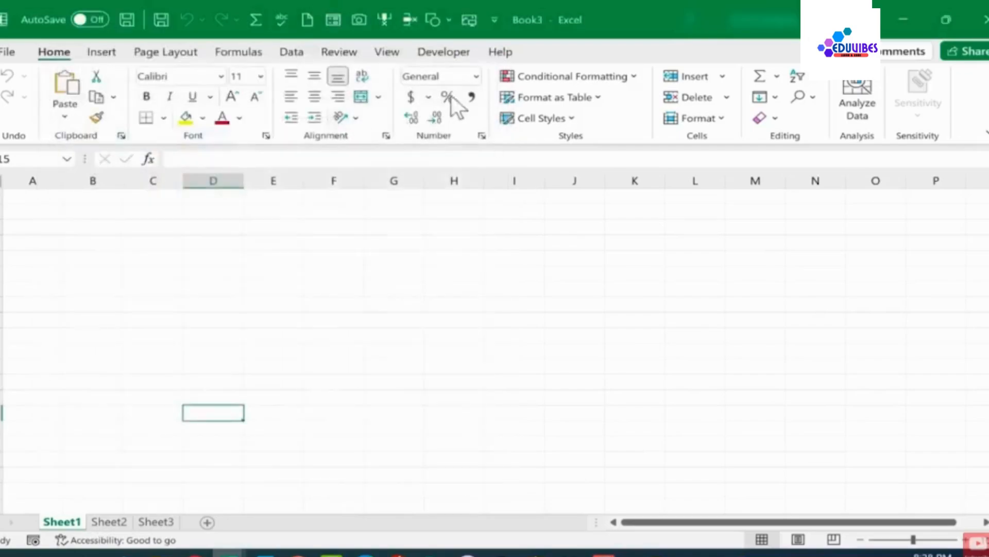
Examine the Insert tab commands, the worksheet scroll bars and the zoom slider
{"action": "left_click", "coordinate": [103, 52]}
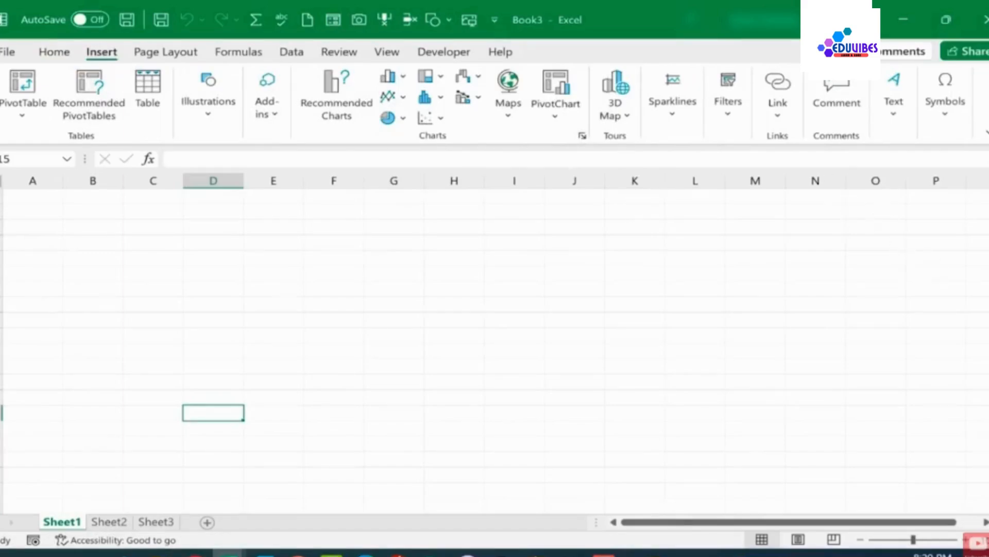
{"action": "mouse_move", "coordinate": [988, 242]}
{"action": "left_mouse_down"}
{"action": "mouse_move", "coordinate": [988, 252]}
{"action": "mouse_move", "coordinate": [988, 242]}
{"action": "left_mouse_up"}
{"action": "scroll", "coordinate": [881, 392], "scroll_direction": "down", "scroll_amount": 8}
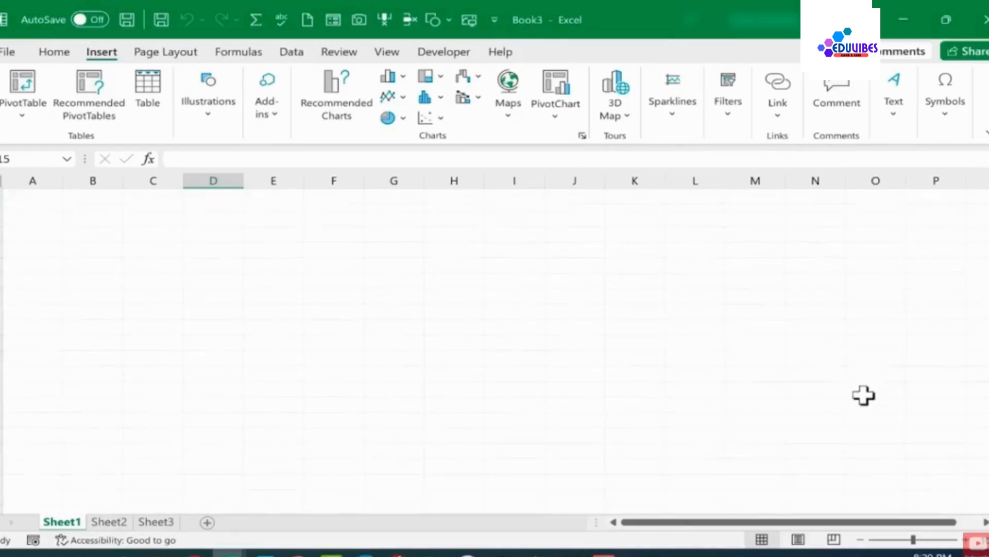
{"action": "left_click_drag", "start_coordinate": [988, 378], "coordinate": [988, 351]}
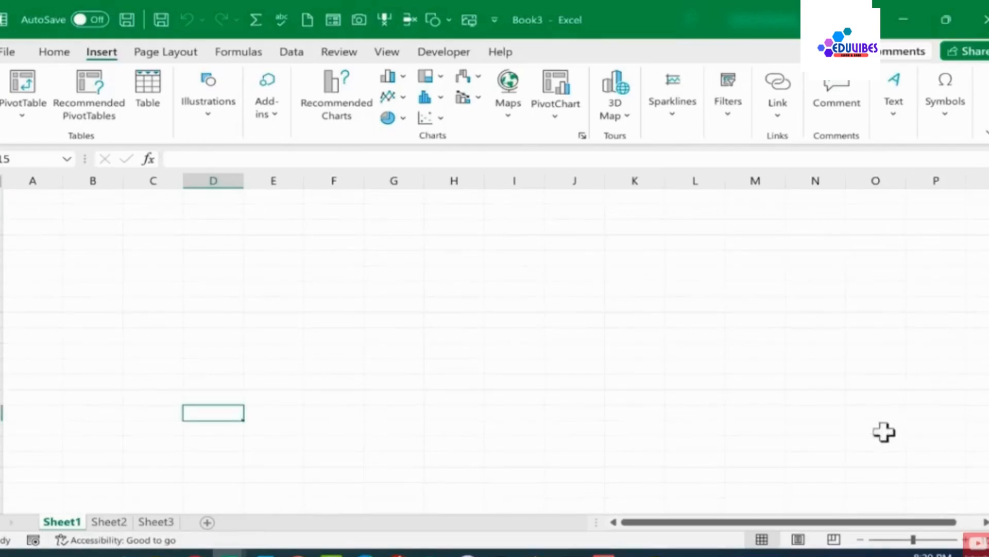
{"action": "left_click_drag", "start_coordinate": [836, 523], "coordinate": [705, 520]}
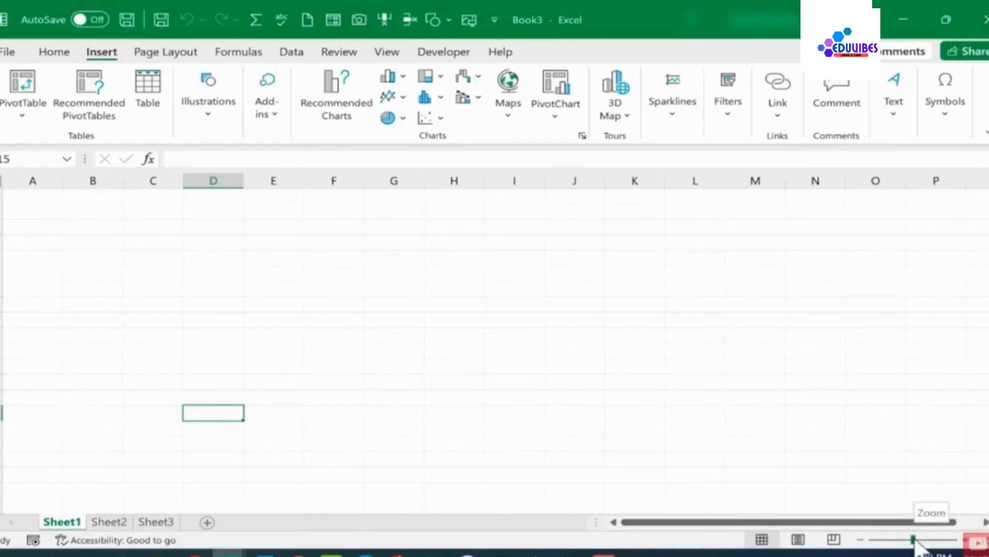
{"action": "mouse_move", "coordinate": [915, 540]}
{"action": "left_mouse_down"}
{"action": "mouse_move", "coordinate": [931, 539]}
{"action": "mouse_move", "coordinate": [879, 540]}
{"action": "mouse_move", "coordinate": [936, 539]}
{"action": "mouse_move", "coordinate": [894, 540]}
{"action": "mouse_move", "coordinate": [907, 540]}
{"action": "left_mouse_up"}
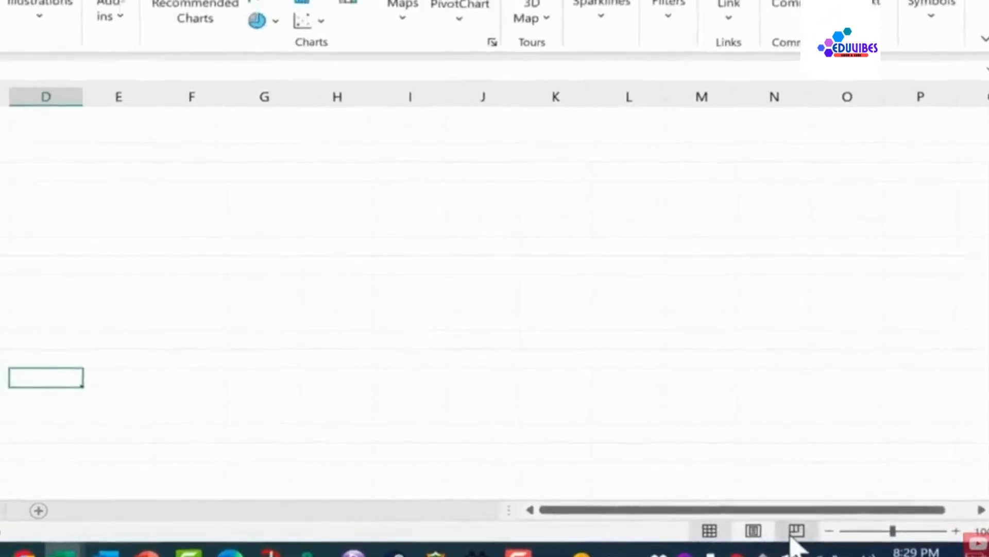
Switch the worksheet to Page Layout view and back to Normal view
{"action": "left_click", "coordinate": [783, 531]}
{"action": "left_click", "coordinate": [739, 528]}
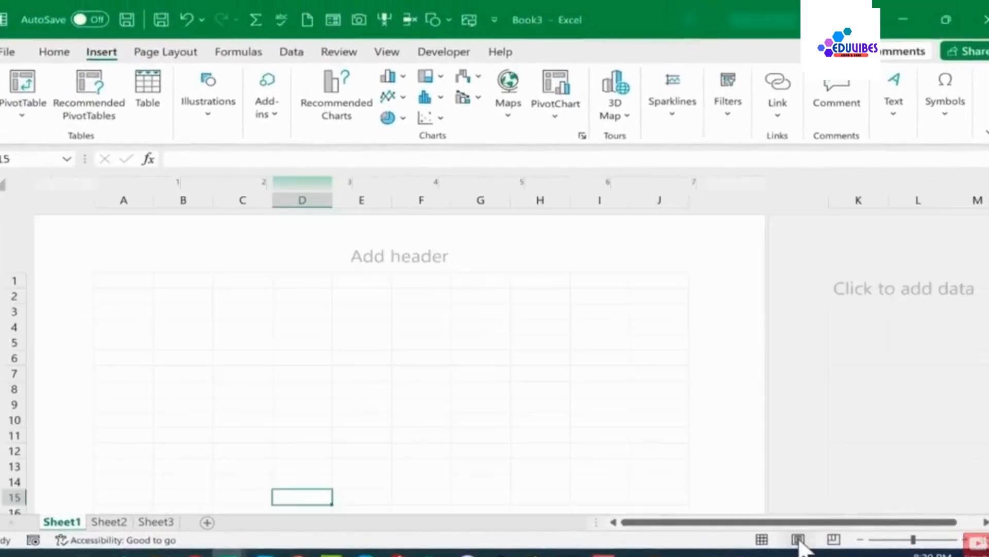
{"action": "left_click", "coordinate": [762, 539]}
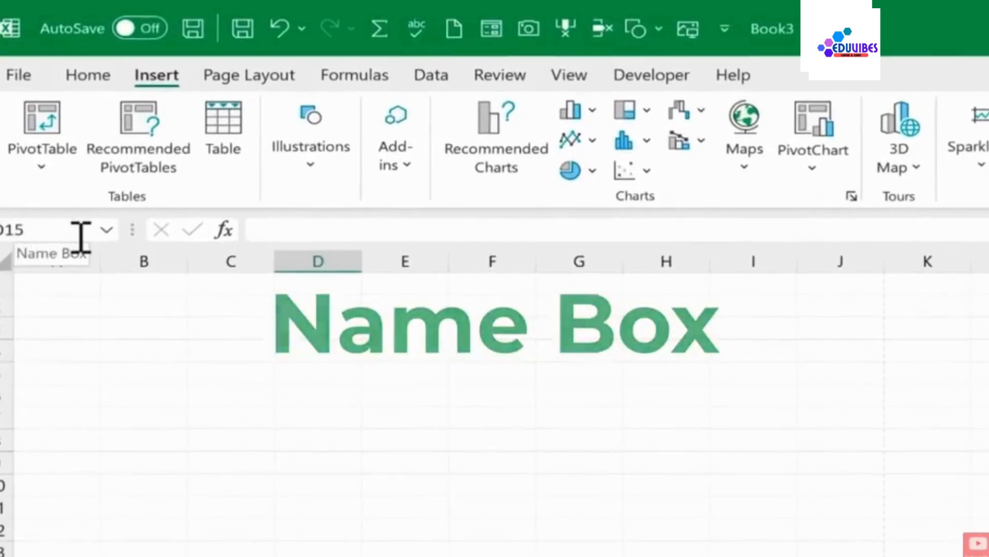
Select a few cells to examine their addresses in the Name Box and click into the formula bar
{"action": "left_click", "coordinate": [506, 348]}
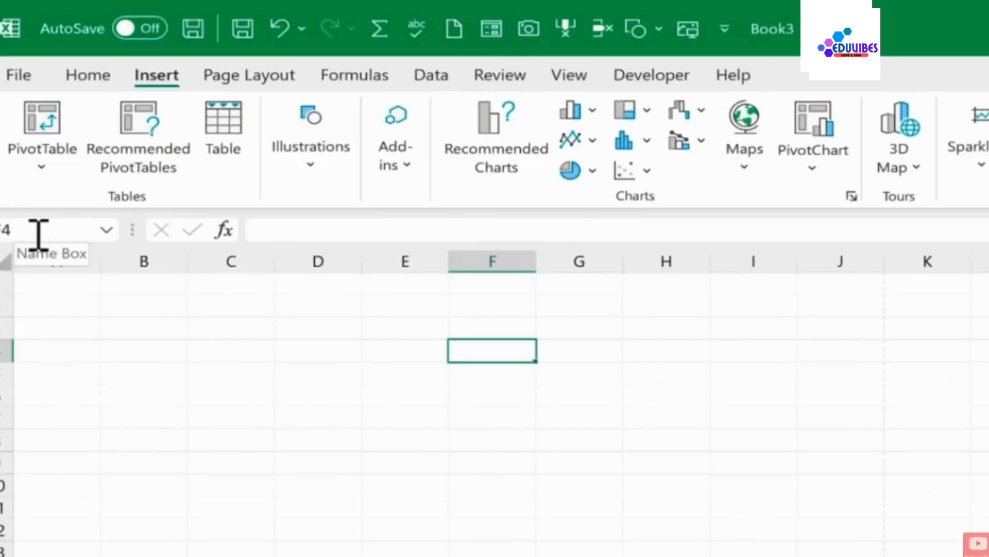
{"action": "left_click", "coordinate": [406, 329]}
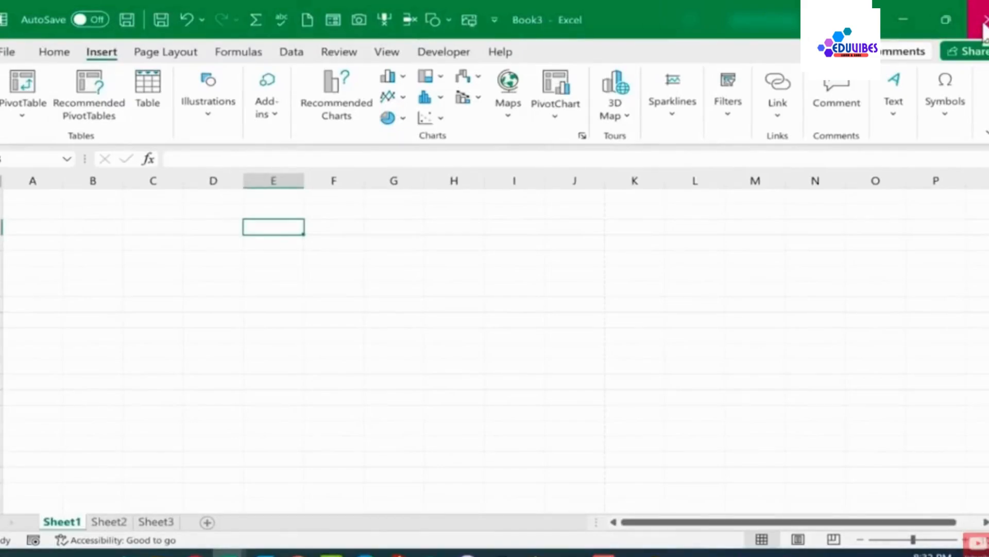
{"action": "left_click", "coordinate": [212, 161]}
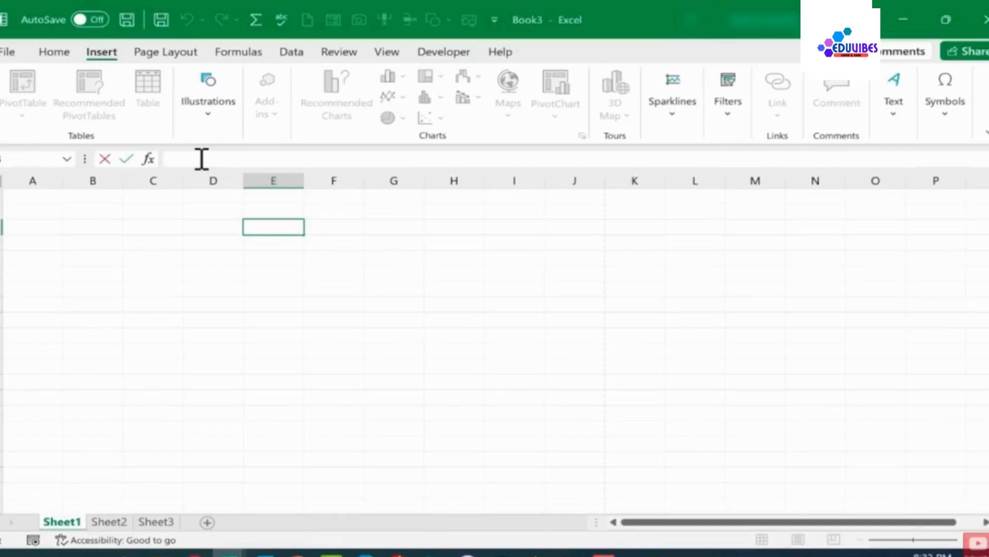
Save the workbook in Documents as Excel for Beginners - Complete Course
{"action": "left_click", "coordinate": [57, 52]}
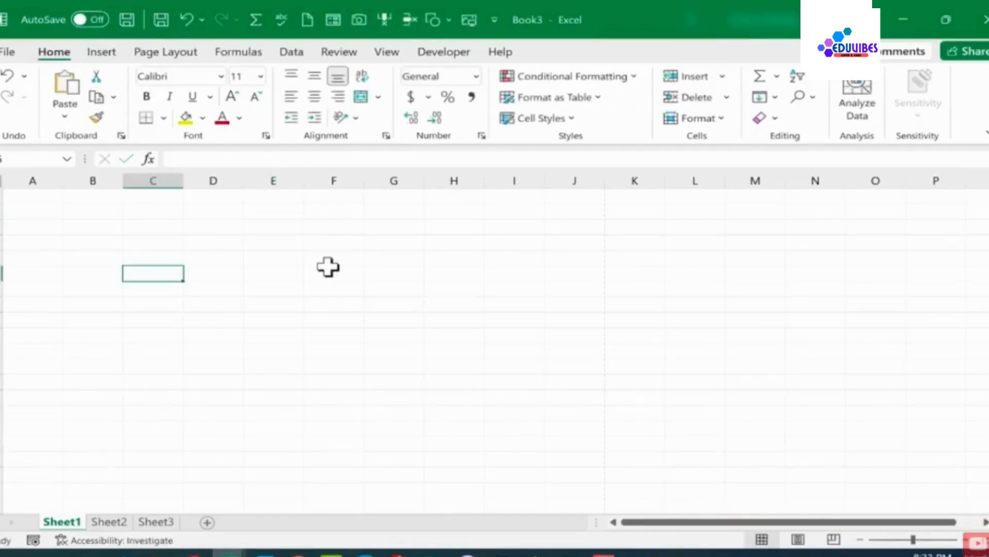
{"action": "left_click", "coordinate": [8, 52]}
{"action": "left_click", "coordinate": [36, 274]}
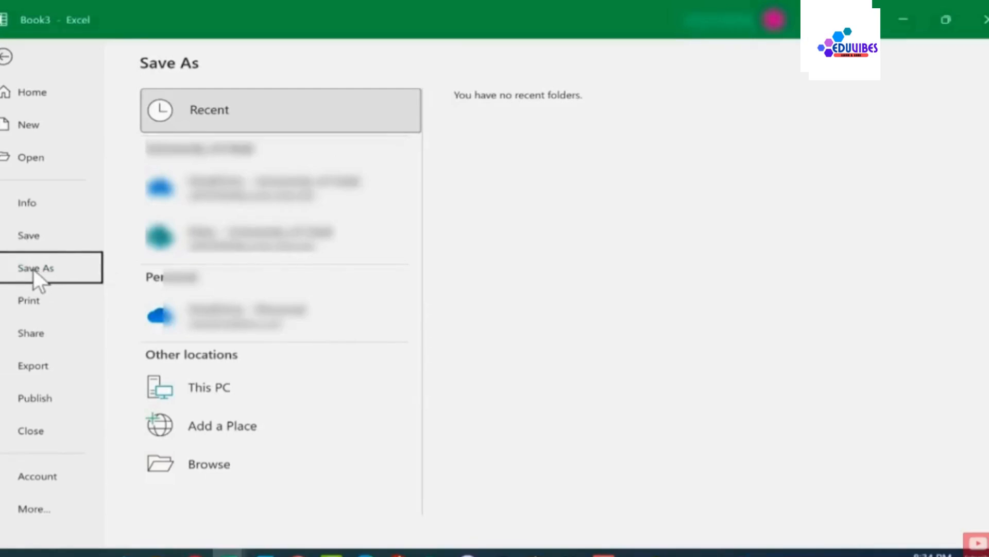
{"action": "left_click", "coordinate": [202, 458]}
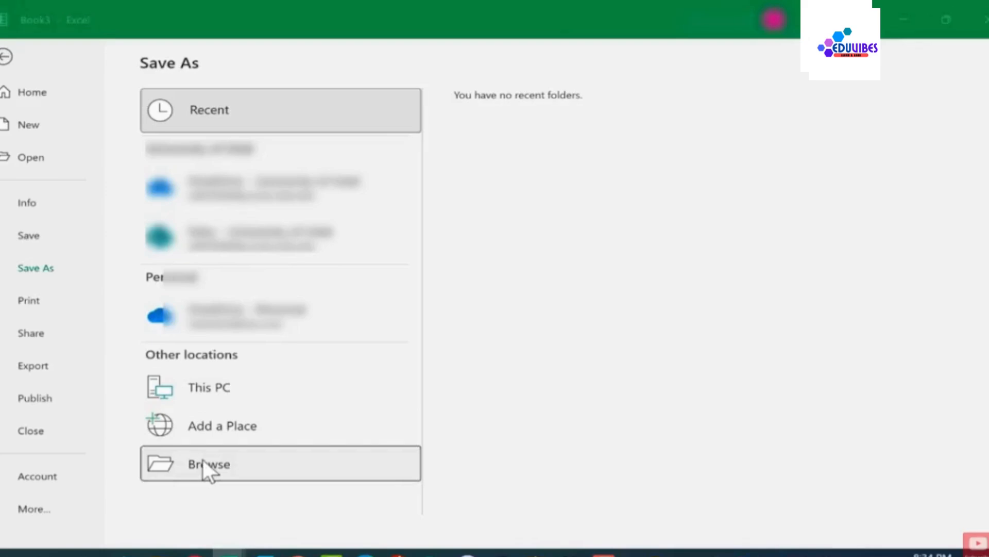
{"action": "left_click", "coordinate": [55, 91]}
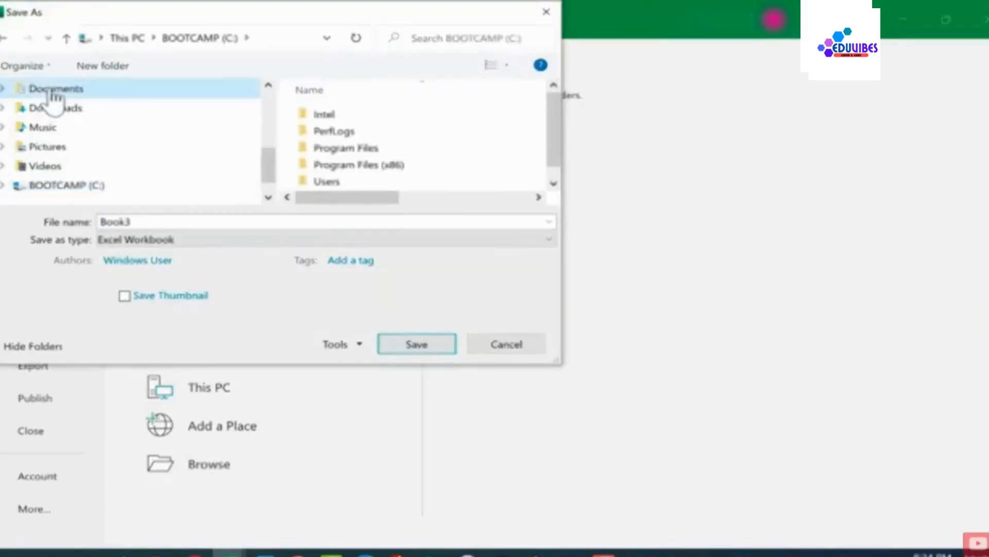
{"action": "type", "text": "Excel for Beginners - Complete"}
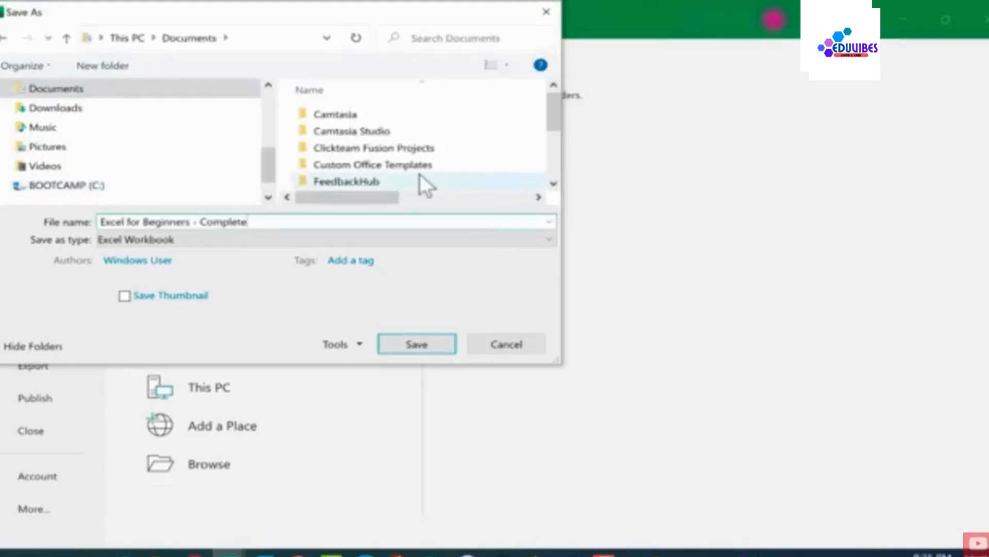
{"action": "type", "text": " Course"}
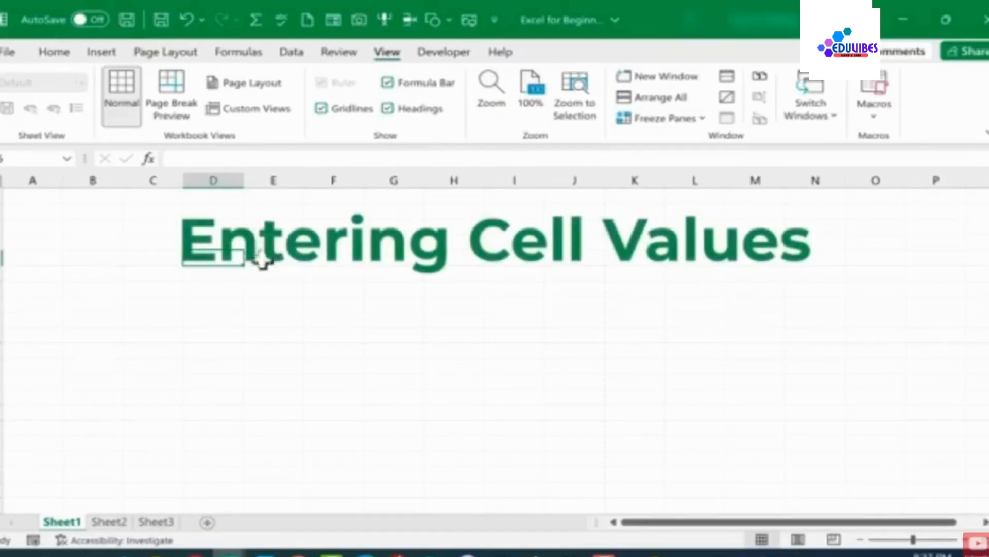
Enter 1 in cell A1
{"action": "left_click", "coordinate": [296, 276]}
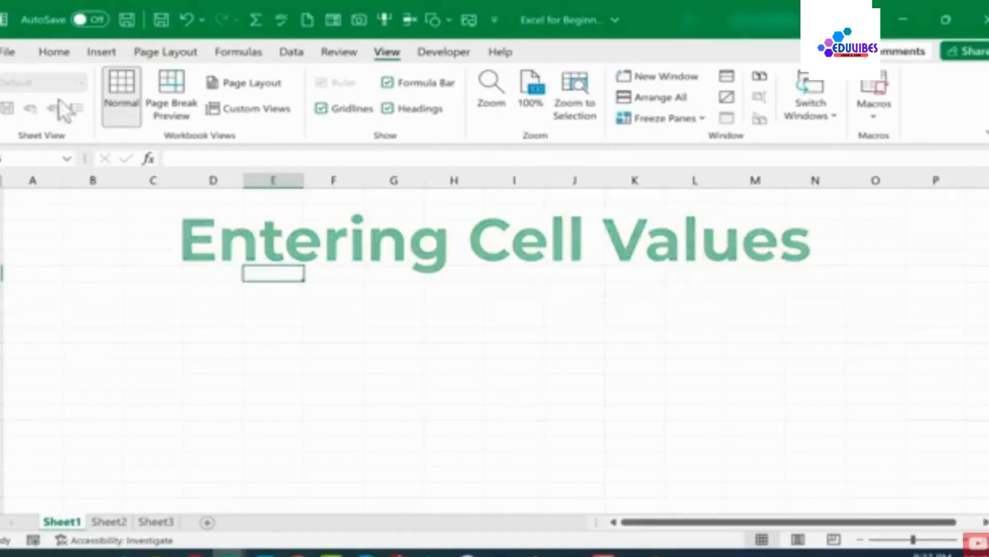
{"action": "left_click", "coordinate": [404, 336]}
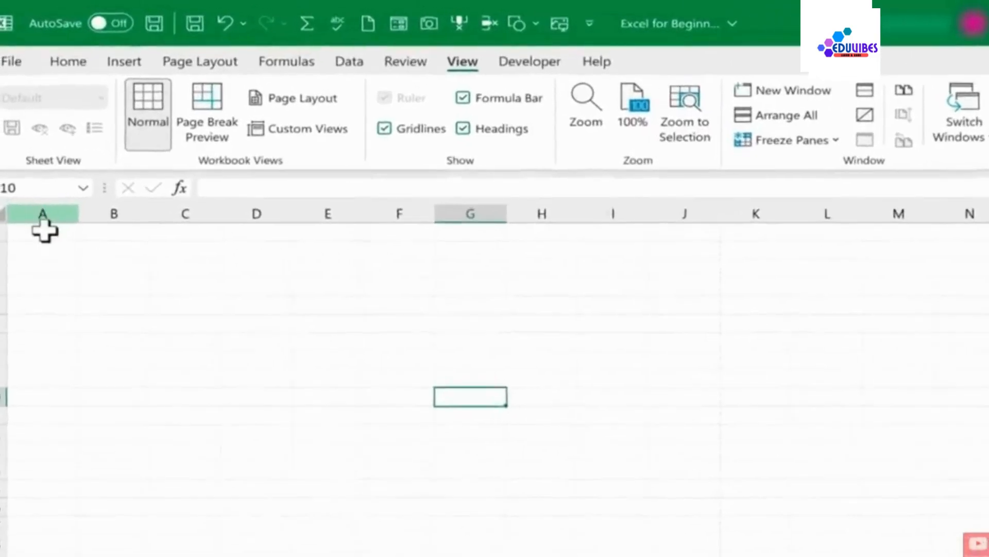
{"action": "left_click", "coordinate": [51, 255]}
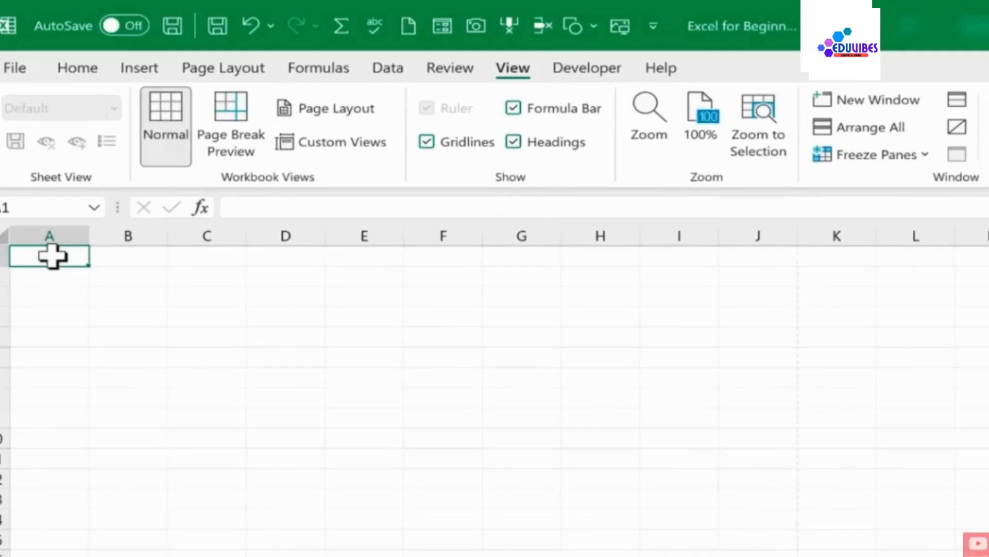
{"action": "type", "text": "1"}
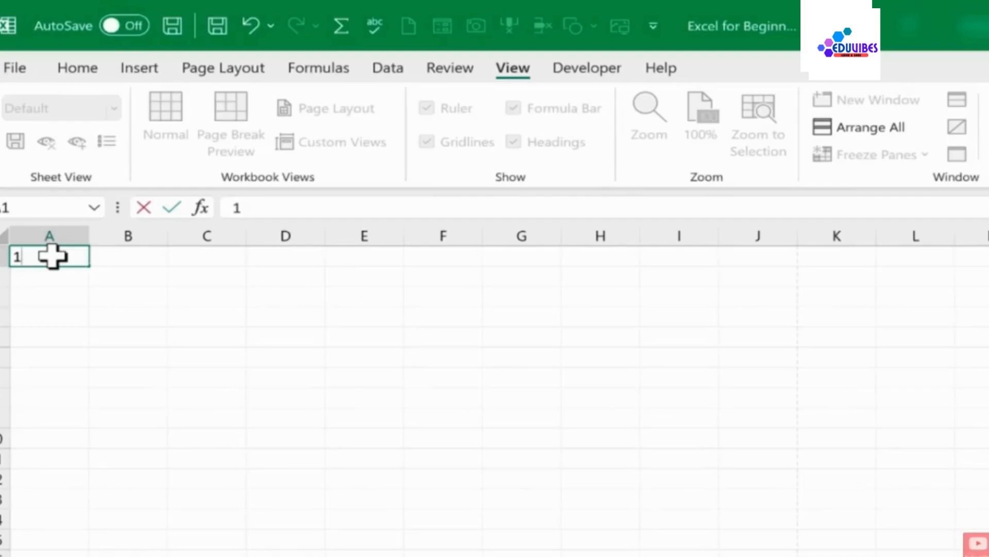
{"action": "key", "text": "Return"}
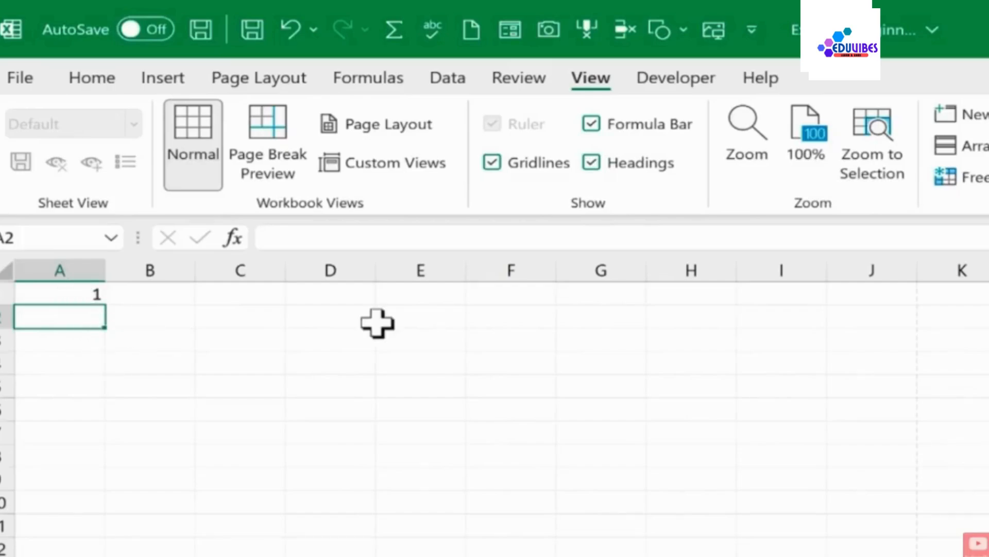
Enter 2, 3 and 4 in cells A2 to A4
{"action": "type", "text": "2"}
{"action": "key", "text": "Return"}
{"action": "type", "text": "3"}
{"action": "key", "text": "Return"}
{"action": "type", "text": "4"}
{"action": "key", "text": "Return"}
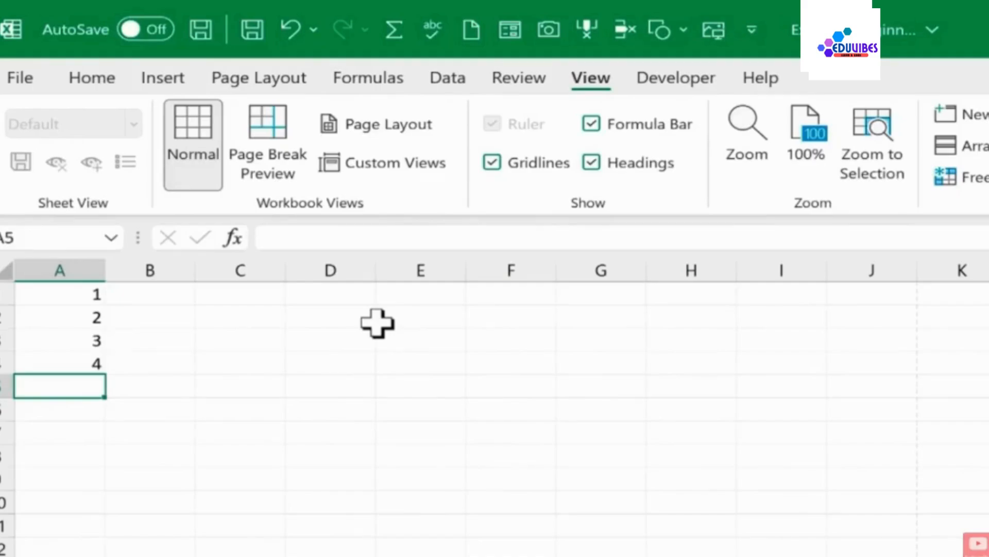
Select A1 to A4 and drag the fill handle down to extend the number series to 70 in column A
{"action": "key", "text": "ctrl+z"}
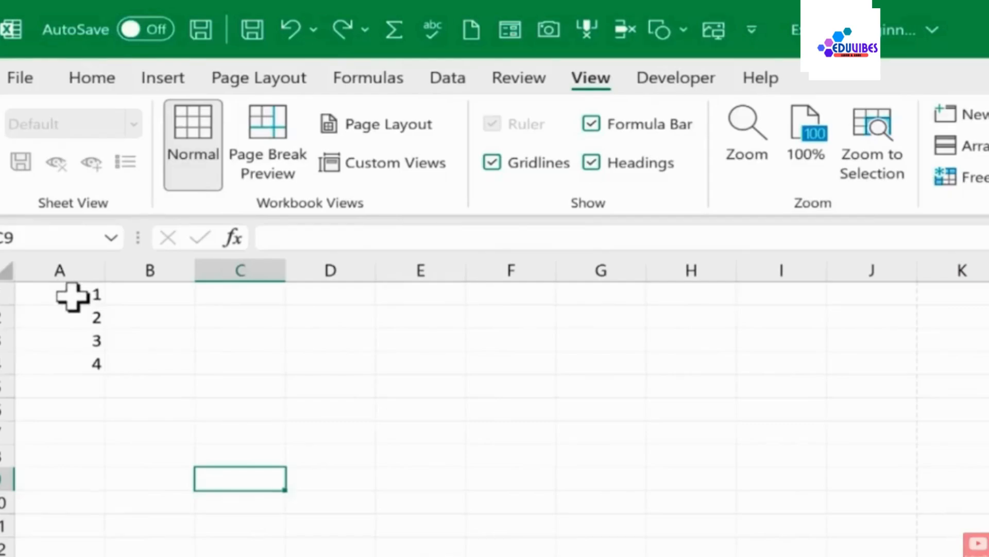
{"action": "left_click_drag", "start_coordinate": [73, 296], "coordinate": [81, 360]}
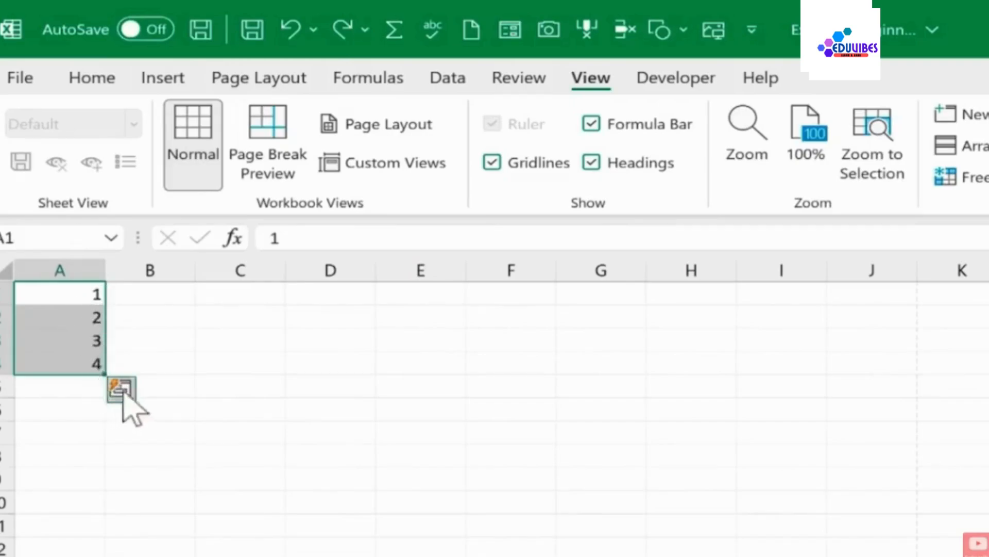
{"action": "left_click", "coordinate": [146, 357]}
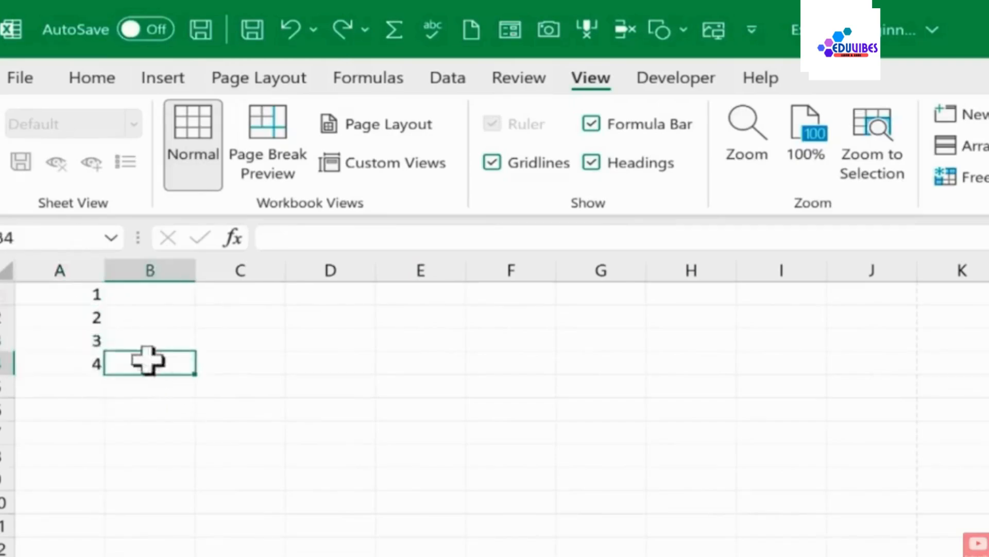
{"action": "left_click", "coordinate": [77, 294]}
{"action": "left_click_drag", "start_coordinate": [75, 304], "coordinate": [82, 360]}
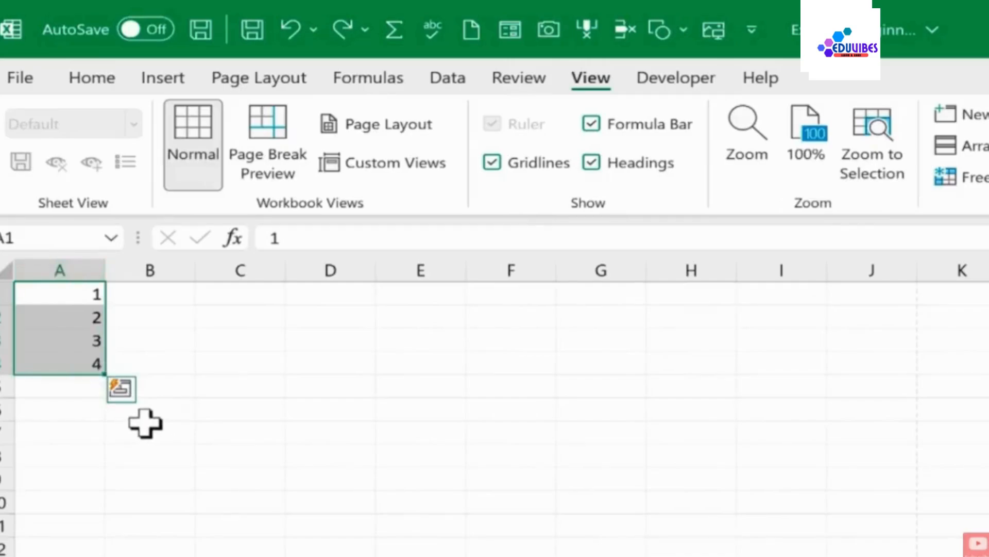
{"action": "left_click", "coordinate": [124, 393]}
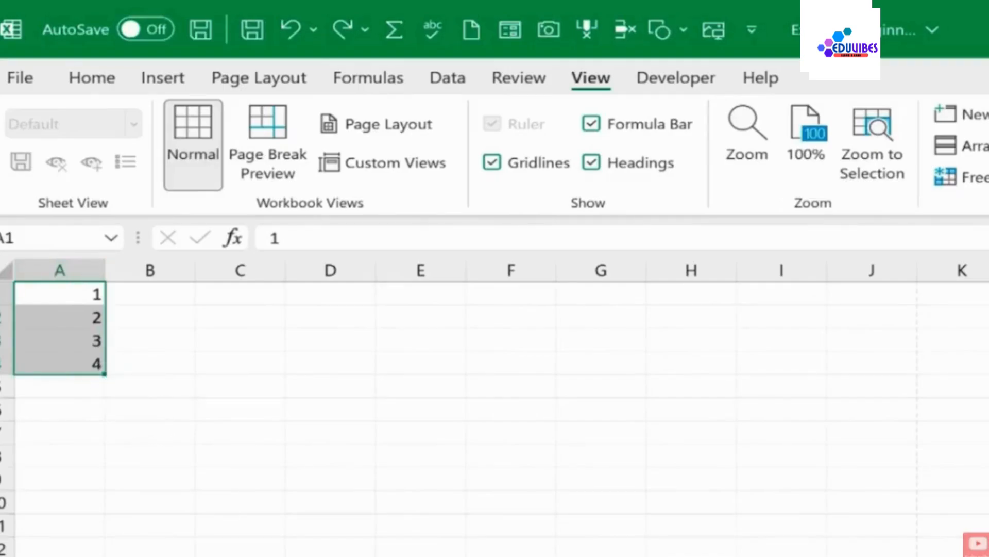
{"action": "scroll", "coordinate": [494, 407], "scroll_direction": "up", "scroll_amount": 4}
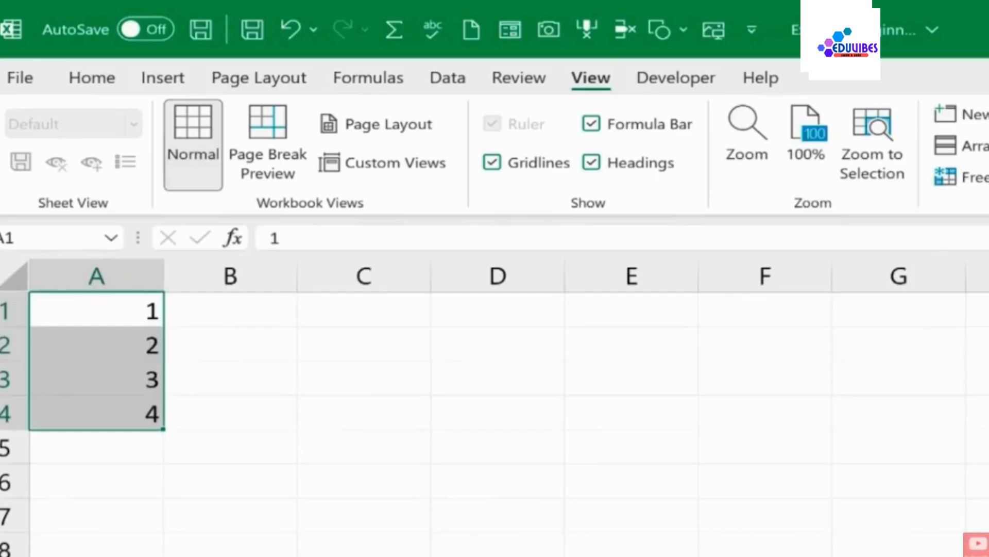
{"action": "scroll", "coordinate": [192, 418], "scroll_direction": "up", "scroll_amount": 1}
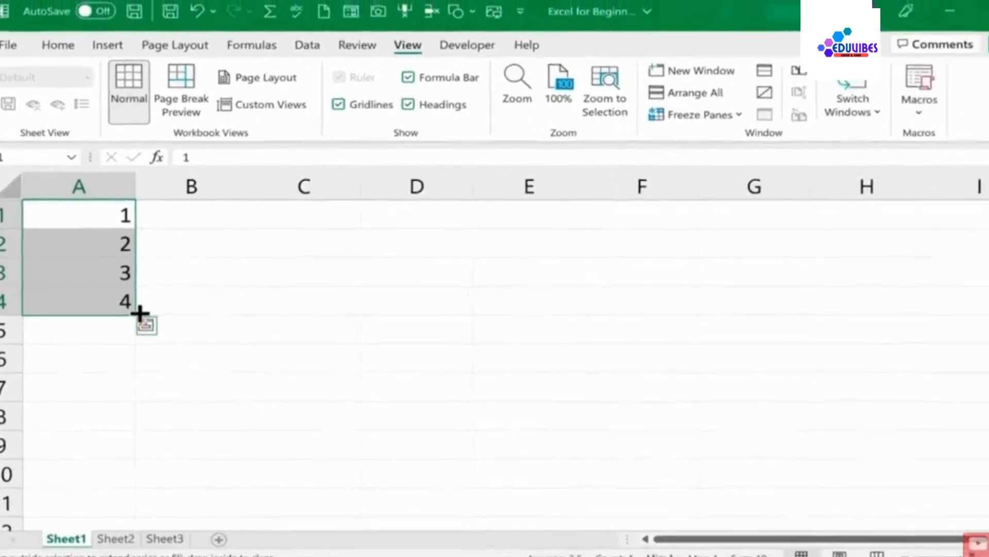
{"action": "left_click_drag", "start_coordinate": [132, 308], "coordinate": [127, 423]}
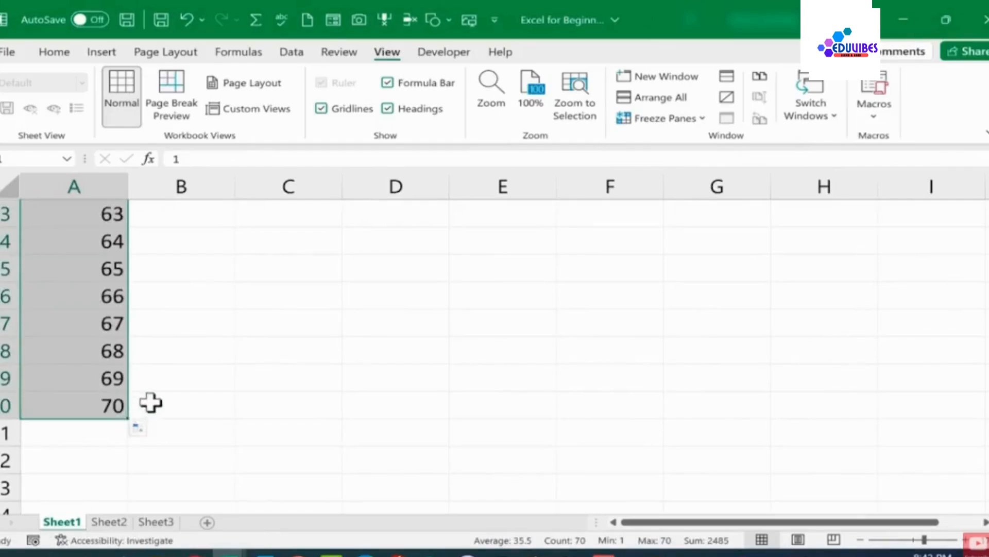
{"action": "scroll", "coordinate": [149, 401], "scroll_direction": "up", "scroll_amount": 4}
{"action": "scroll", "coordinate": [151, 402], "scroll_direction": "up", "scroll_amount": 17}
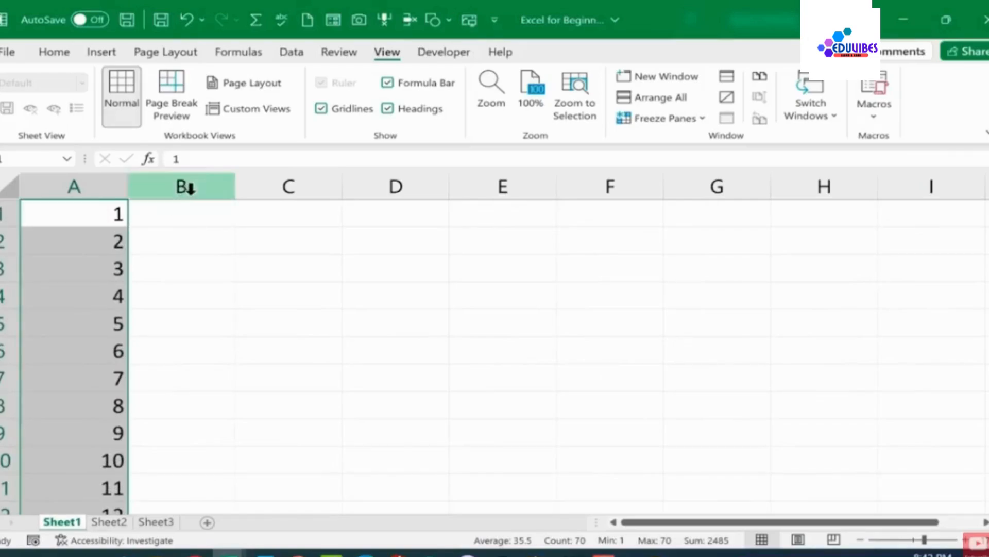
{"action": "left_click", "coordinate": [198, 211]}
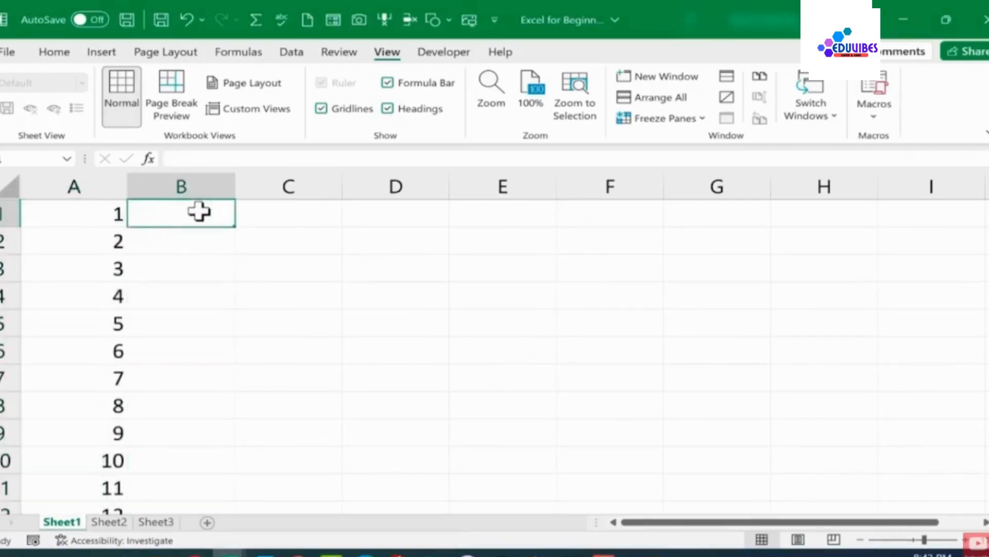
Enter the names Julia, Jams and Amelia in cells B1 to B3
{"action": "type", "text": "Julia"}
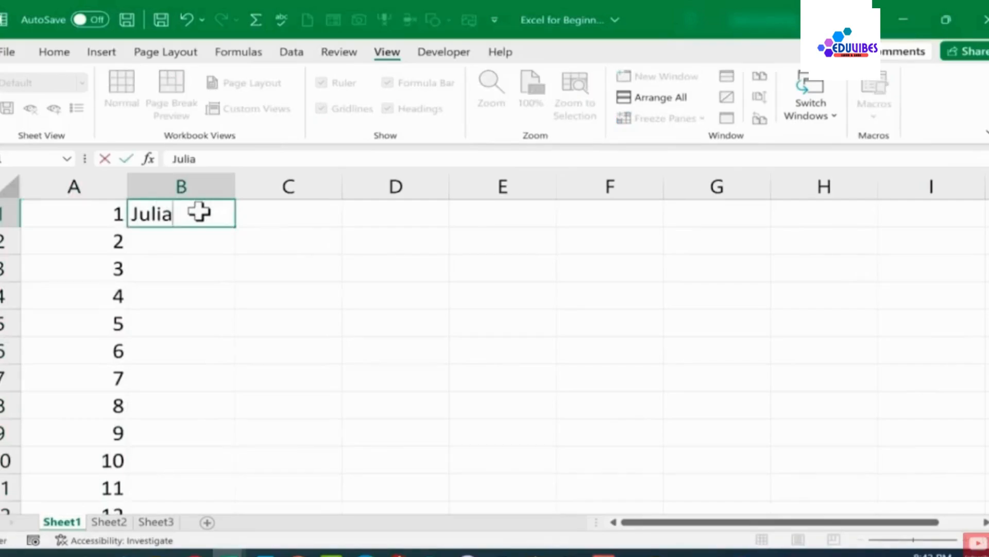
{"action": "key", "text": "Return"}
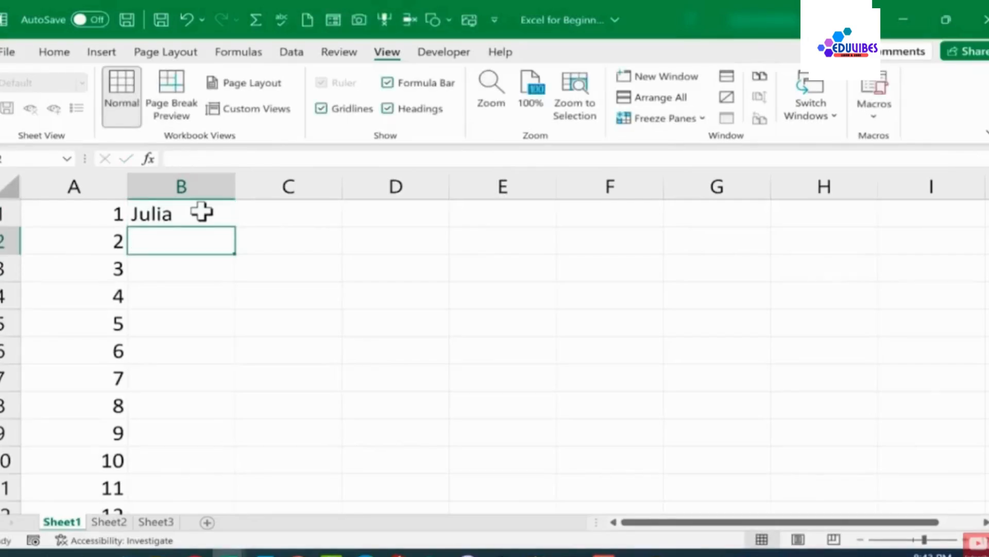
{"action": "type", "text": "Jams"}
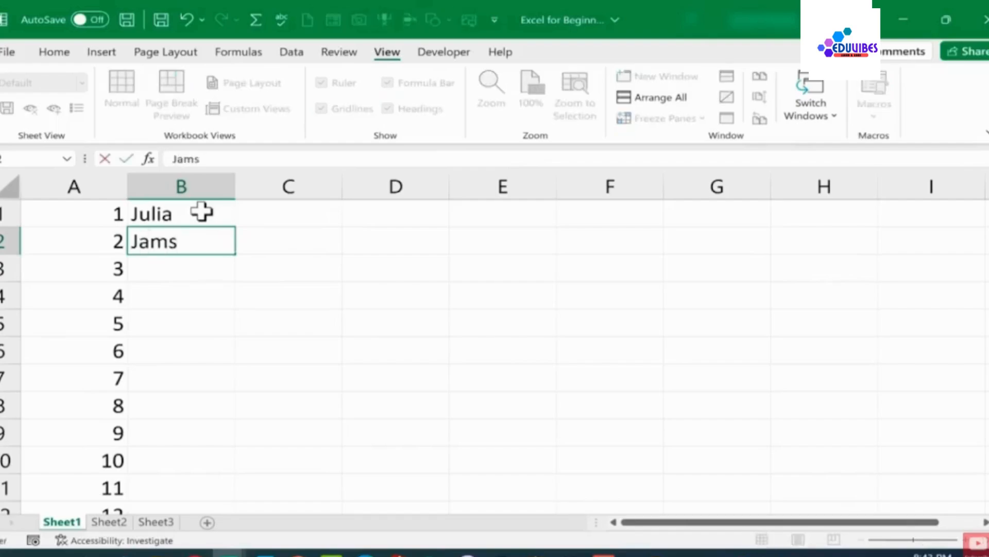
{"action": "key", "text": "Return"}
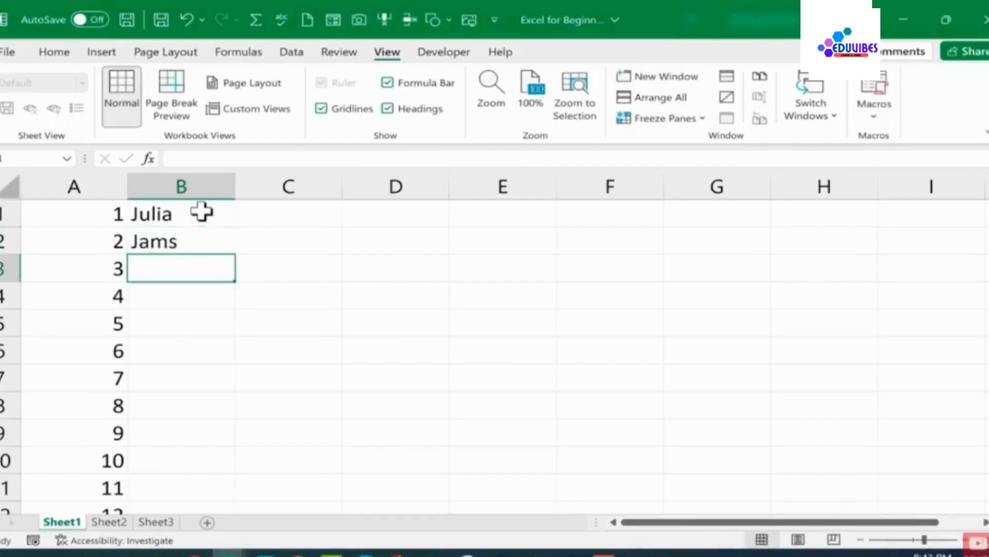
{"action": "type", "text": "Amelia"}
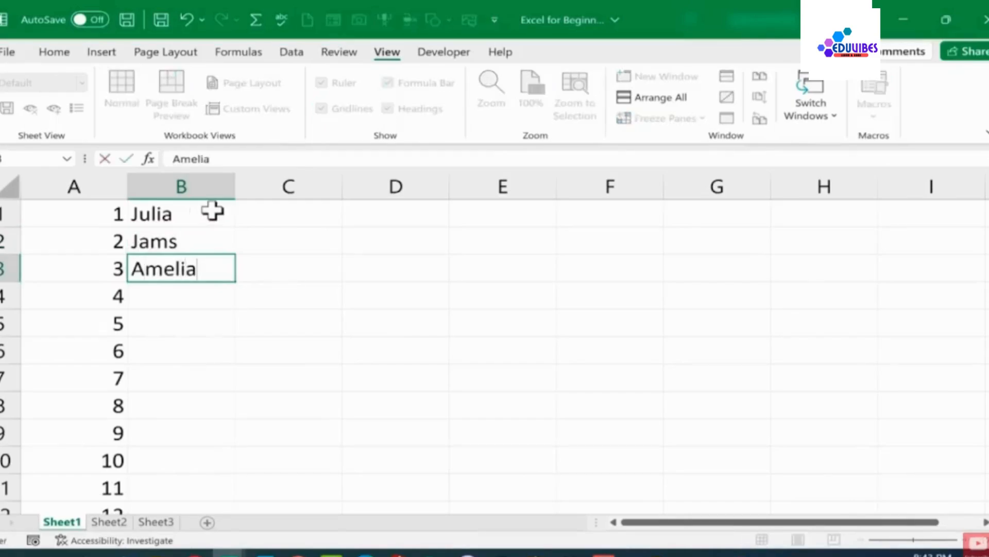
{"action": "key", "text": "Return"}
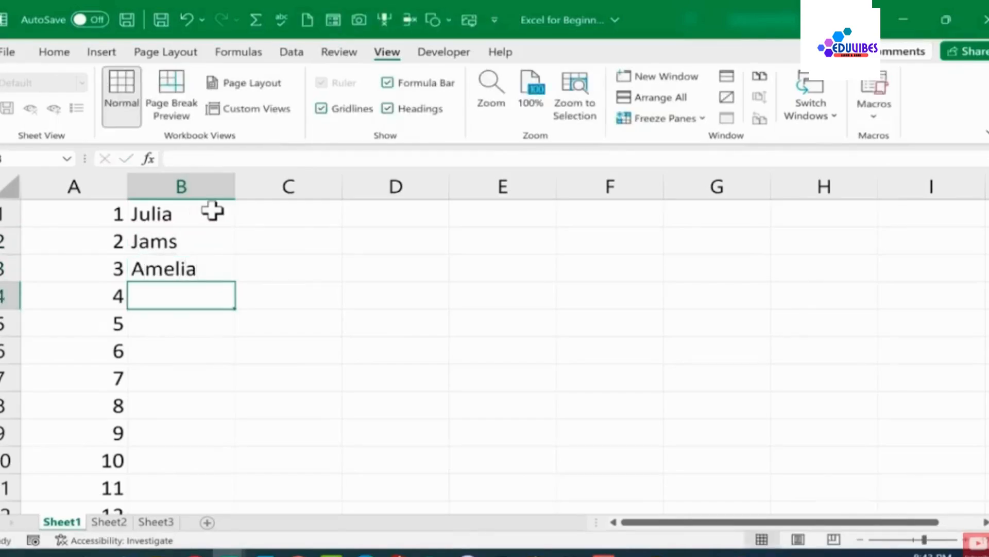
{"action": "left_click", "coordinate": [197, 243]}
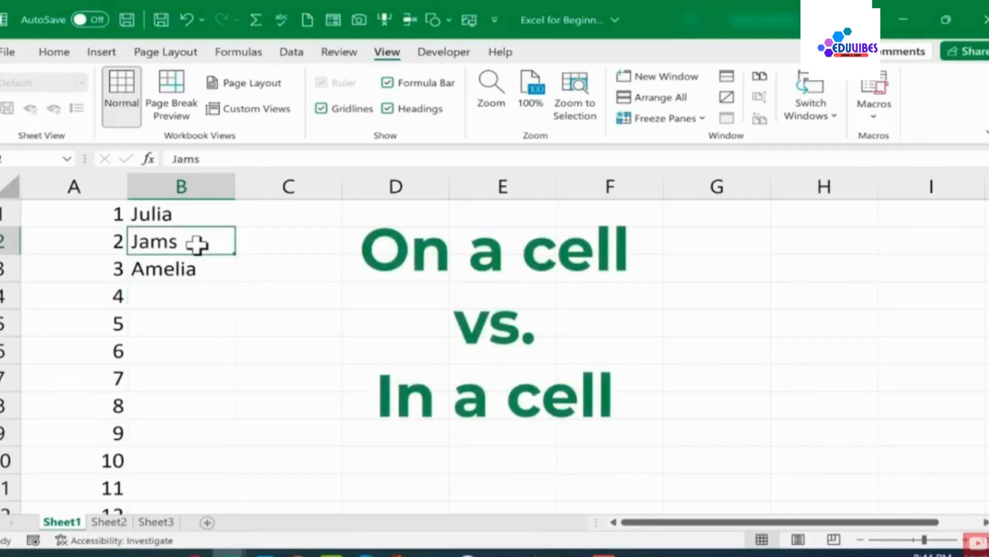
{"action": "double_click", "coordinate": [197, 244]}
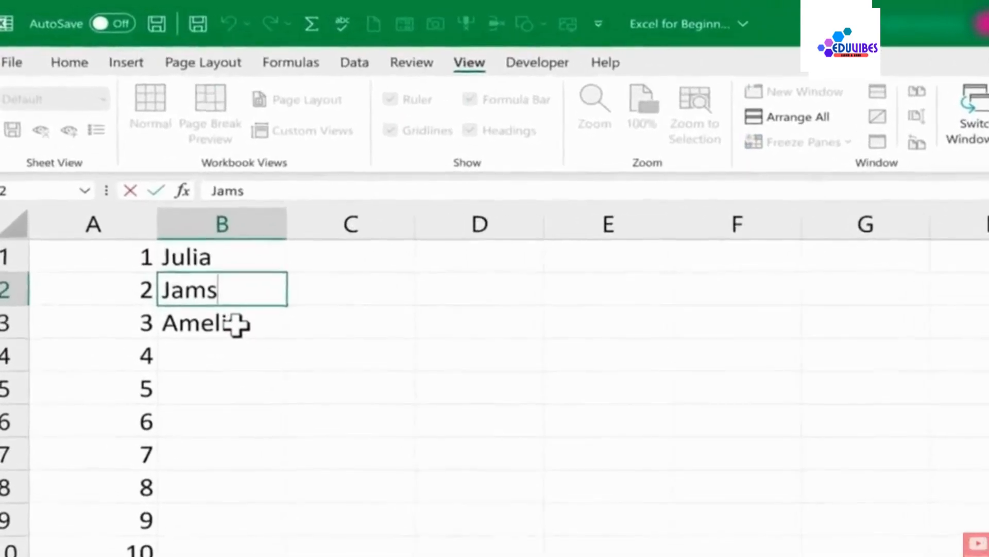
{"action": "left_click", "coordinate": [236, 324]}
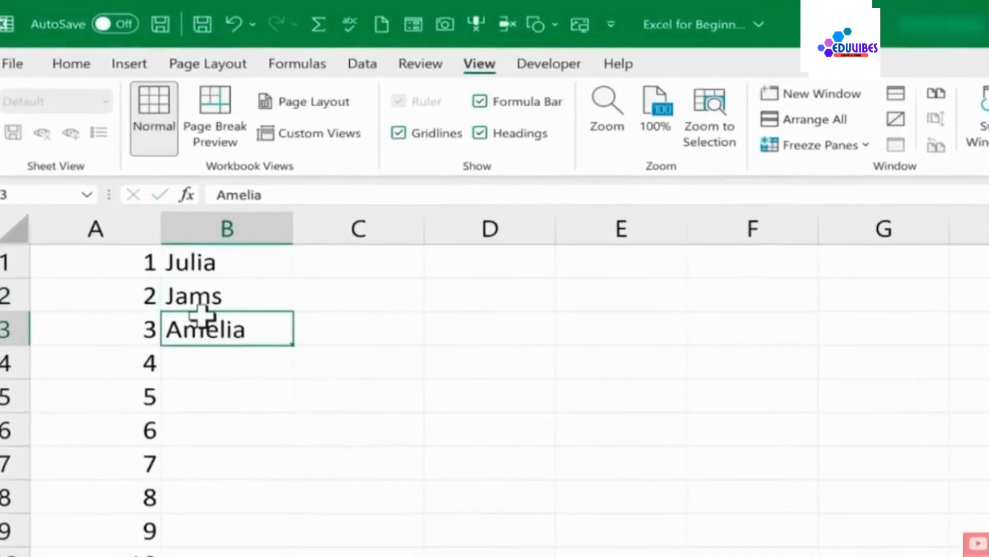
{"action": "left_click", "coordinate": [242, 292]}
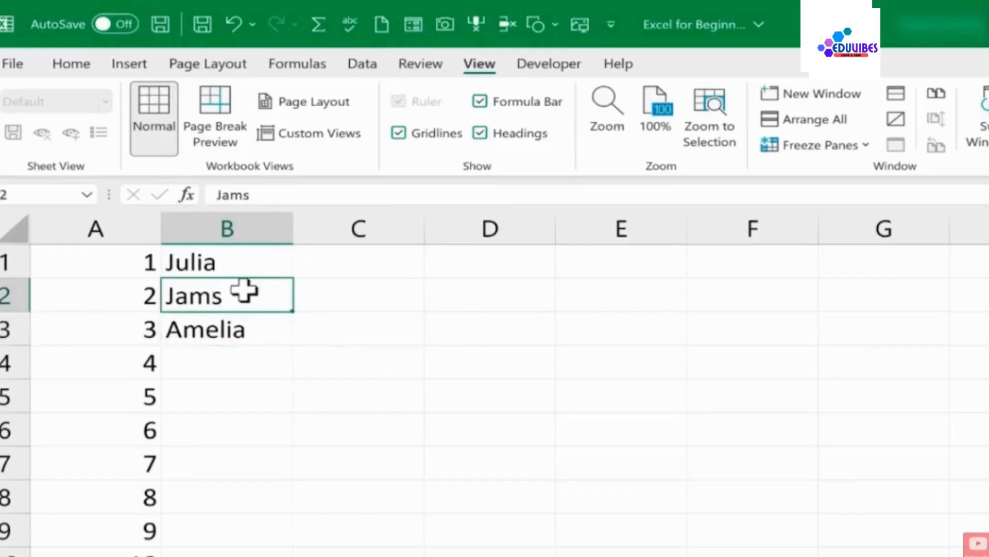
{"action": "key", "text": "ctrl+z"}
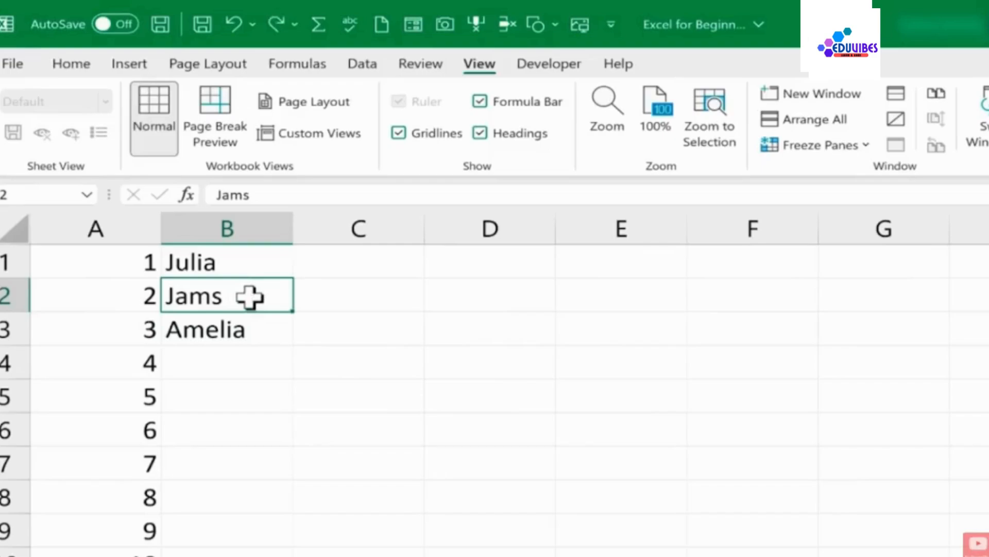
{"action": "type", "text": "j"}
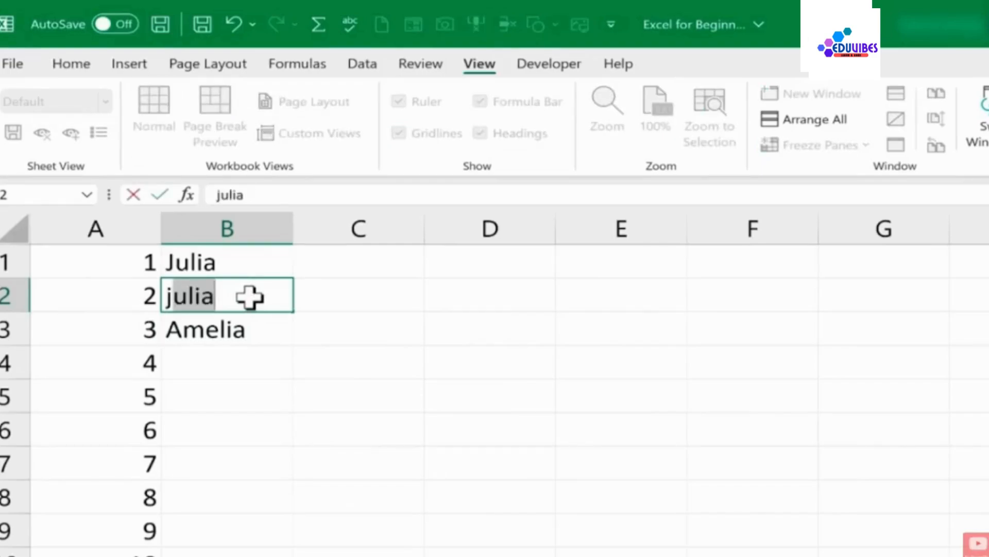
{"action": "key", "text": "Escape"}
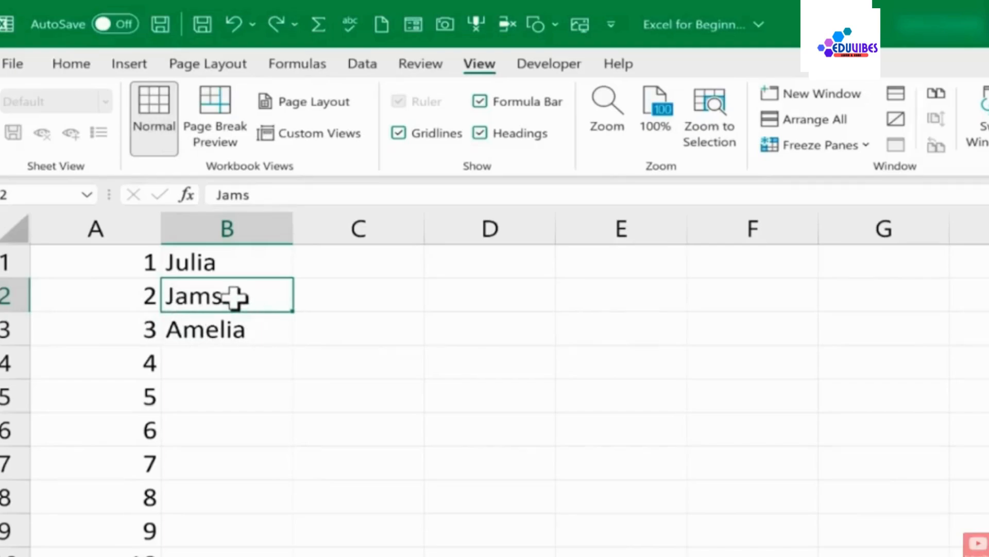
Edit cell B2 in place and insert the missing letter so it reads James
{"action": "left_click", "coordinate": [243, 326]}
{"action": "left_click", "coordinate": [227, 295]}
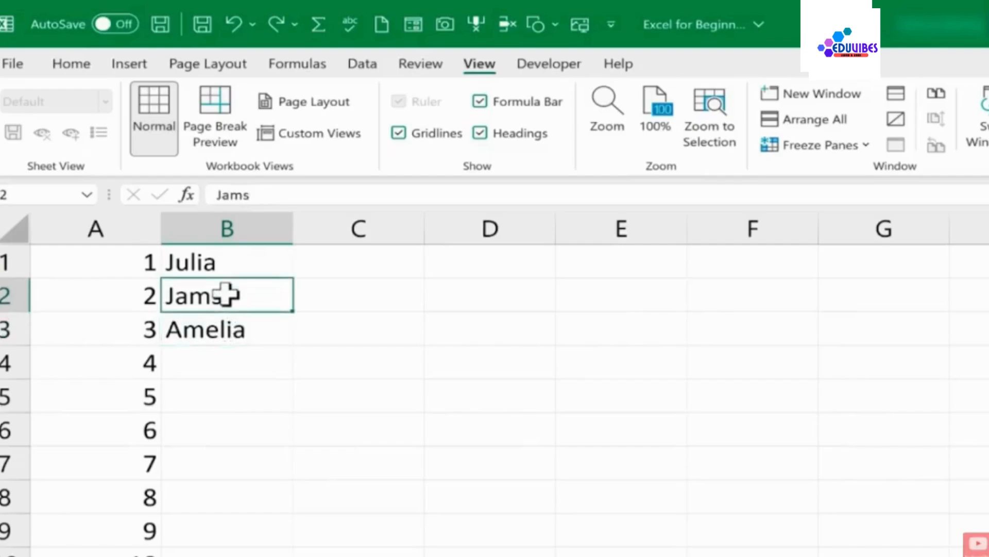
{"action": "left_click", "coordinate": [225, 327]}
{"action": "left_click", "coordinate": [213, 295]}
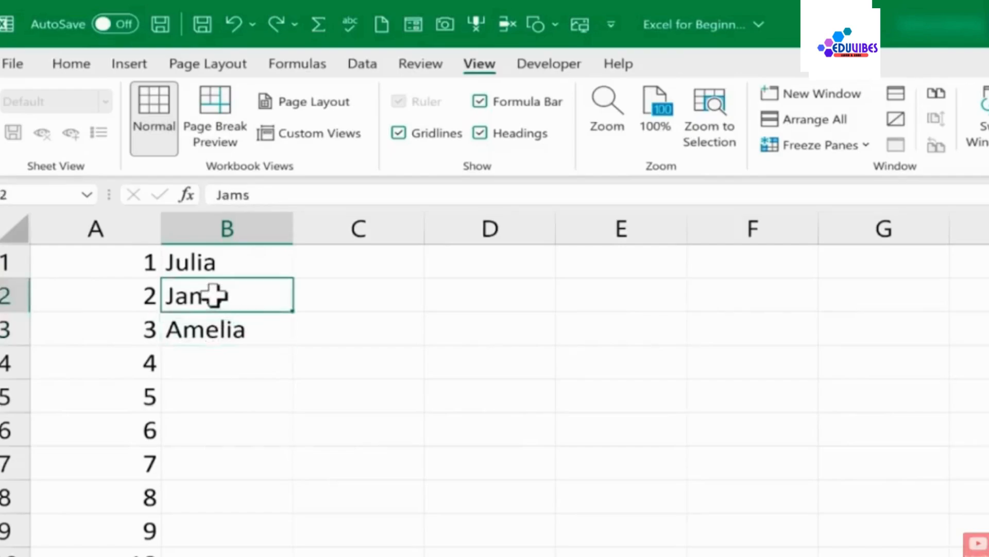
{"action": "double_click", "coordinate": [214, 295]}
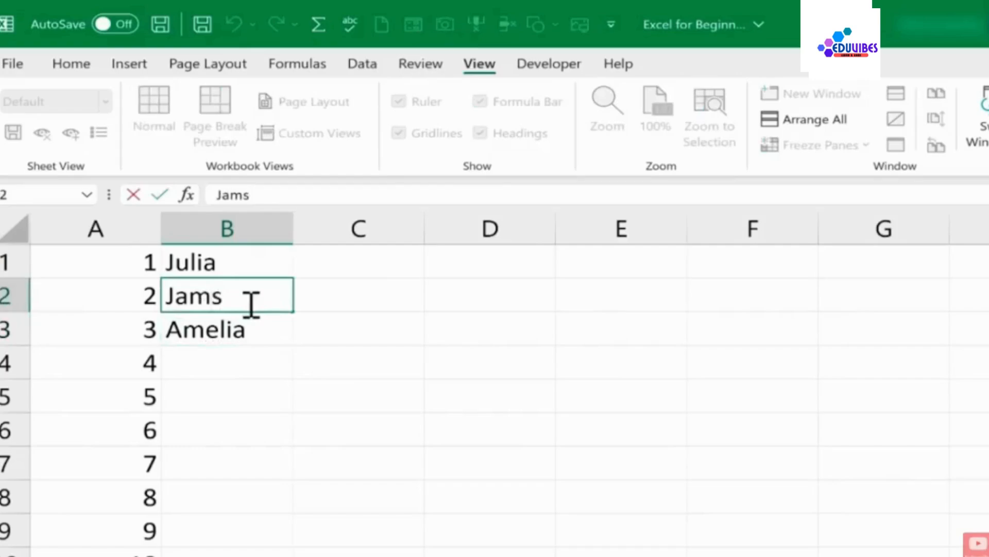
{"action": "key", "text": "Right"}
{"action": "key", "text": "Left"}
{"action": "key", "text": "Left"}
{"action": "key", "text": "Right"}
{"action": "key", "text": "Right"}
{"action": "key", "text": "Left"}
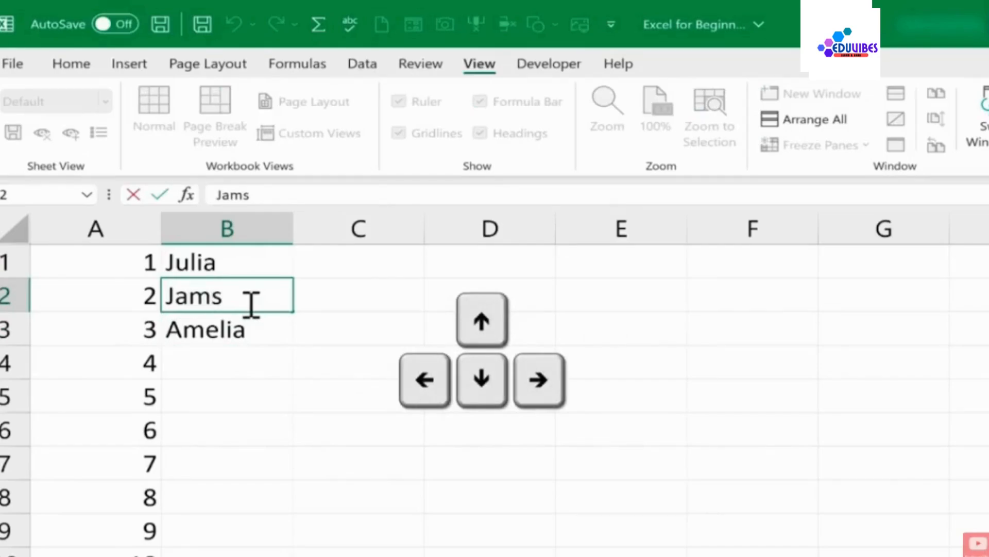
{"action": "type", "text": "e"}
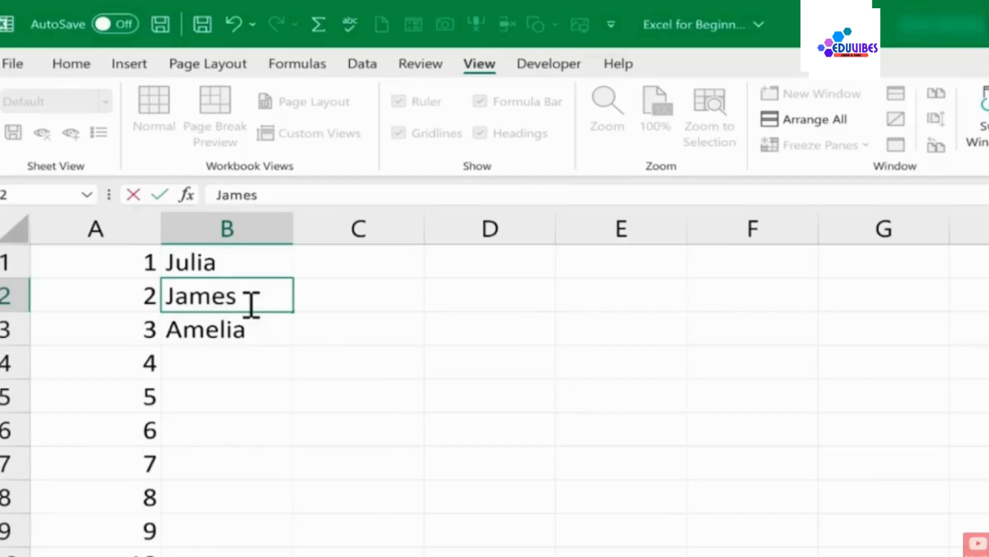
{"action": "key", "text": "Return"}
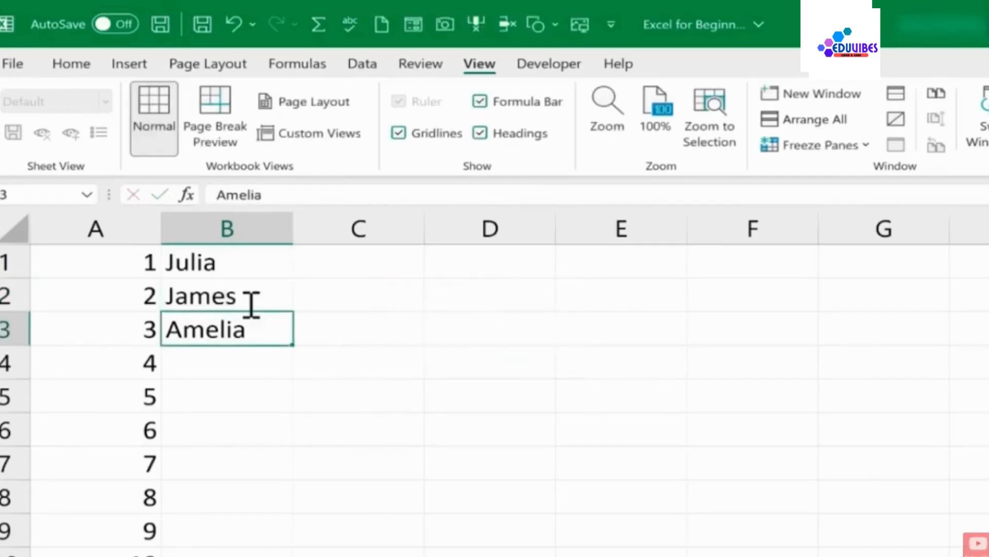
Enter Freddy in cell B4
{"action": "key", "text": "Return"}
{"action": "type", "text": "Freddy"}
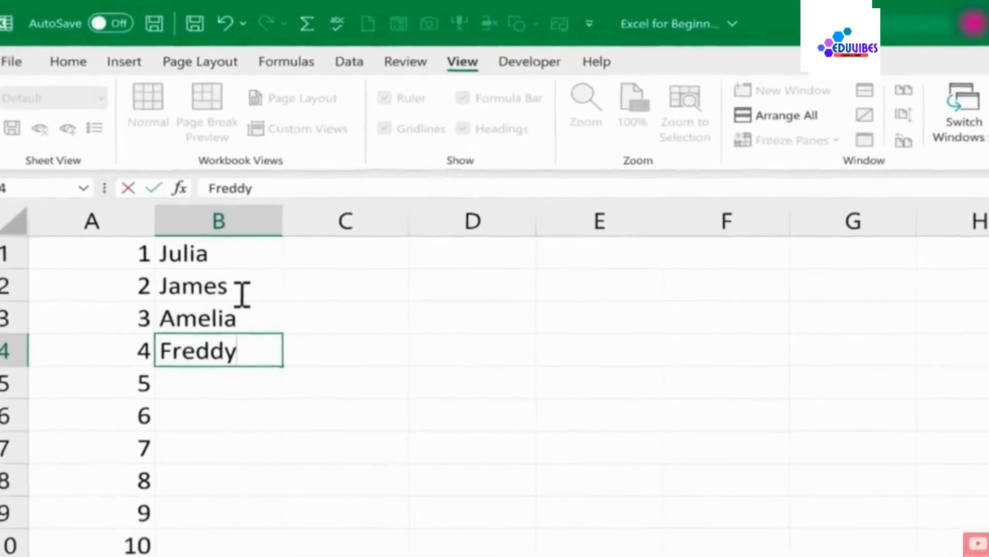
{"action": "key", "text": "Return"}
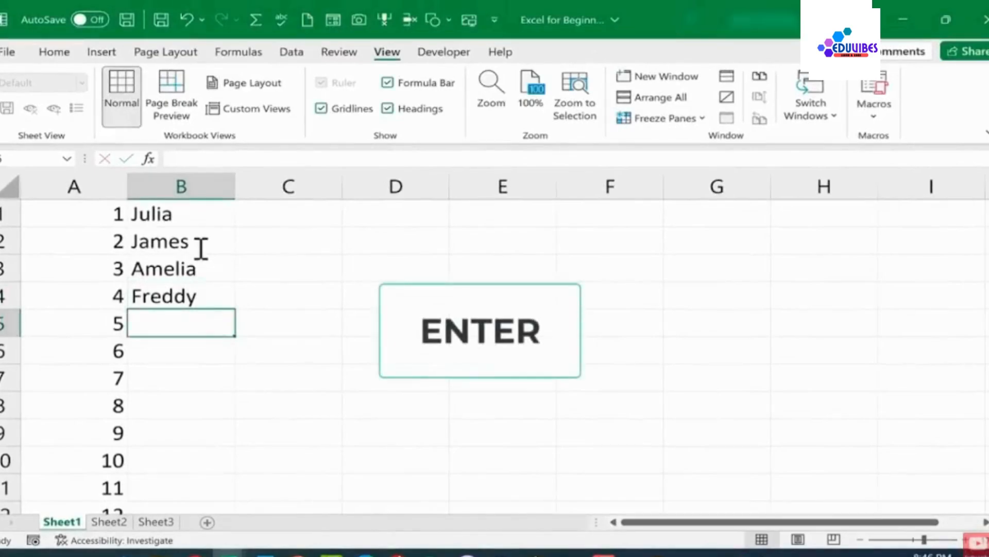
Enter Jeff in cell B5 below Freddy
{"action": "key", "text": "Return"}
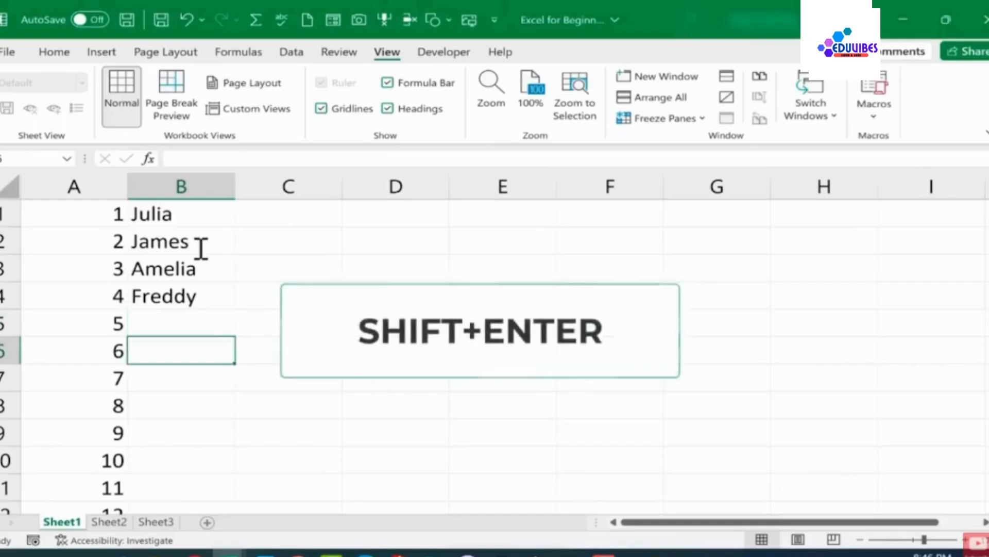
{"action": "key", "text": "shift+Return"}
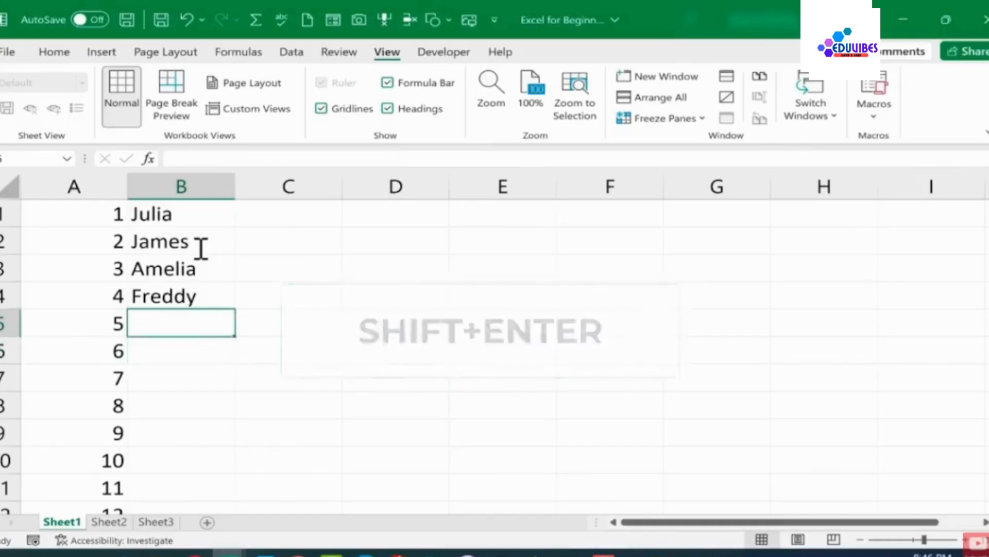
{"action": "left_click", "coordinate": [199, 246]}
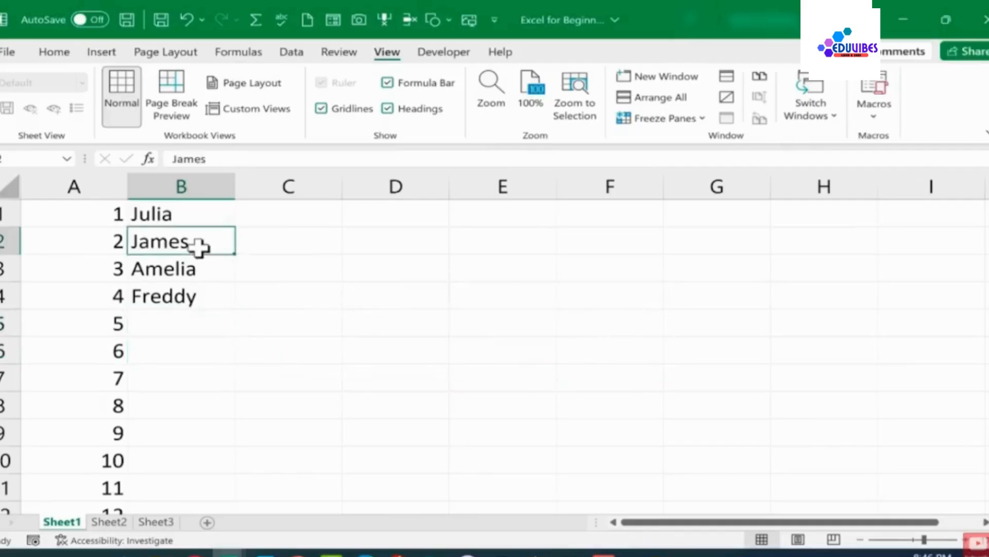
{"action": "left_click", "coordinate": [202, 328]}
{"action": "type", "text": "Jeff"}
{"action": "key", "text": "Return"}
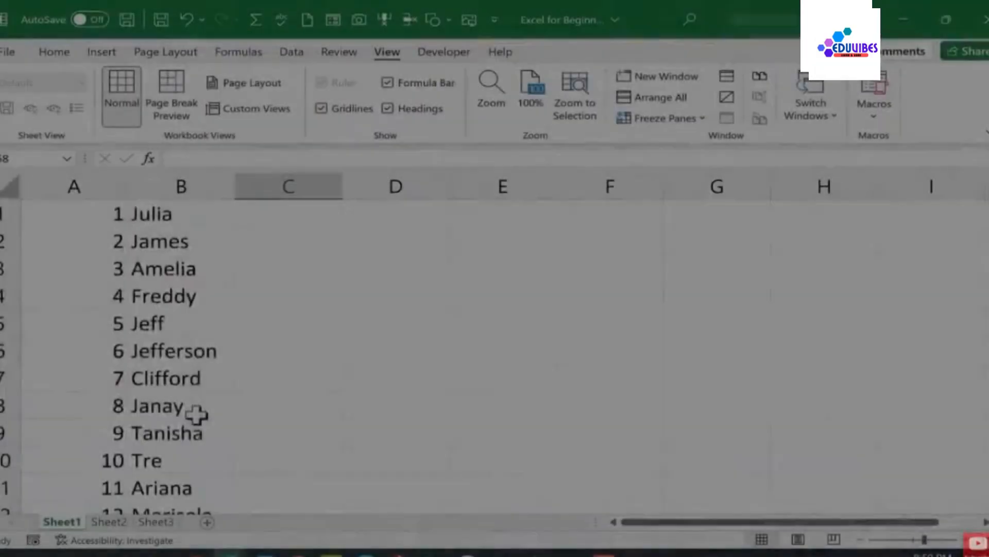
Enter 15 in cell C1, next to Julia
{"action": "scroll", "coordinate": [195, 417], "scroll_direction": "down", "scroll_amount": 5}
{"action": "scroll", "coordinate": [186, 416], "scroll_direction": "up", "scroll_amount": 1}
{"action": "scroll", "coordinate": [182, 415], "scroll_direction": "up", "scroll_amount": 5}
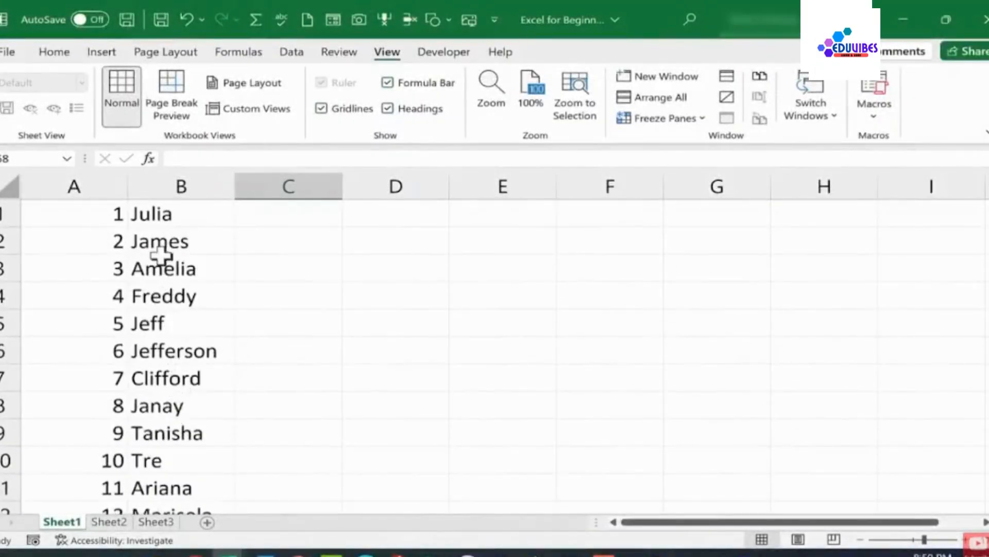
{"action": "left_click", "coordinate": [178, 213]}
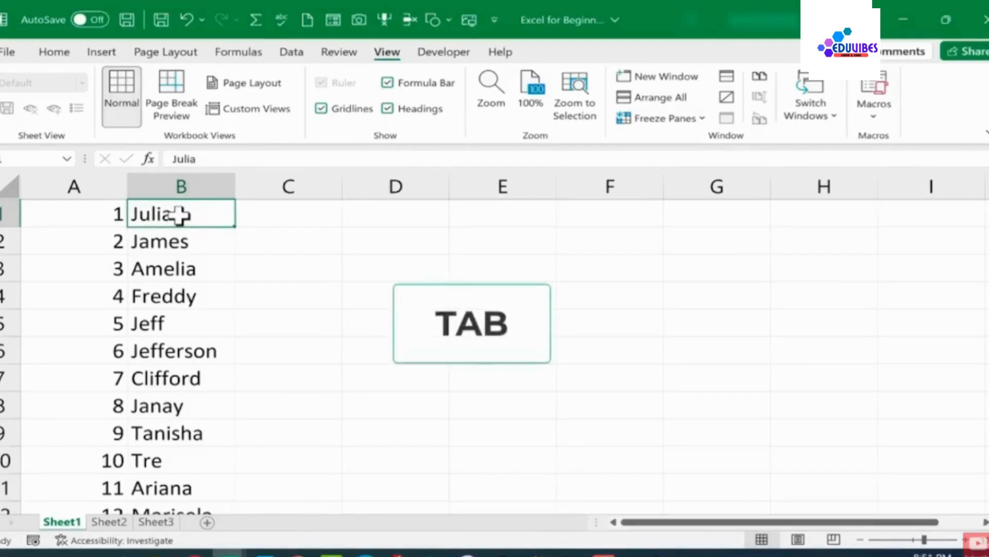
{"action": "key", "text": "Tab"}
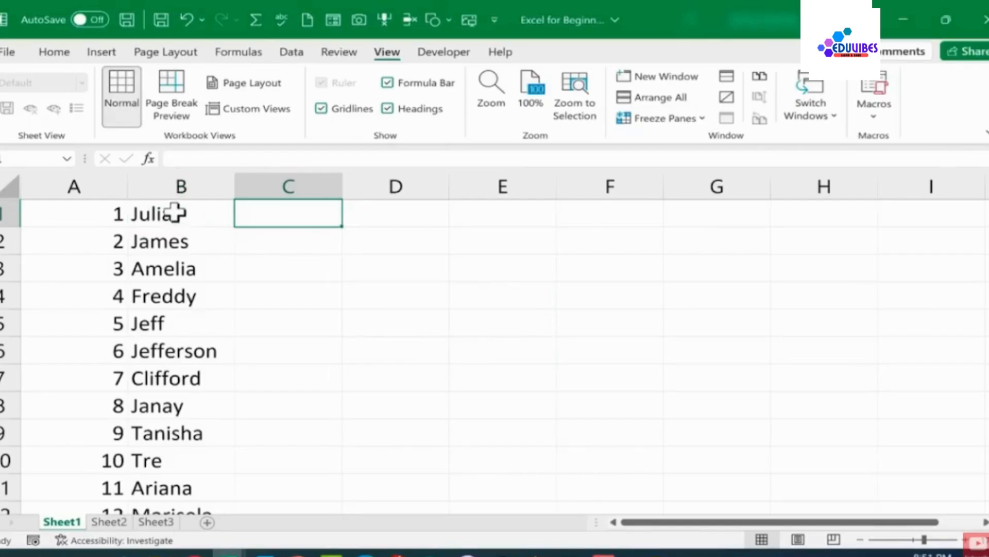
{"action": "type", "text": "15"}
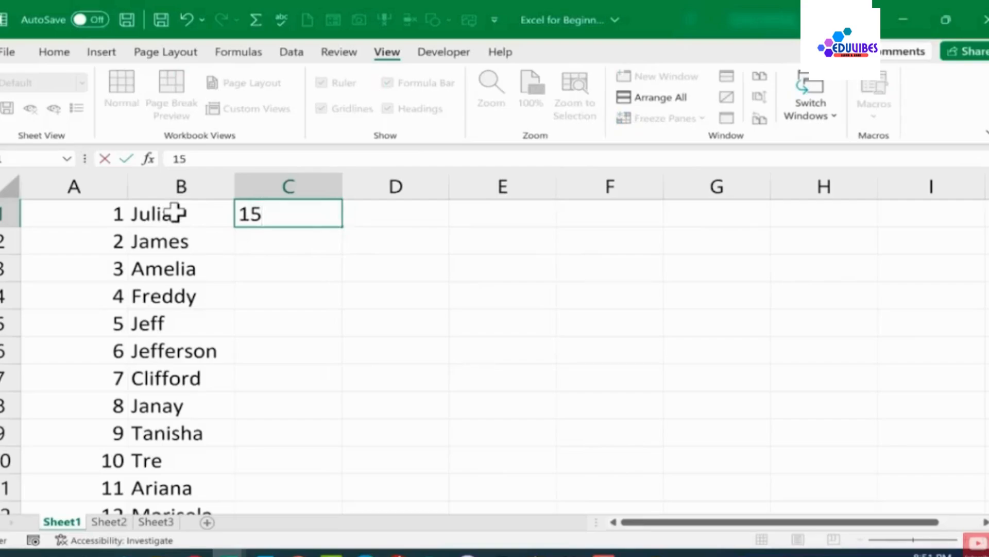
{"action": "key", "text": "Return"}
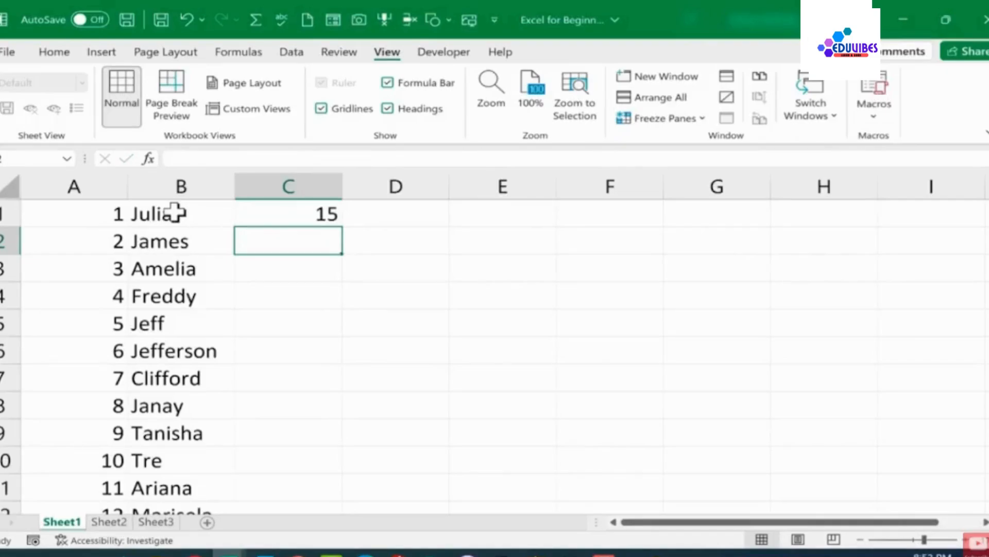
Move between neighbouring cells in columns B to D using keyboard navigation, ending on D1
{"action": "key", "text": "shift+Tab"}
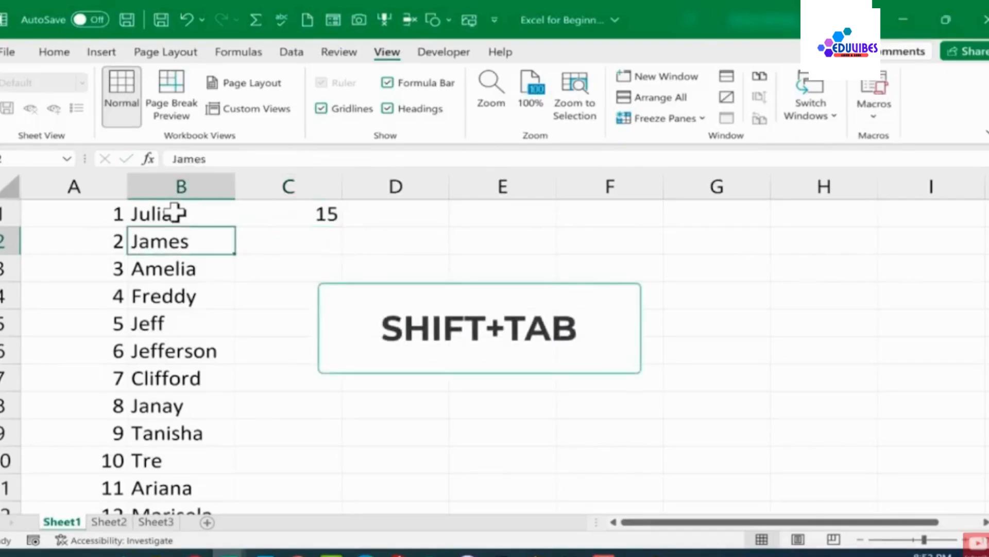
{"action": "key", "text": "Return"}
{"action": "key", "text": "shift+Return"}
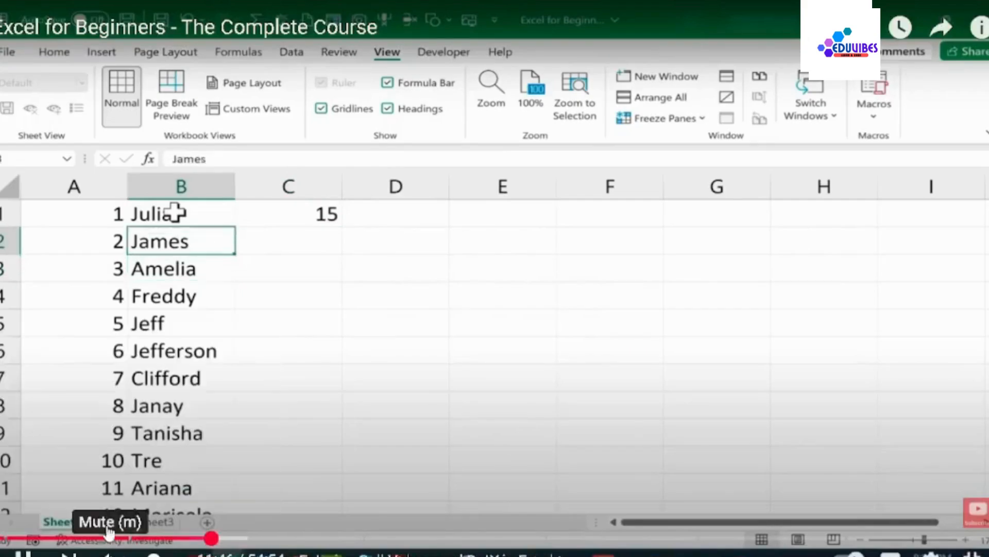
{"action": "key", "text": "Tab"}
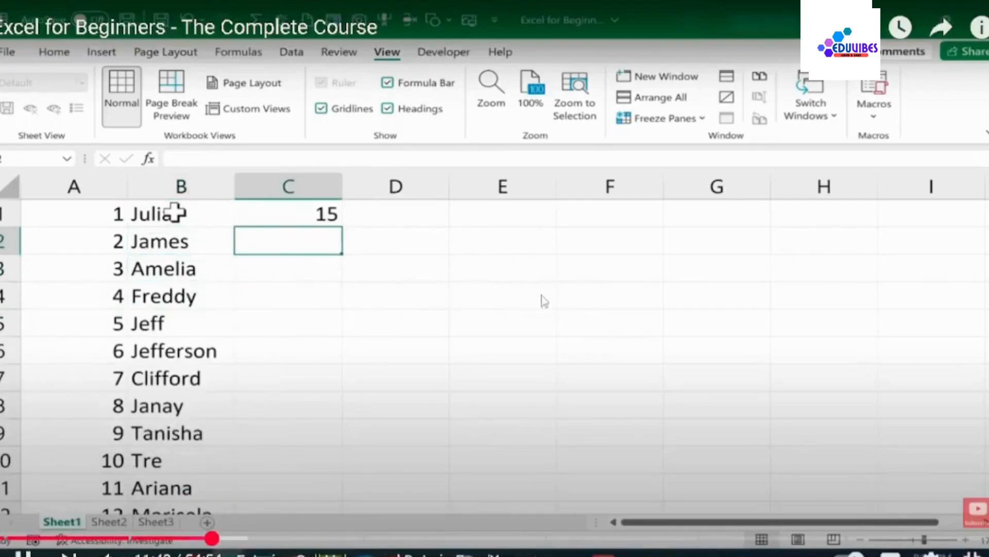
{"action": "key", "text": "shift+Tab"}
{"action": "key", "text": "shift+Return"}
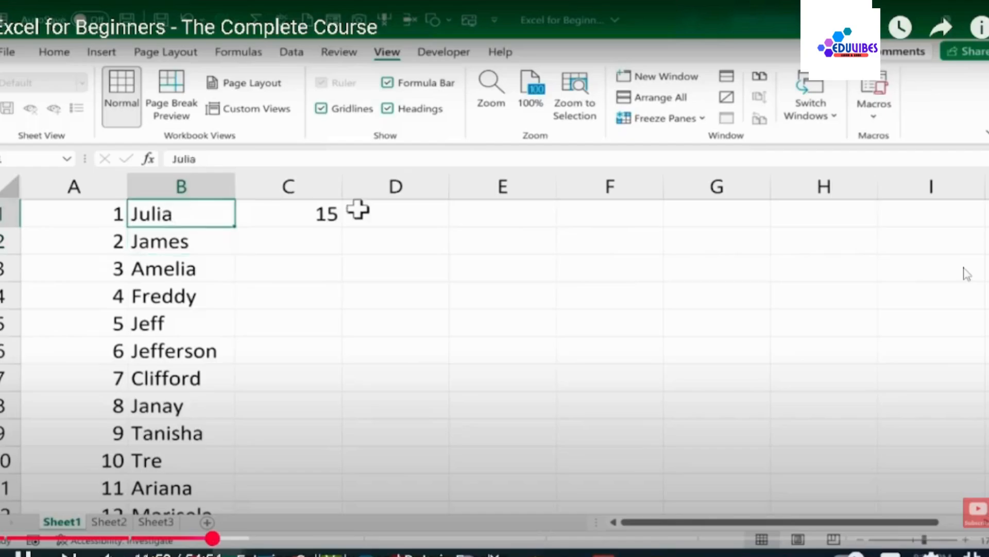
{"action": "key", "text": "Tab"}
{"action": "key", "text": "Tab"}
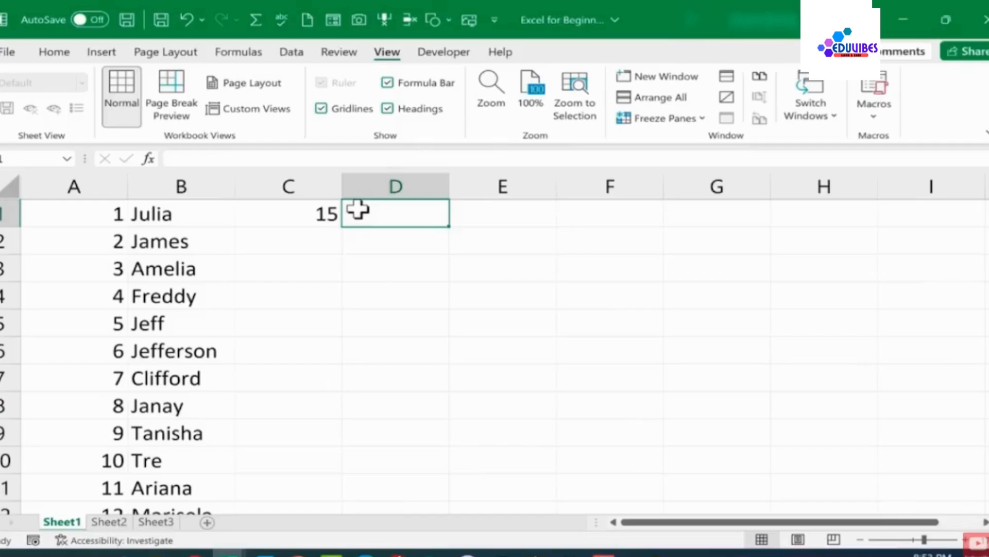
Enter 160 in cell D1
{"action": "type", "text": "160"}
{"action": "key", "text": "Tab"}
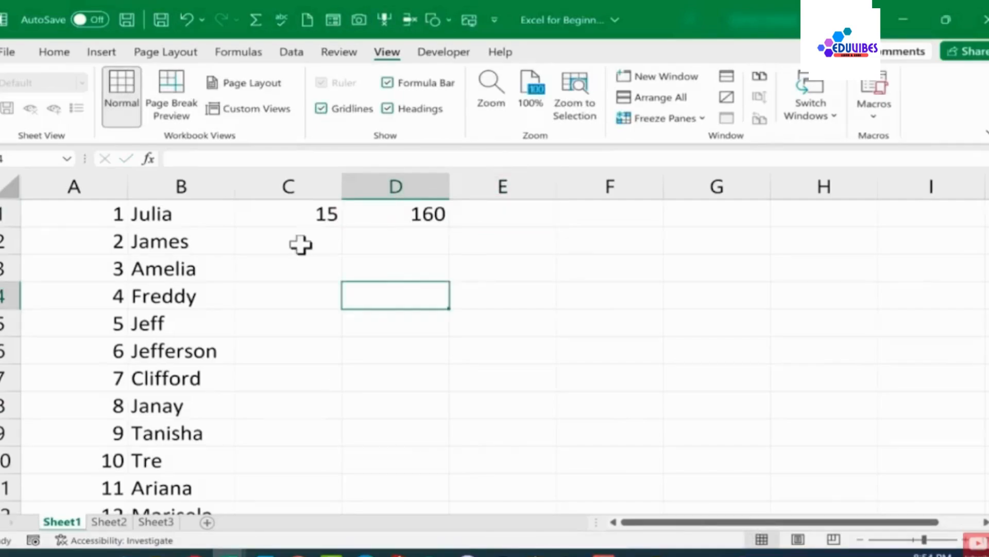
Copy the value 15 from cell C1
{"action": "left_click", "coordinate": [277, 232]}
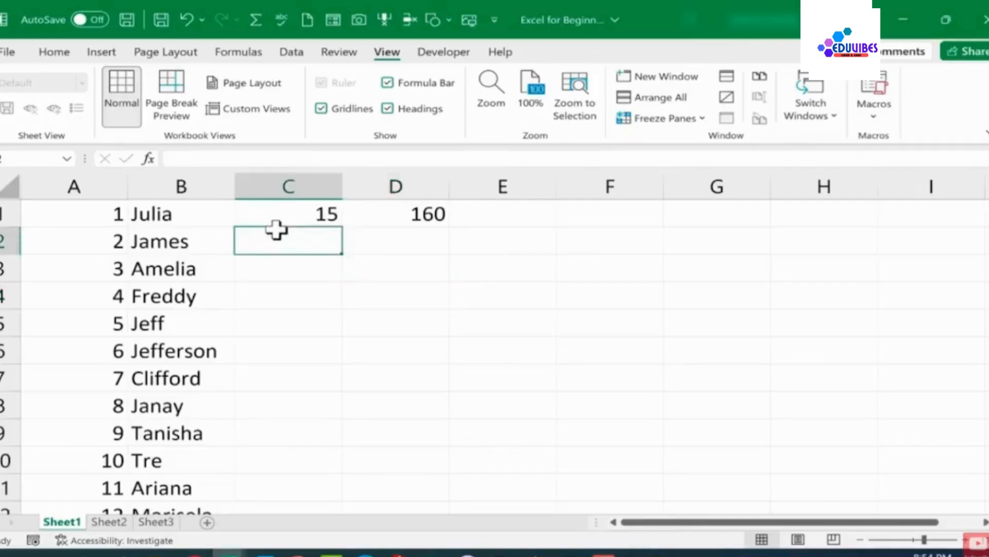
{"action": "left_click", "coordinate": [170, 238]}
{"action": "double_click", "coordinate": [170, 238]}
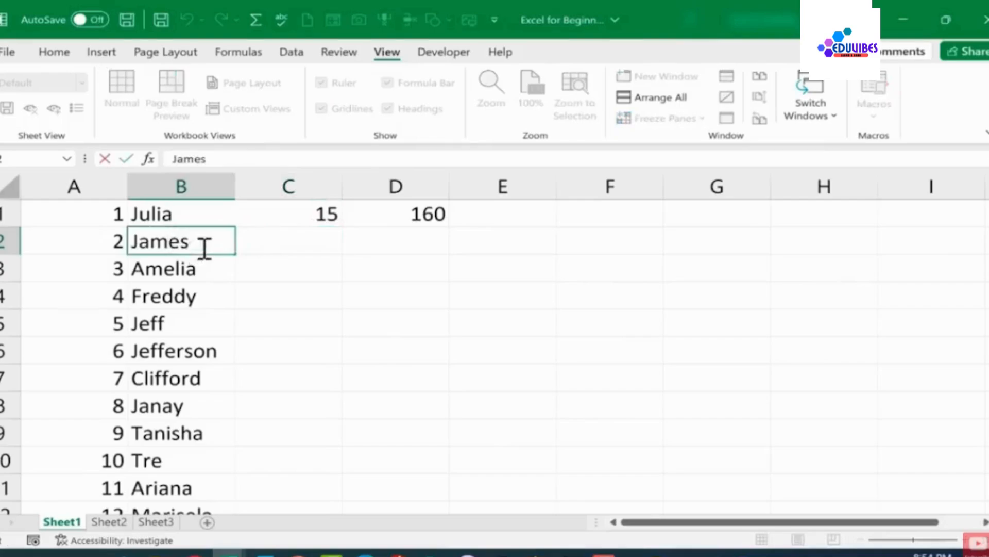
{"action": "left_click", "coordinate": [283, 239]}
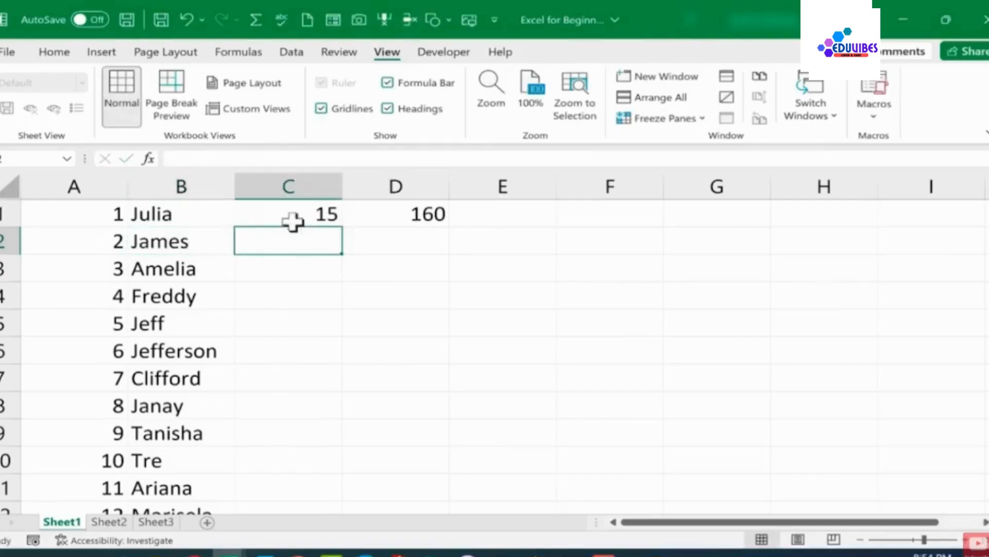
{"action": "left_click", "coordinate": [320, 214]}
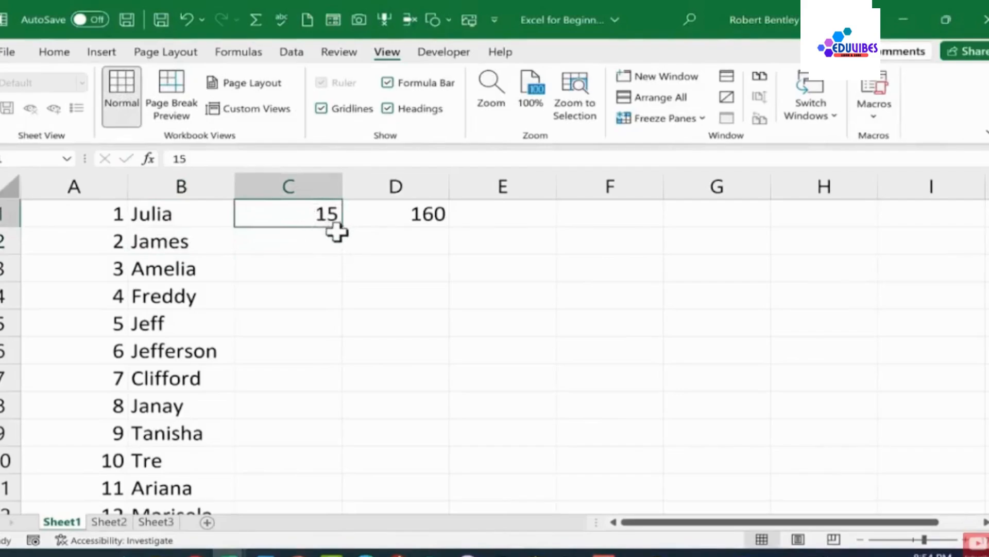
{"action": "left_click_drag", "start_coordinate": [206, 213], "coordinate": [195, 342]}
{"action": "left_click", "coordinate": [302, 215]}
{"action": "key", "text": "ctrl+c"}
{"action": "left_click", "coordinate": [300, 214]}
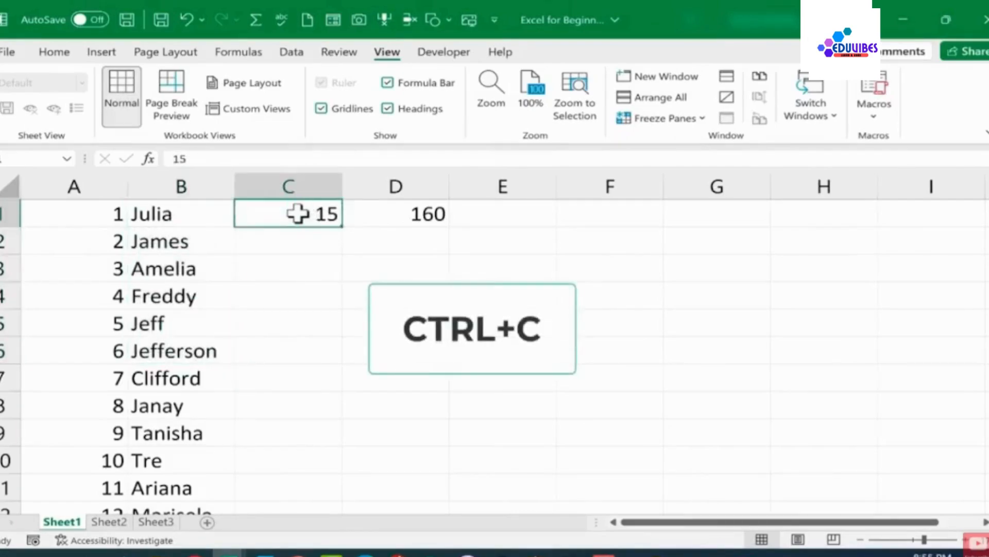
{"action": "key", "text": "ctrl+c"}
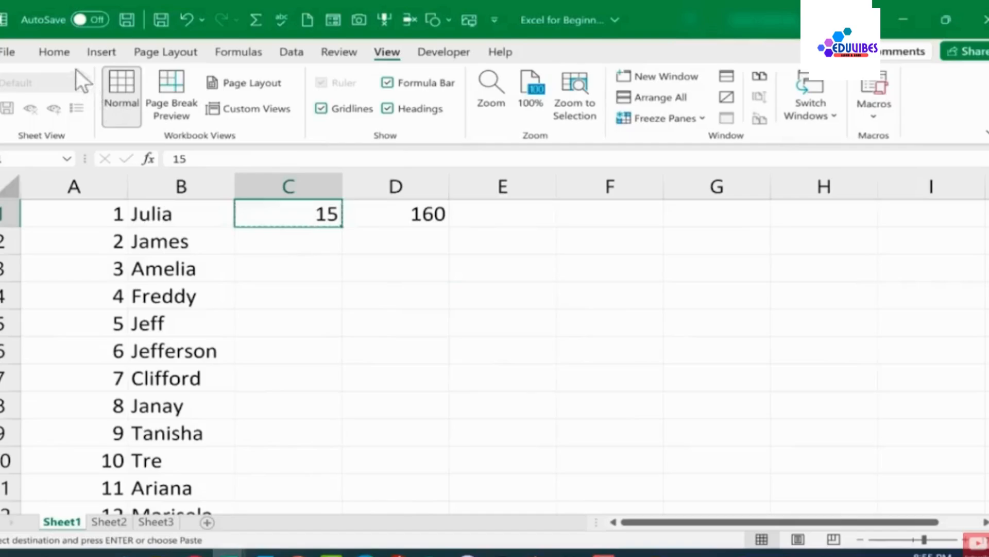
Paste the copied 15 into cells C2, C3, C4 and C5 one by one
{"action": "left_click", "coordinate": [54, 52]}
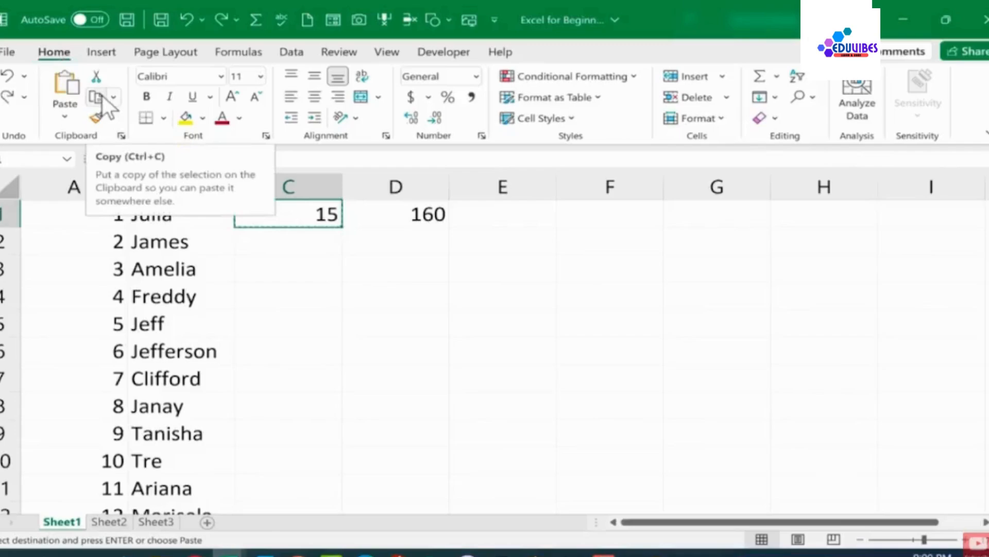
{"action": "right_click", "coordinate": [326, 214]}
{"action": "left_click", "coordinate": [324, 219]}
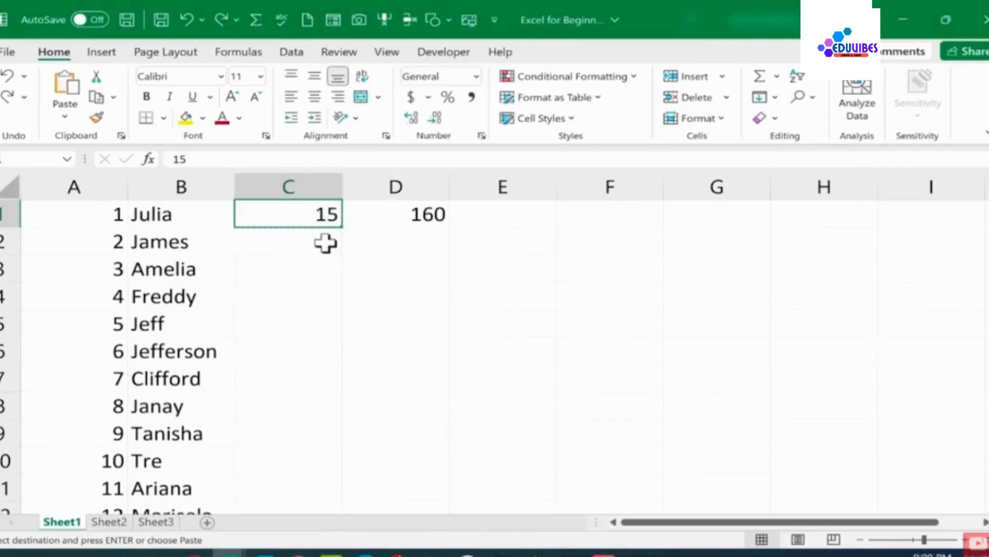
{"action": "left_click", "coordinate": [326, 243]}
{"action": "key", "text": "ctrl+v"}
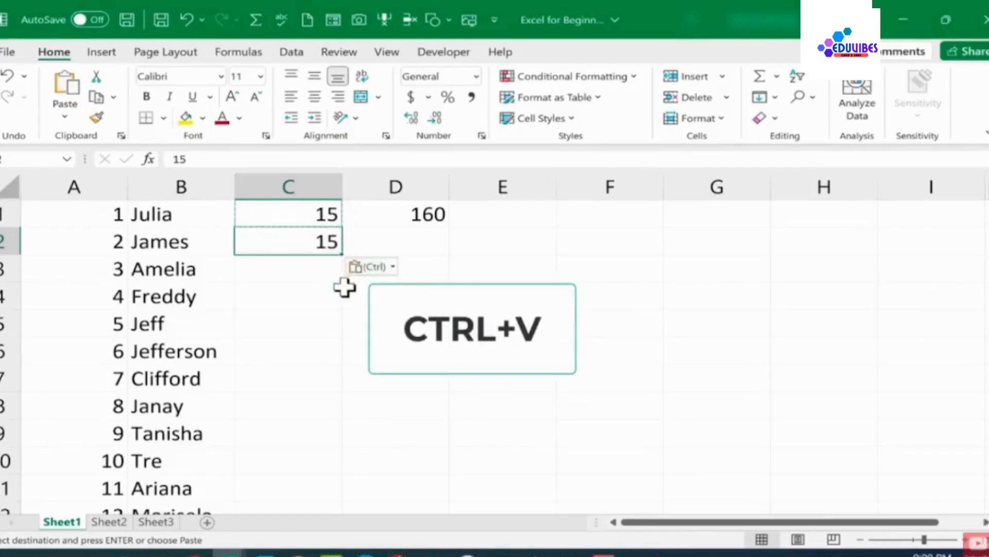
{"action": "left_click", "coordinate": [303, 269]}
{"action": "key", "text": "ctrl+v"}
{"action": "left_click", "coordinate": [310, 288]}
{"action": "key", "text": "ctrl+v"}
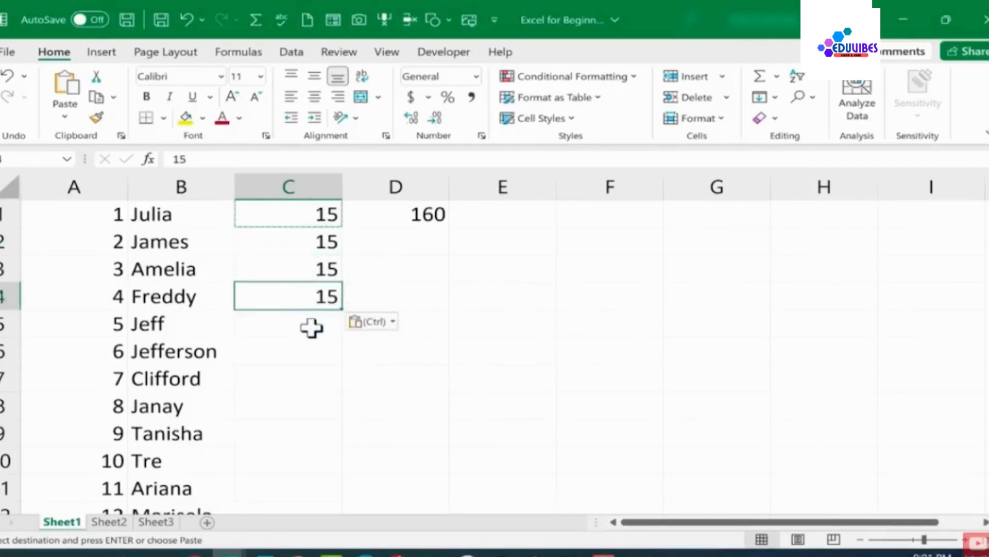
{"action": "left_click", "coordinate": [315, 325]}
{"action": "key", "text": "ctrl+v"}
Auto-fill the 15 from cell C5 down column C through row 70
{"action": "left_click", "coordinate": [319, 374]}
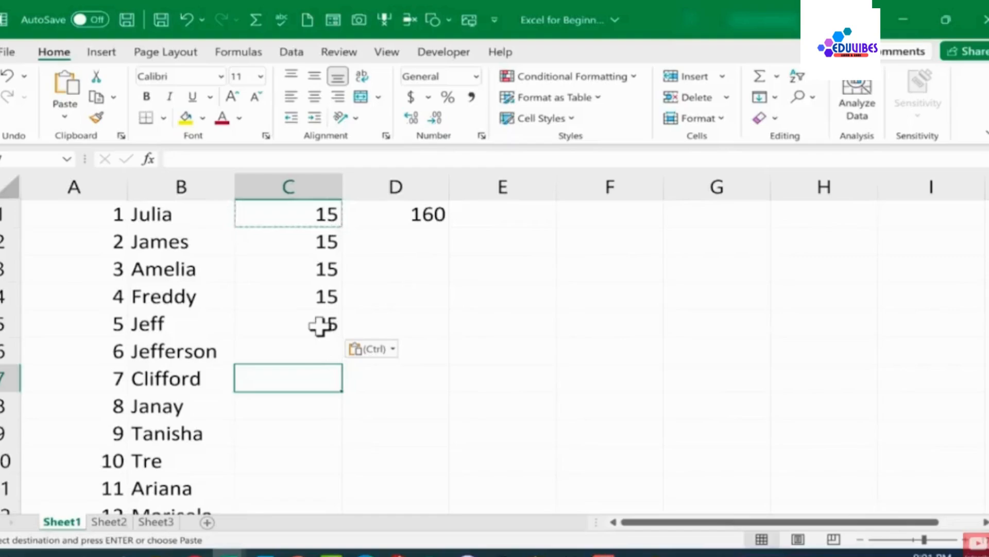
{"action": "left_click", "coordinate": [320, 326]}
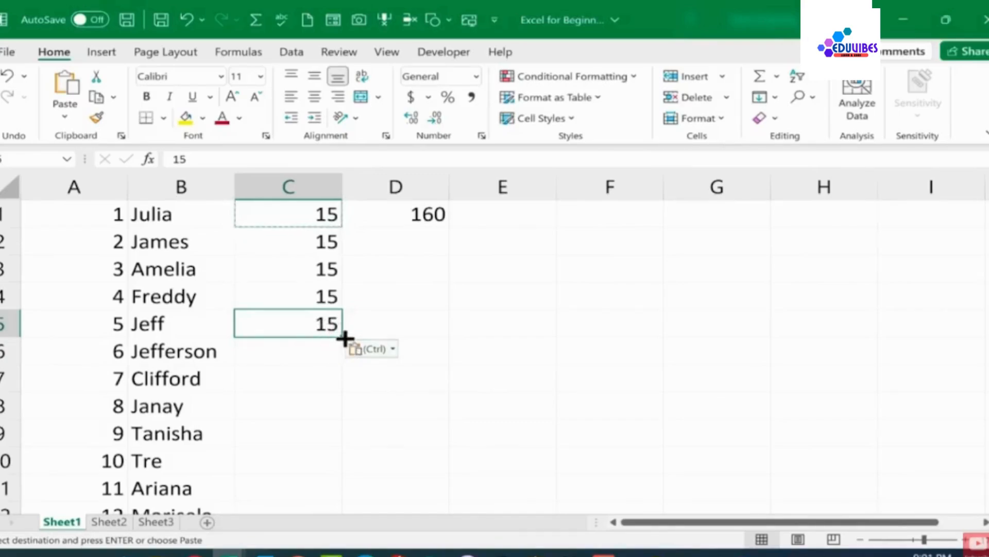
{"action": "left_click_drag", "start_coordinate": [344, 338], "coordinate": [318, 424]}
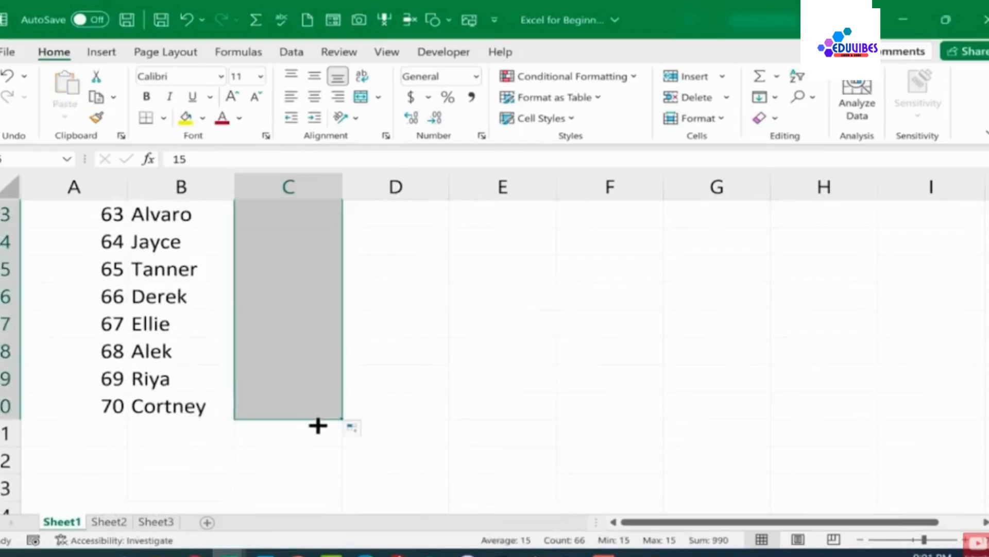
{"action": "scroll", "coordinate": [437, 360], "scroll_direction": "up", "scroll_amount": 7}
{"action": "scroll", "coordinate": [413, 354], "scroll_direction": "up", "scroll_amount": 14}
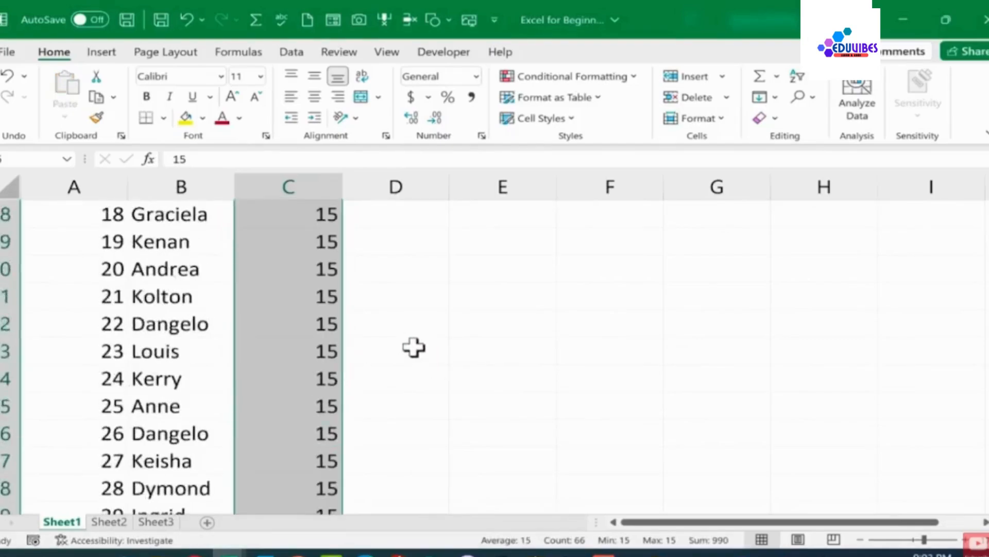
{"action": "left_click", "coordinate": [397, 319]}
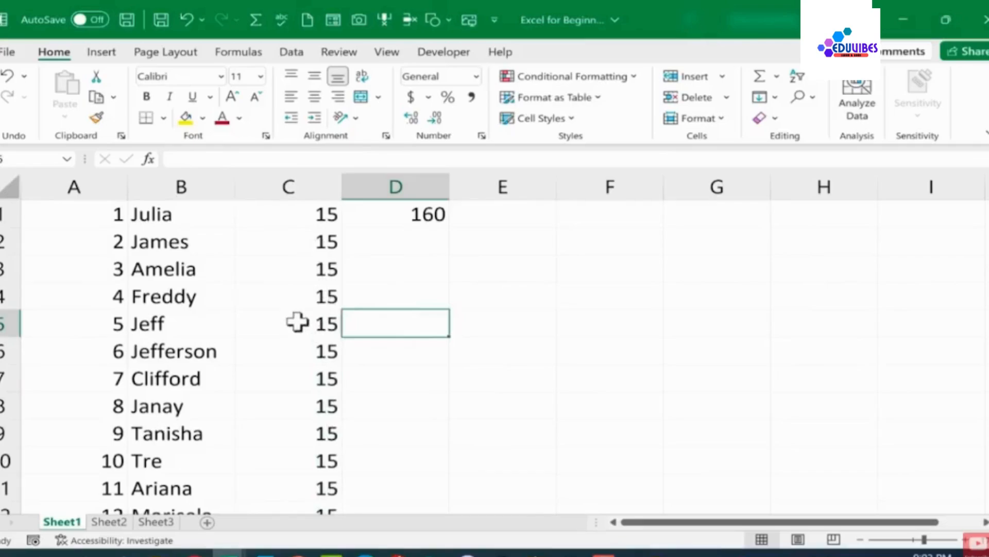
Change cell C3, next to Amelia, to 16
{"action": "left_click", "coordinate": [316, 273]}
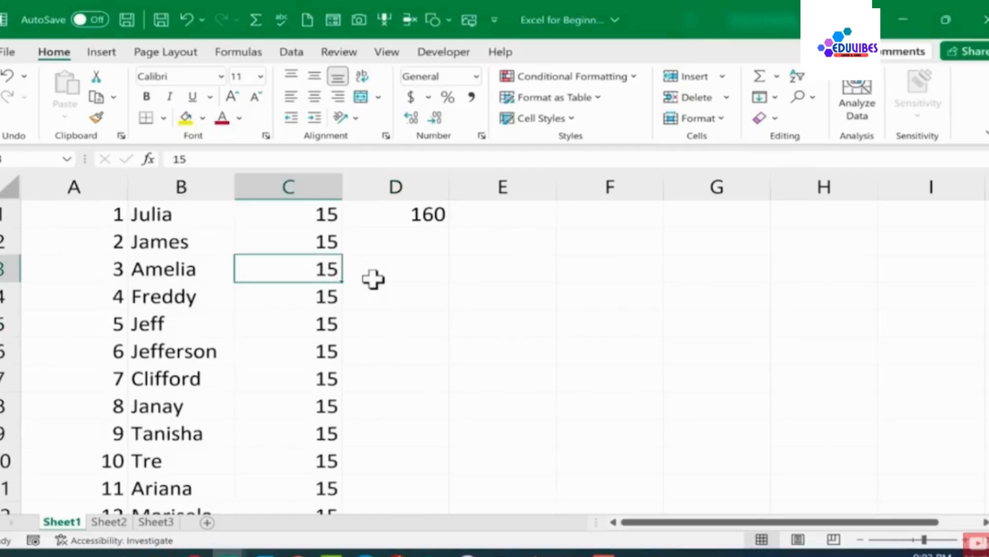
{"action": "type", "text": "16"}
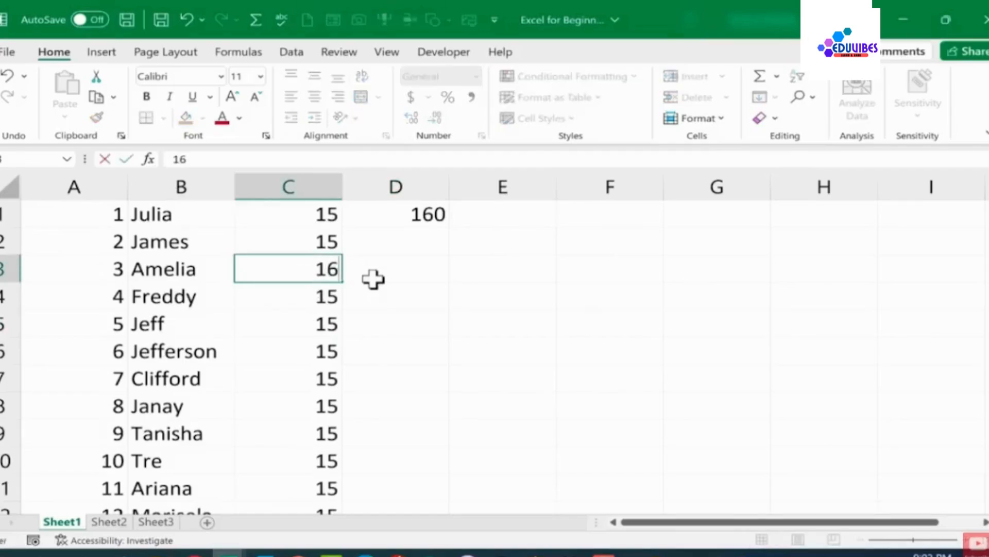
{"action": "key", "text": "Return"}
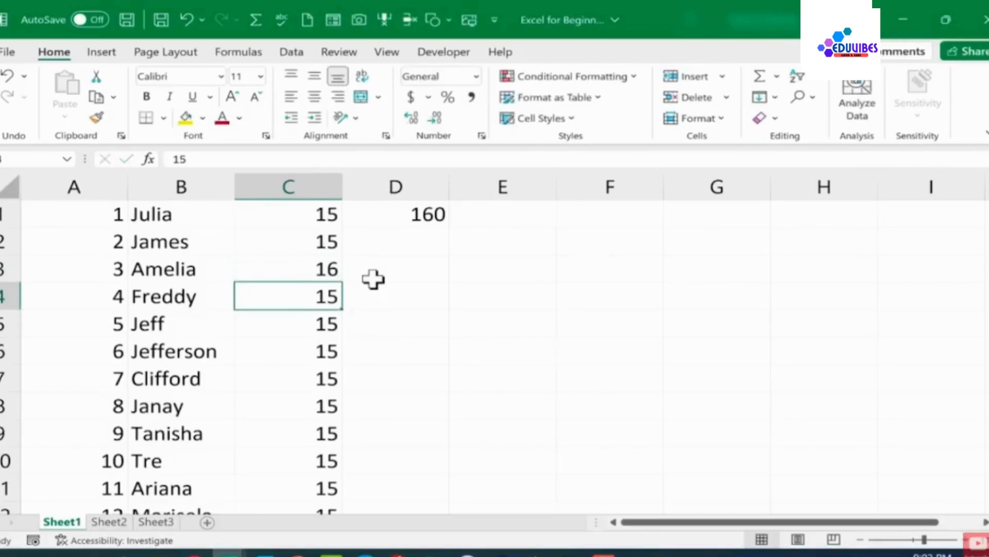
{"action": "left_click", "coordinate": [310, 274]}
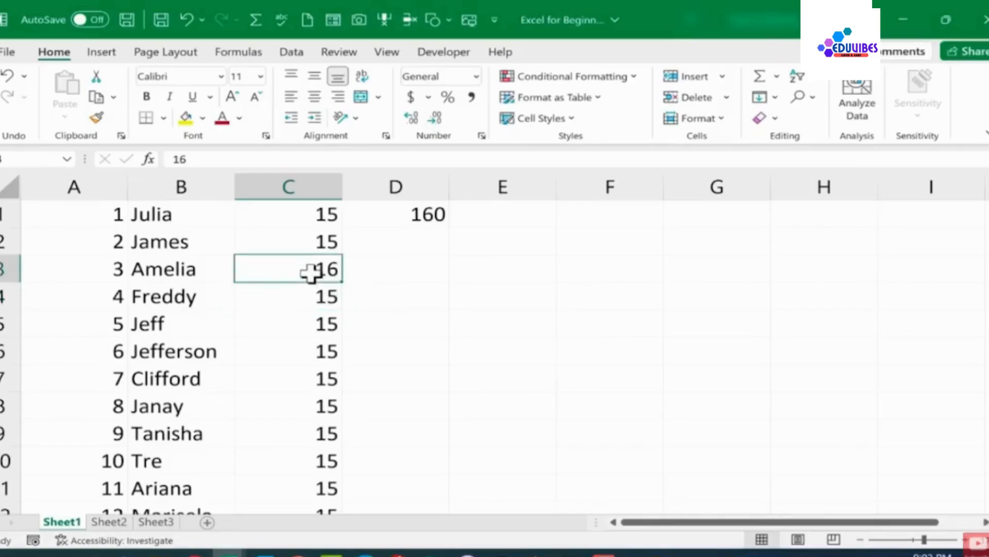
{"action": "key", "text": "BackSpace"}
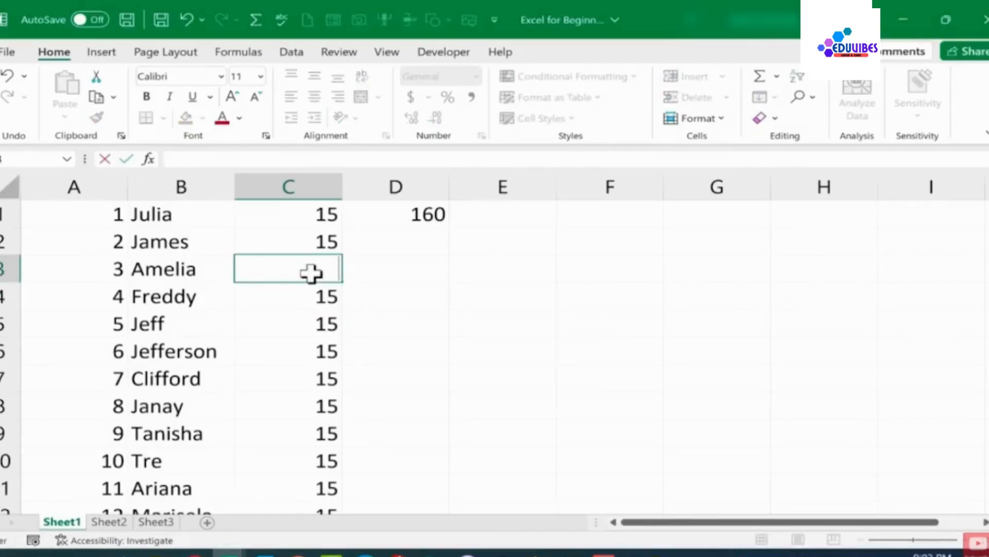
{"action": "key", "text": "Escape"}
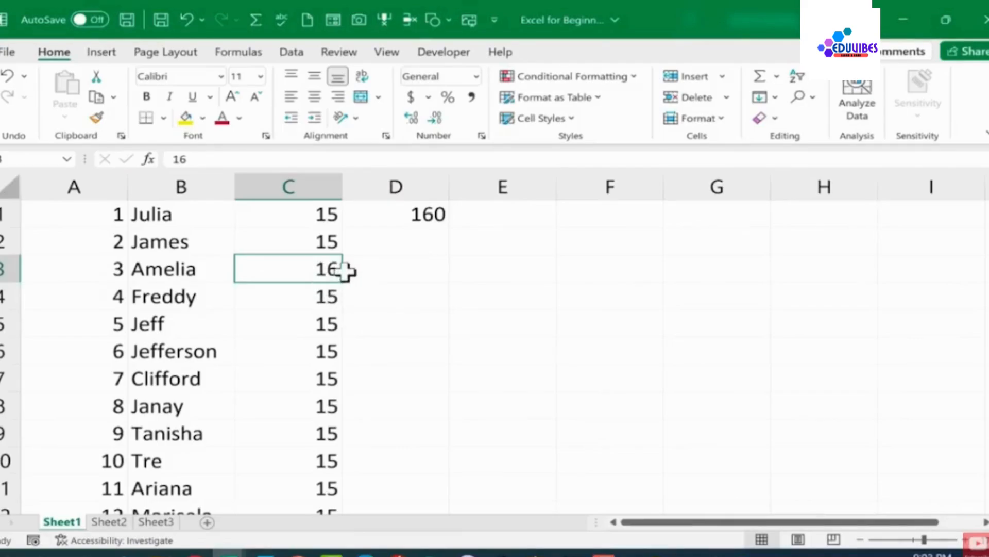
{"action": "right_click", "coordinate": [327, 273]}
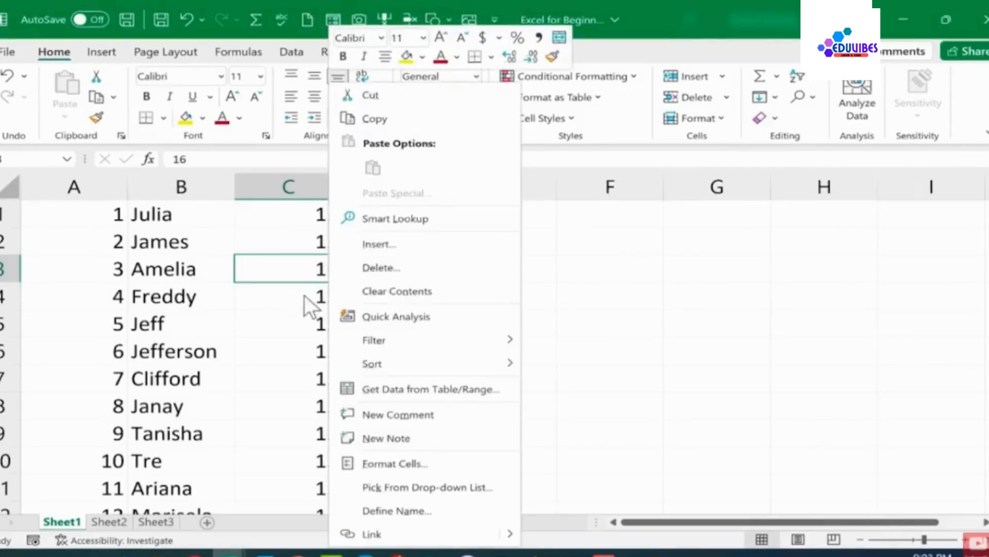
{"action": "left_click", "coordinate": [310, 268]}
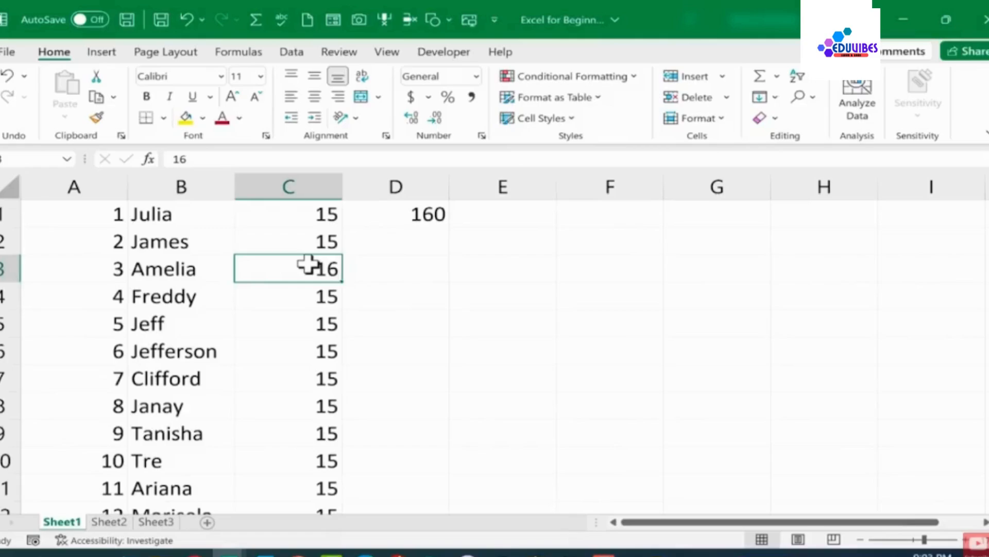
Clear everything from the range B2:D6
{"action": "left_click", "coordinate": [179, 250]}
{"action": "left_click_drag", "start_coordinate": [461, 348], "coordinate": [362, 349]}
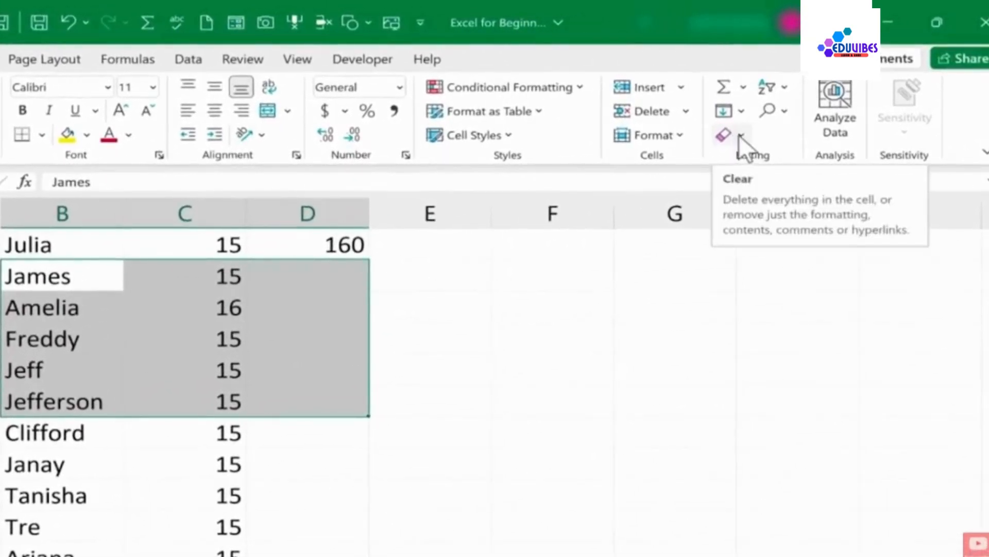
{"action": "left_click", "coordinate": [743, 133]}
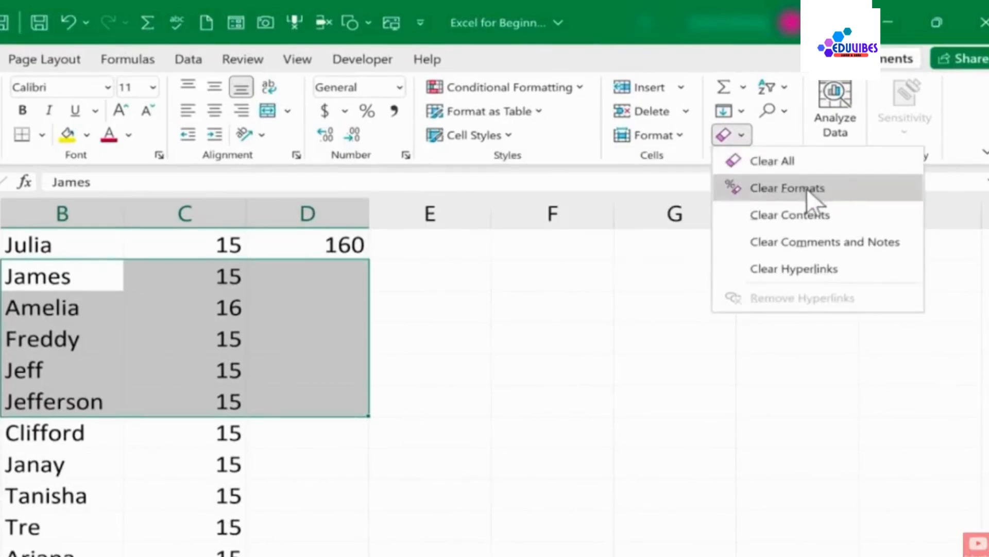
{"action": "left_click", "coordinate": [775, 159]}
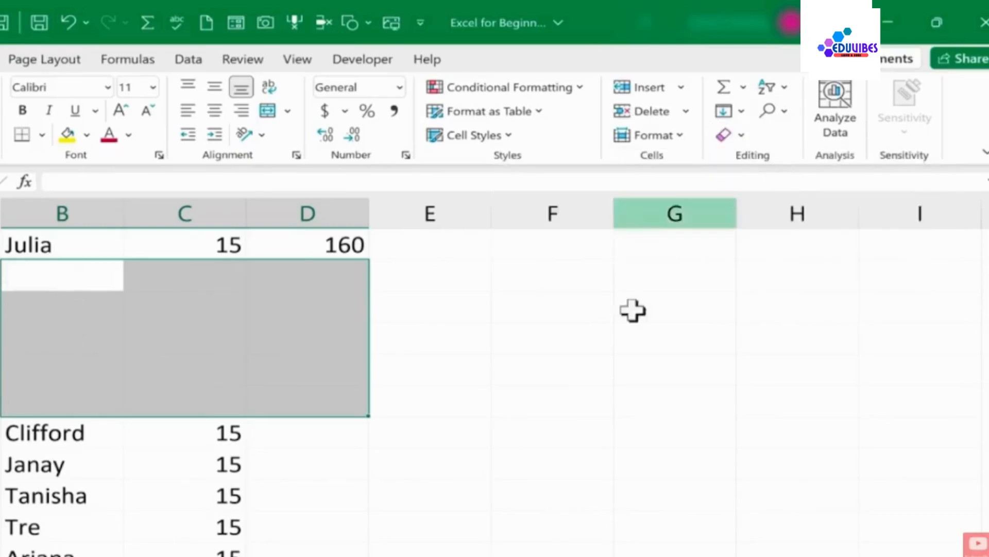
Undo the clearing of range B2:D6
{"action": "left_click", "coordinate": [507, 398]}
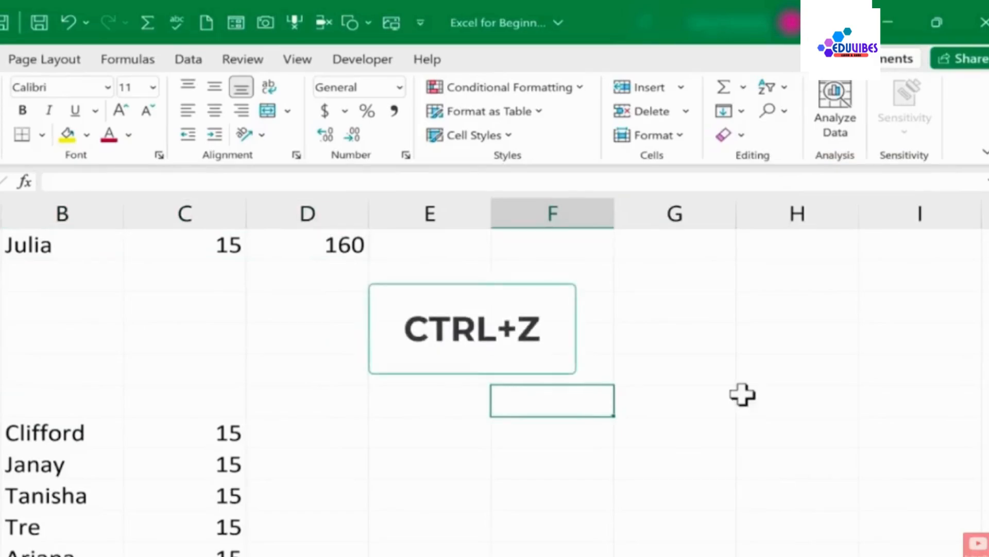
{"action": "key", "text": "ctrl+z"}
{"action": "left_click", "coordinate": [461, 393]}
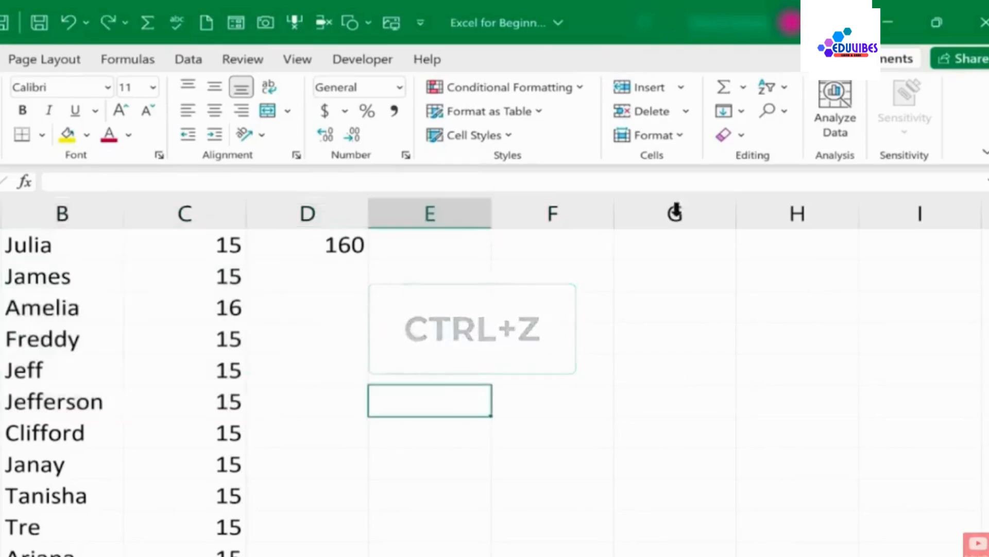
{"action": "left_click", "coordinate": [742, 134]}
{"action": "left_click", "coordinate": [758, 159]}
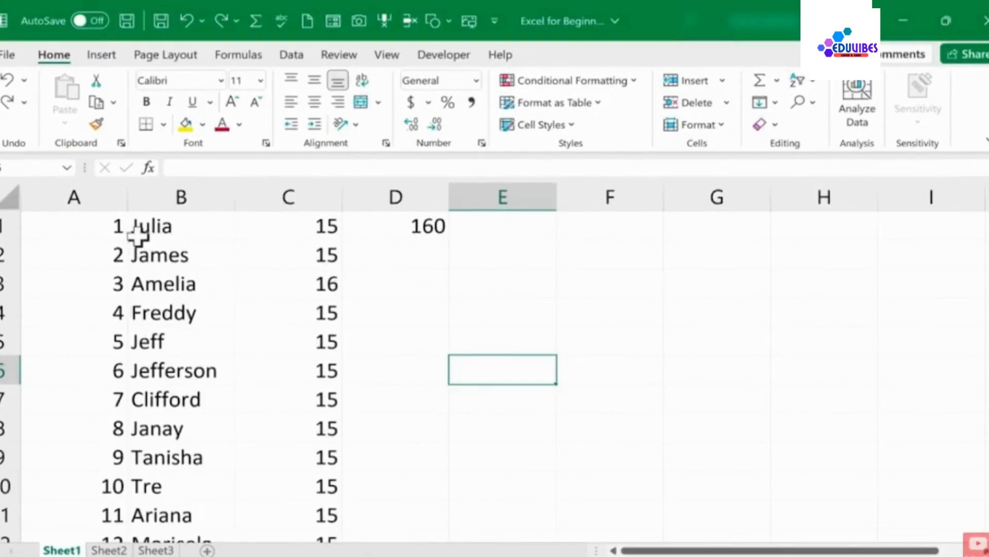
{"action": "left_click", "coordinate": [304, 235]}
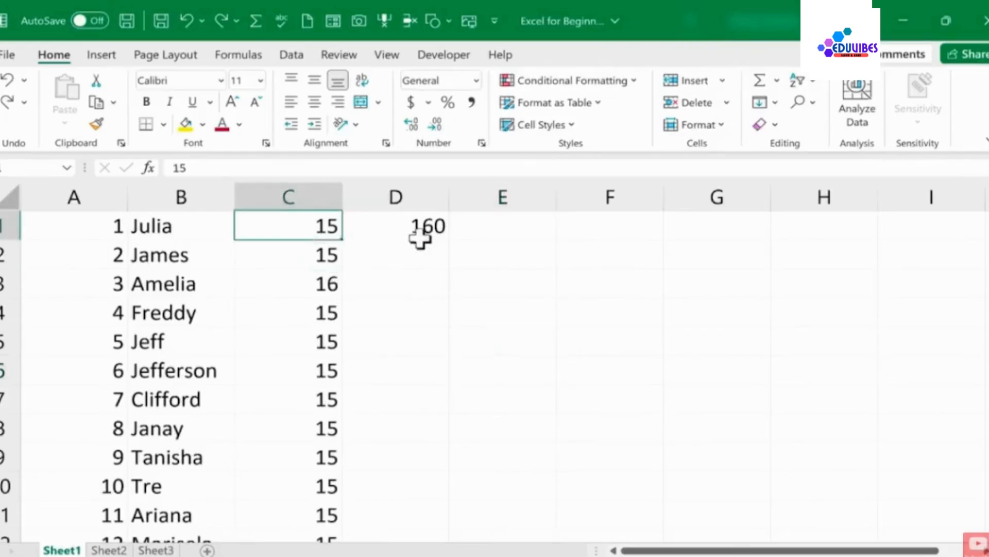
{"action": "left_click", "coordinate": [426, 230]}
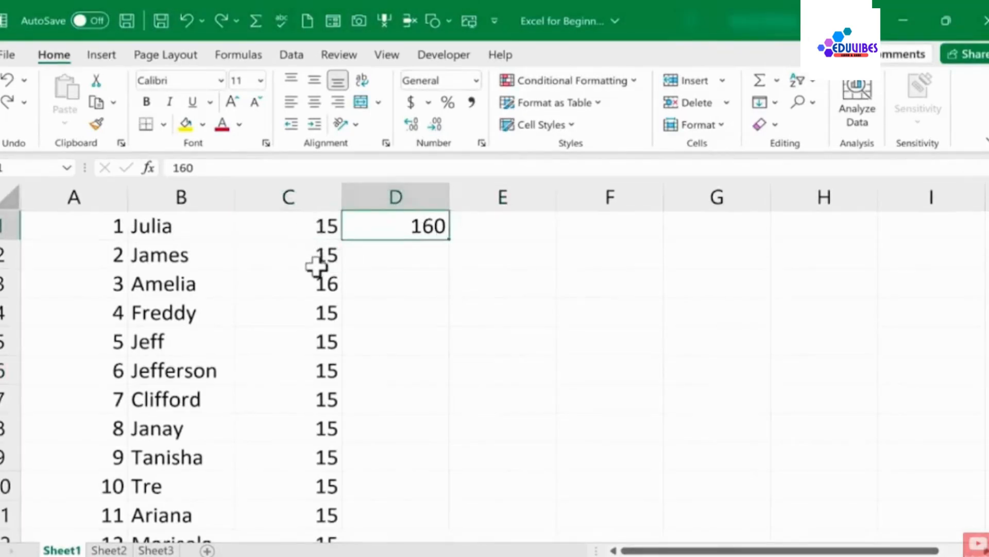
{"action": "left_click", "coordinate": [309, 284]}
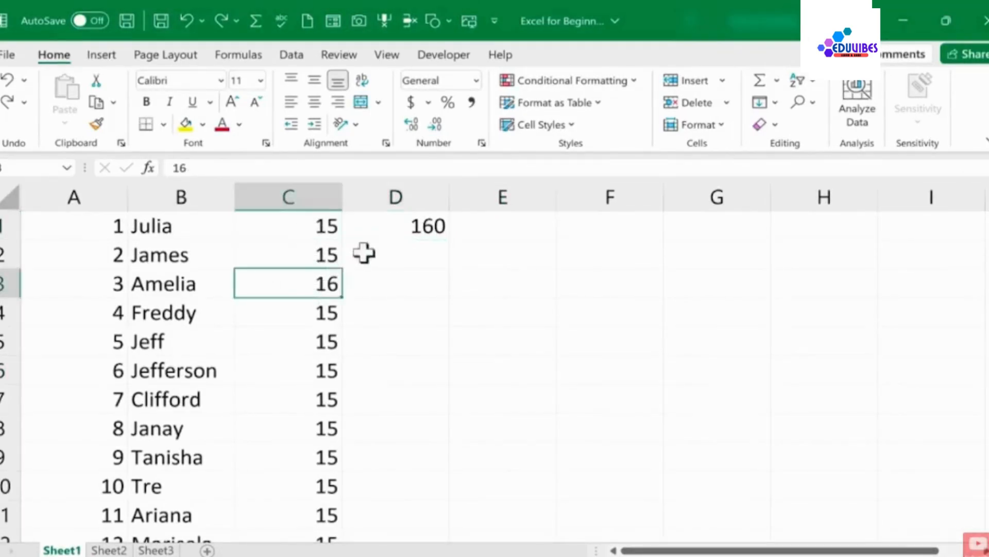
{"action": "left_click", "coordinate": [413, 231]}
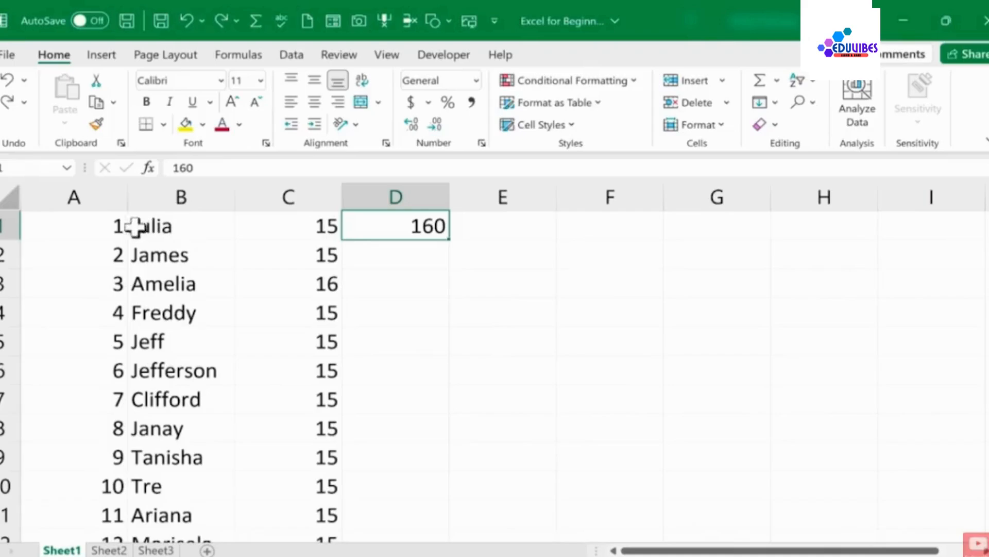
{"action": "left_click", "coordinate": [273, 254]}
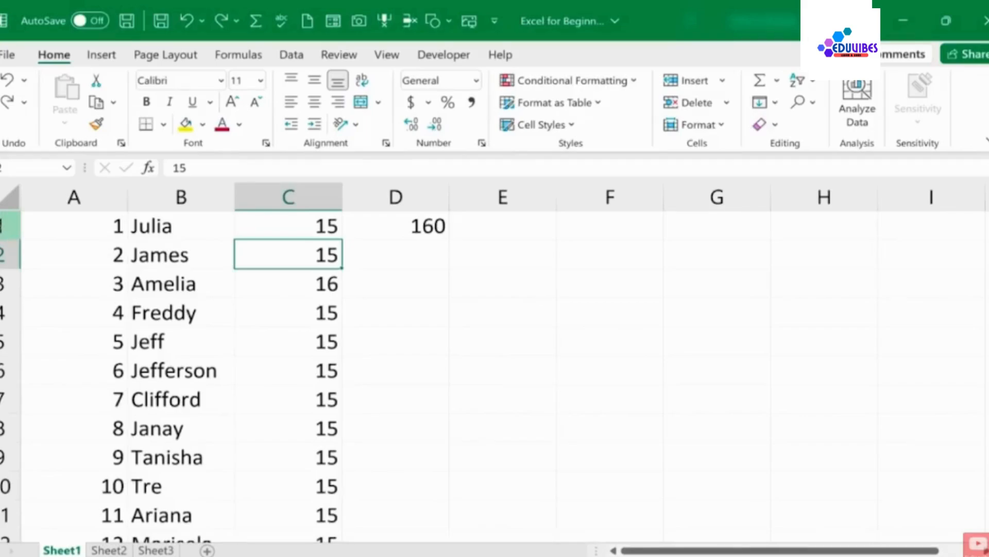
Insert a blank row above row 1 of the sheet
{"action": "right_click", "coordinate": [6, 226]}
{"action": "left_click", "coordinate": [85, 371]}
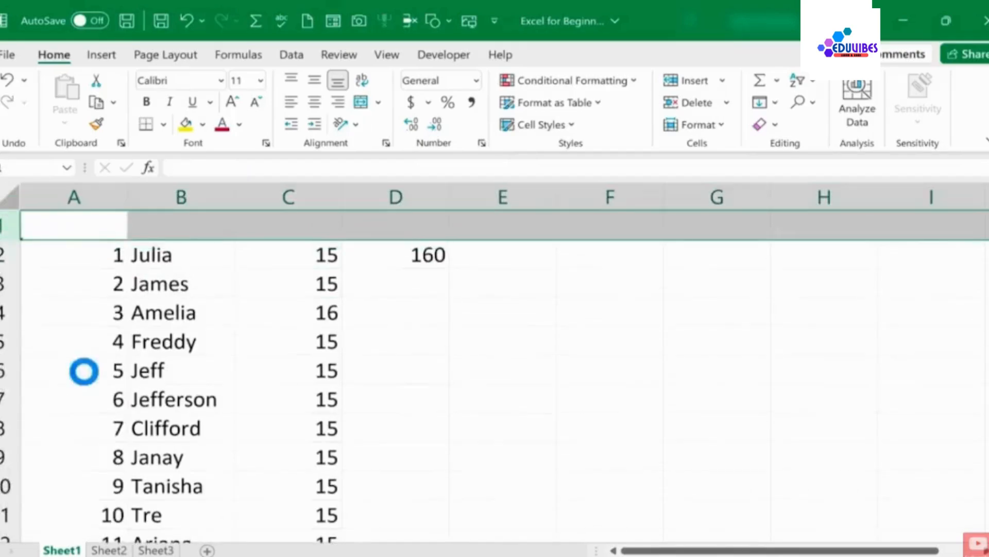
Insert new empty columns before column A and before the wage column
{"action": "left_click", "coordinate": [155, 313]}
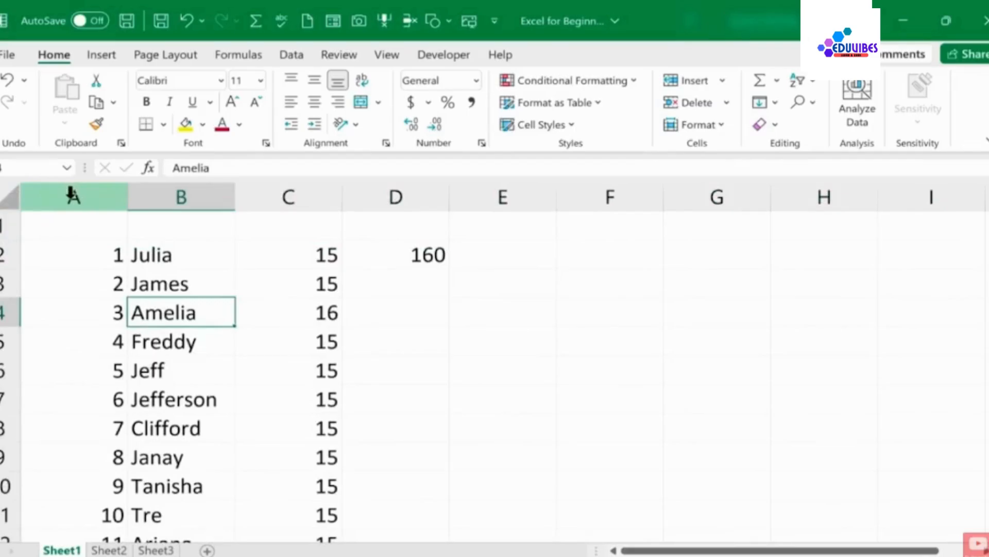
{"action": "right_click", "coordinate": [71, 195]}
{"action": "left_click", "coordinate": [135, 341]}
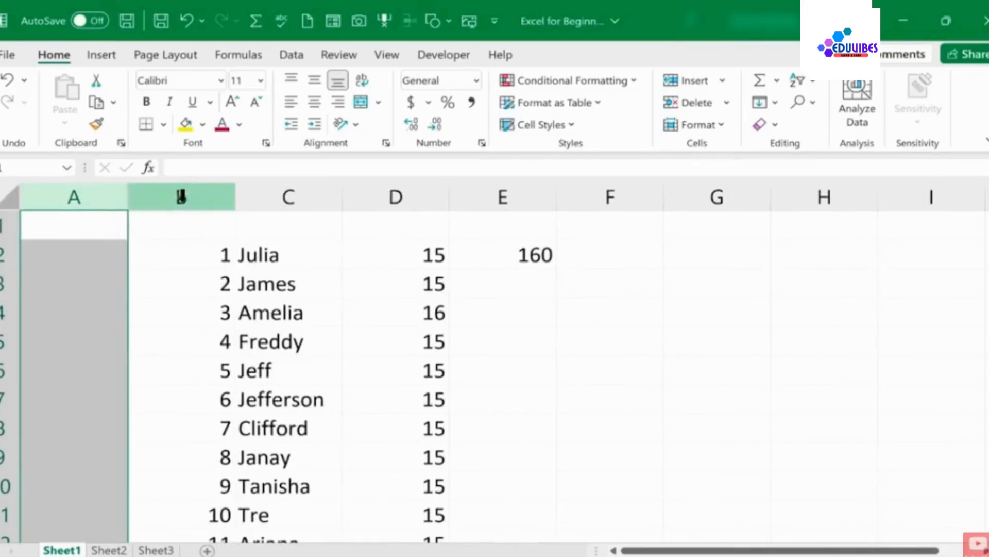
{"action": "right_click", "coordinate": [379, 197]}
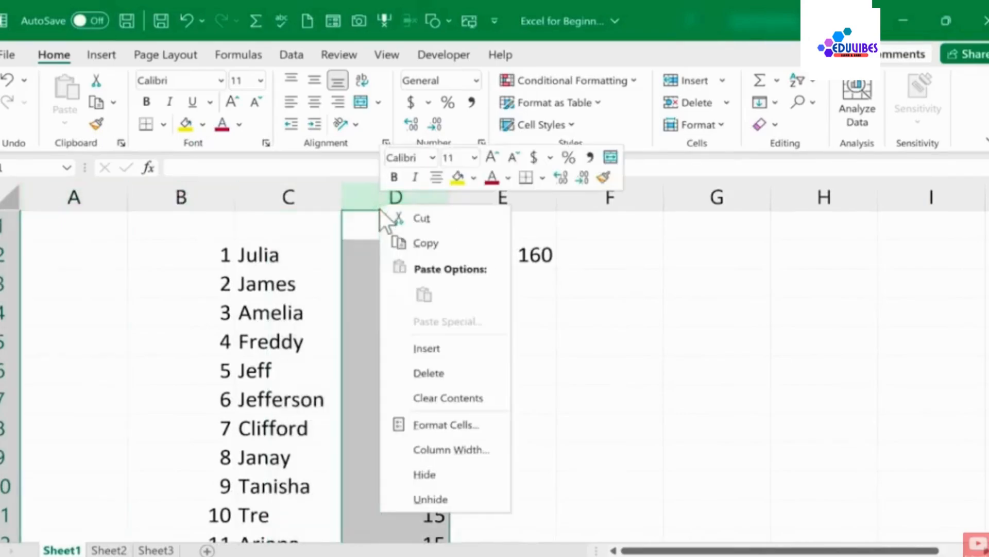
{"action": "left_click", "coordinate": [434, 347]}
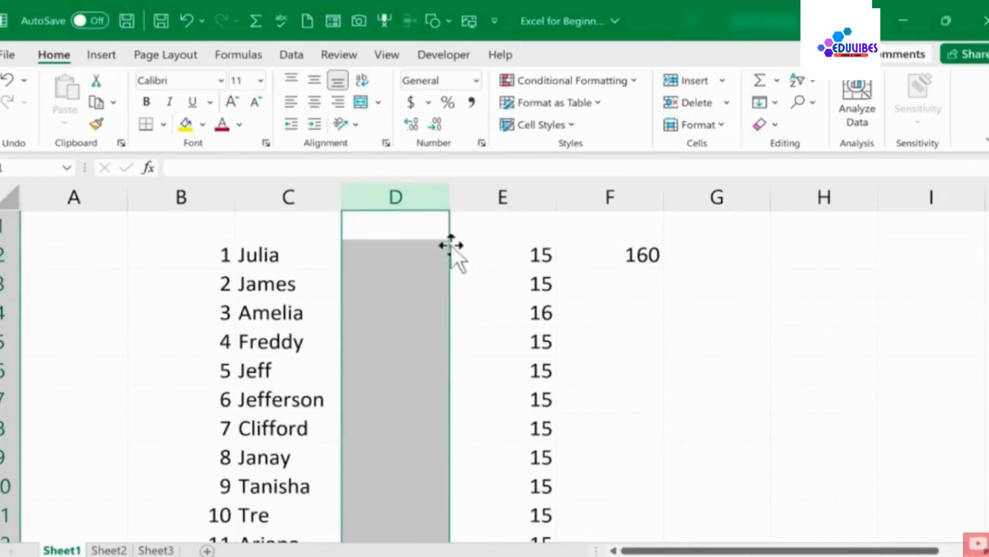
Insert a blank row above the row for Freddy
{"action": "right_click", "coordinate": [1, 343]}
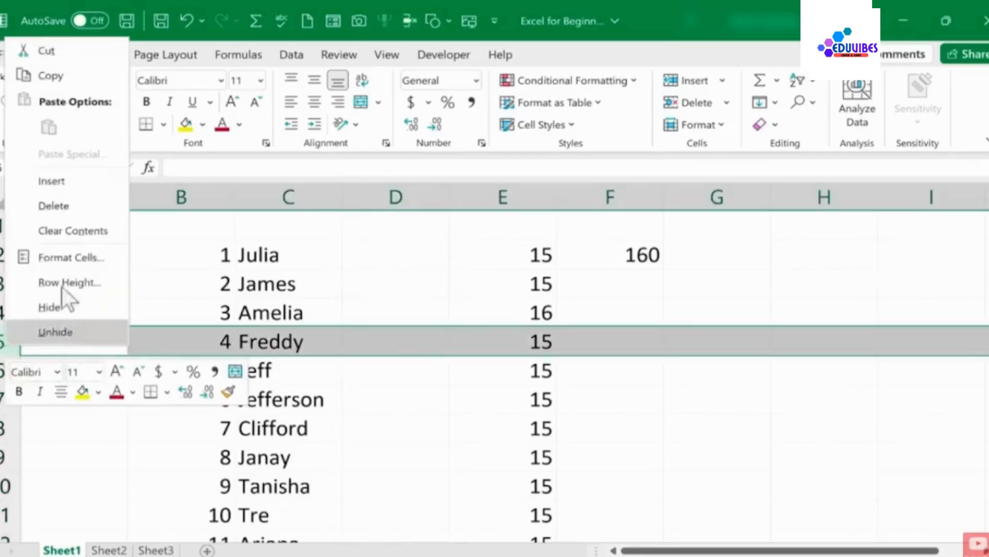
{"action": "left_click", "coordinate": [54, 179]}
{"action": "left_click", "coordinate": [183, 279]}
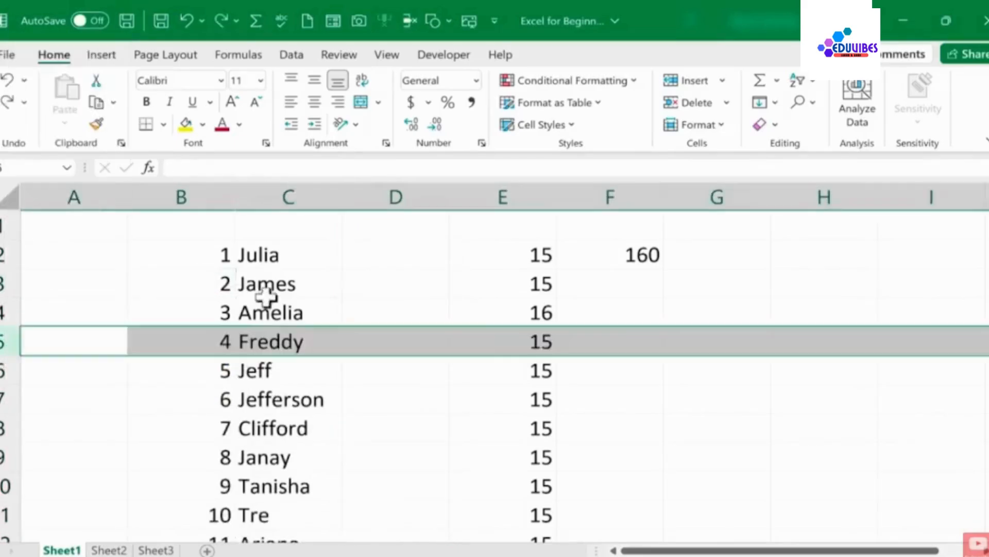
Undo the last three row and column insertions
{"action": "key", "text": "ctrl+z"}
{"action": "key", "text": "ctrl+z"}
{"action": "key", "text": "ctrl+z"}
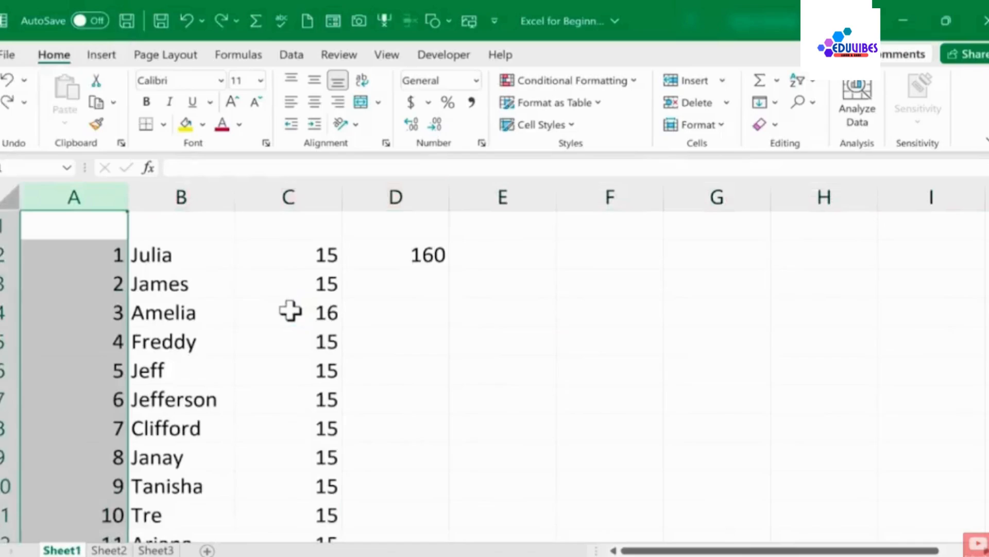
Enter the header Employee ID in cell A1
{"action": "left_click", "coordinate": [270, 282]}
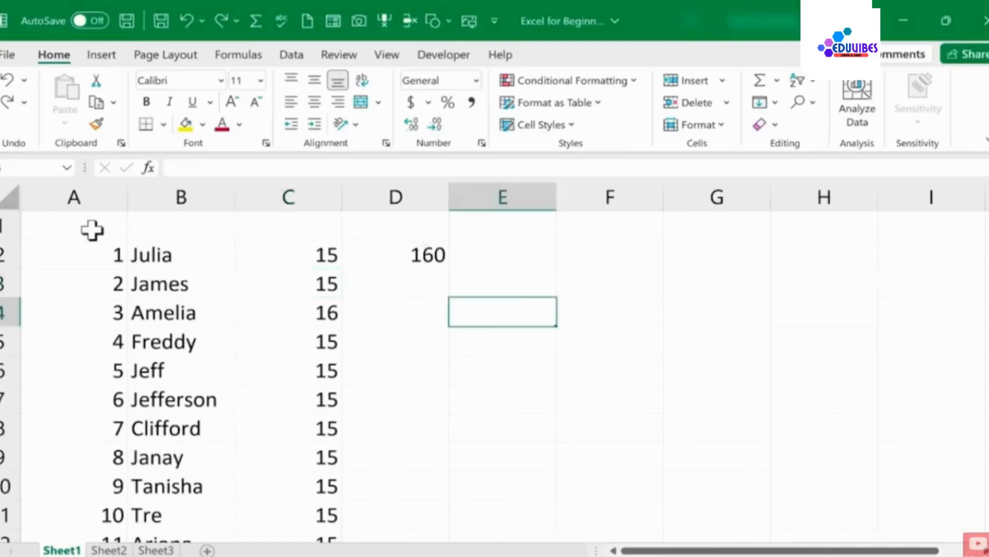
{"action": "left_click", "coordinate": [92, 231]}
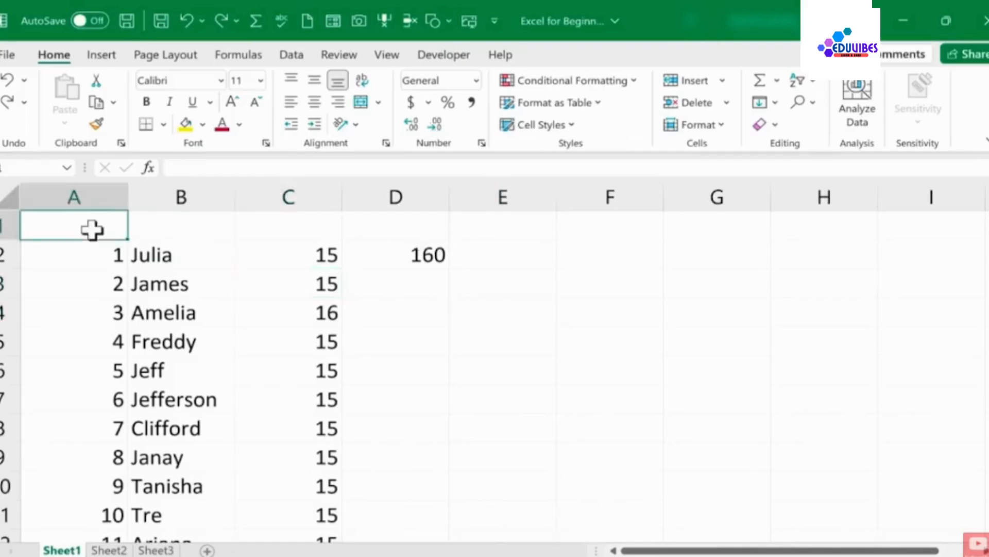
{"action": "type", "text": "Employee ID"}
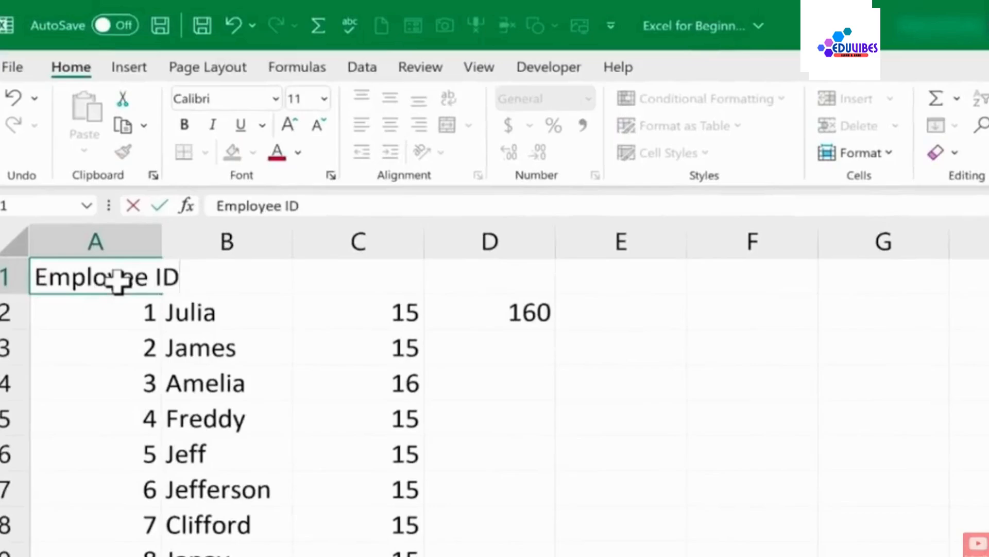
{"action": "key", "text": "Tab"}
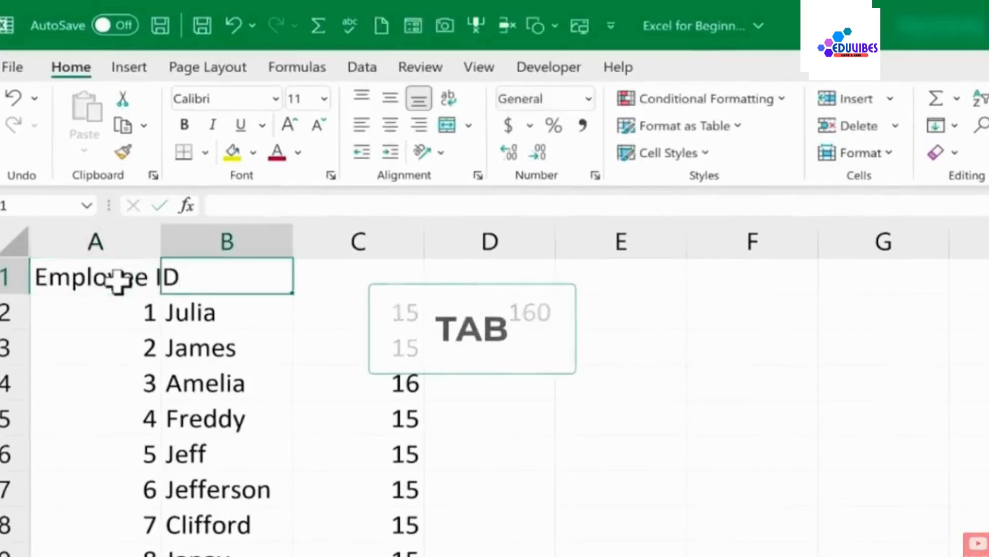
Enter the headers Name and Hourly Wage in cells B1 and C1
{"action": "type", "text": "Name"}
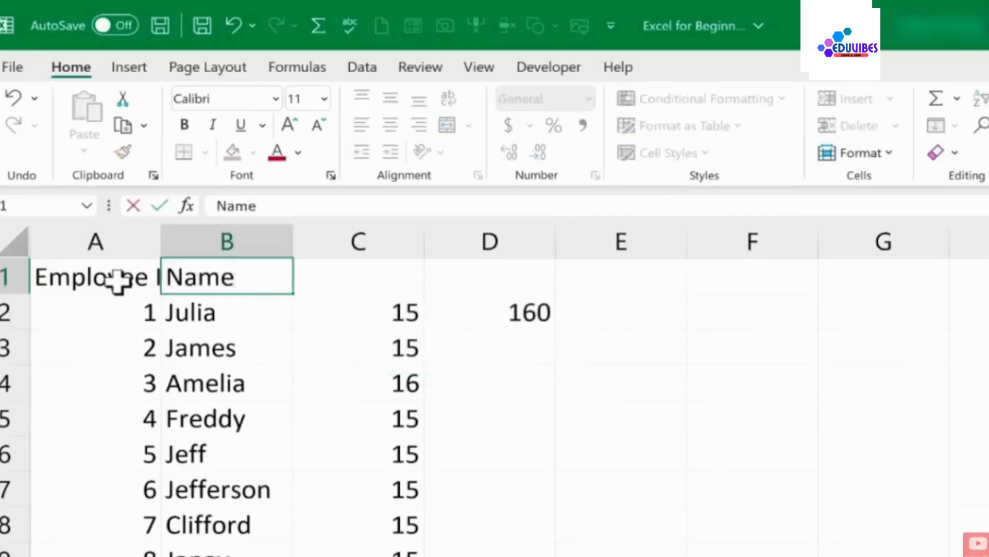
{"action": "key", "text": "Tab"}
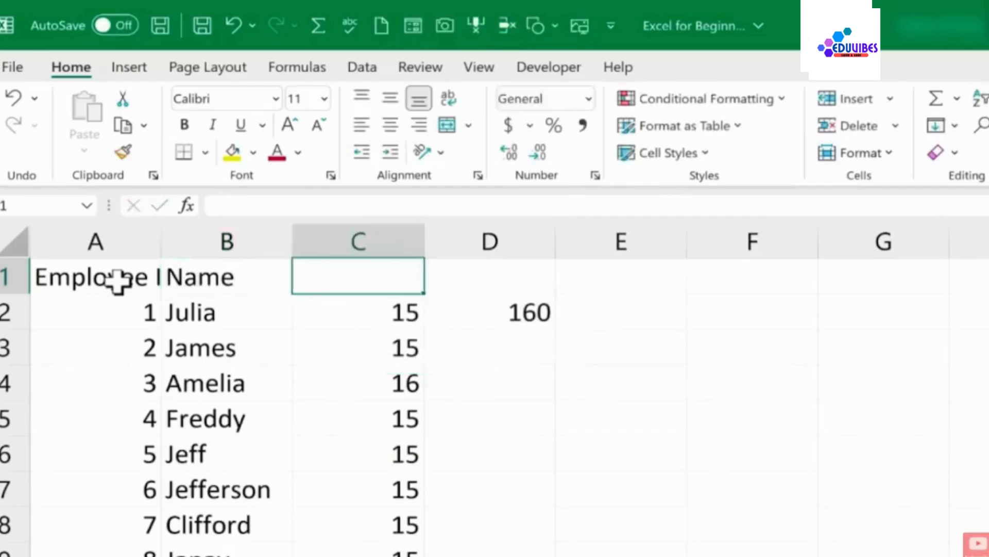
{"action": "type", "text": "Ho"}
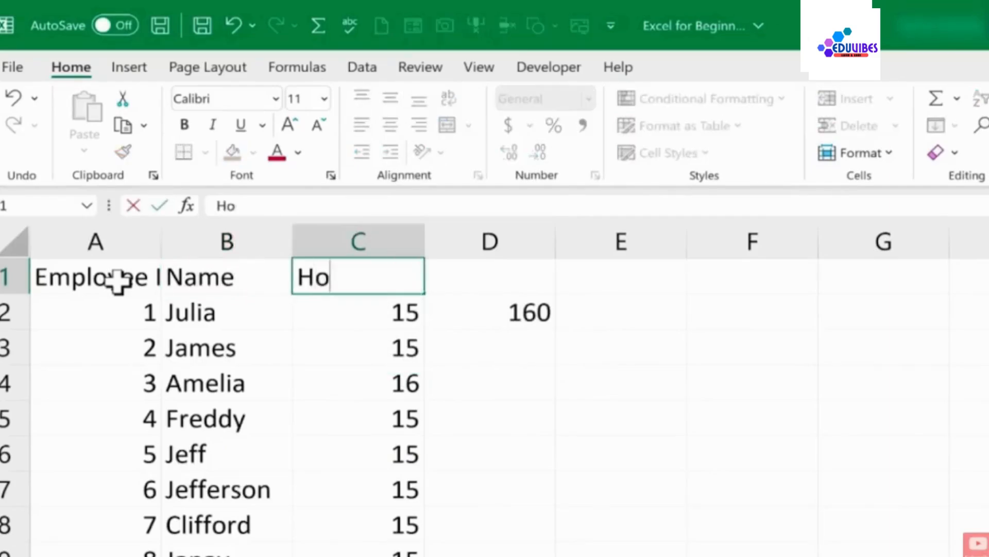
{"action": "type", "text": "urly Wage"}
{"action": "key", "text": "Tab"}
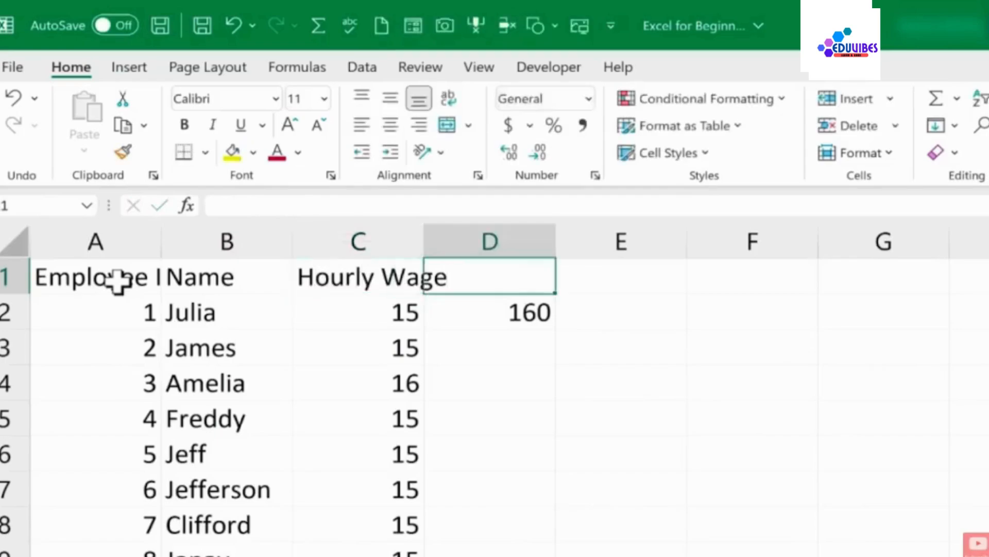
Enter the headers Hours Worked and Taxable Income in cells D1 and E1
{"action": "type", "text": "Hours "}
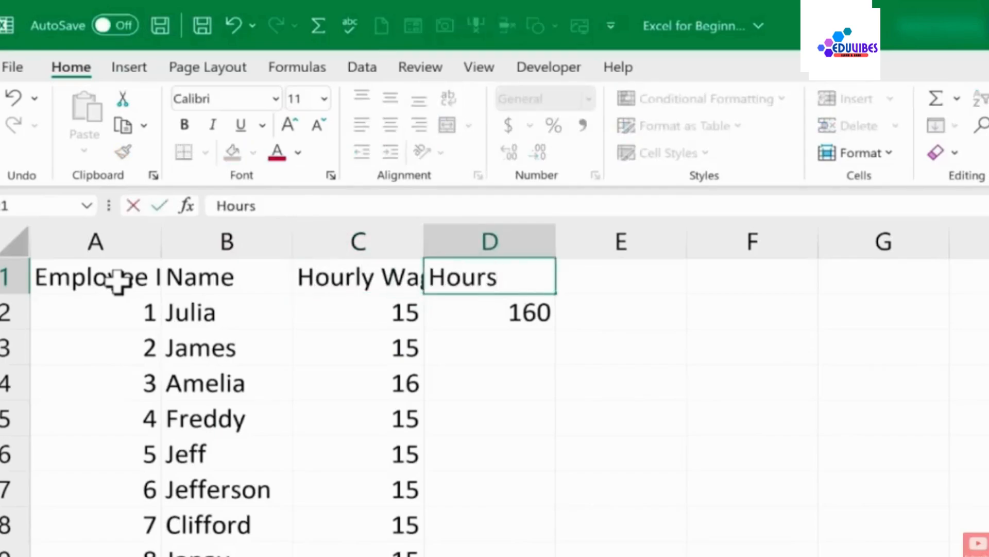
{"action": "type", "text": "Worked"}
{"action": "key", "text": "Tab"}
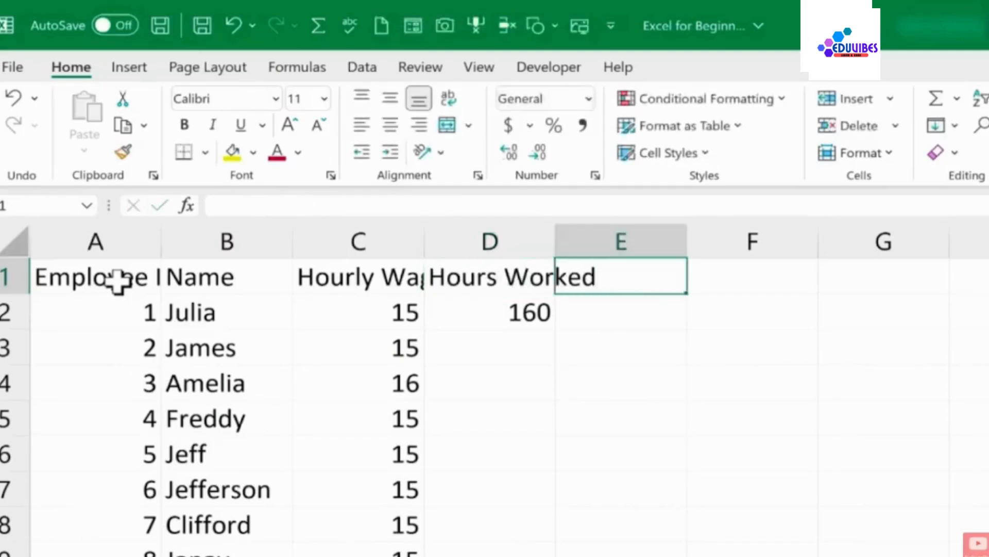
{"action": "type", "text": "Taxable Income"}
{"action": "key", "text": "Return"}
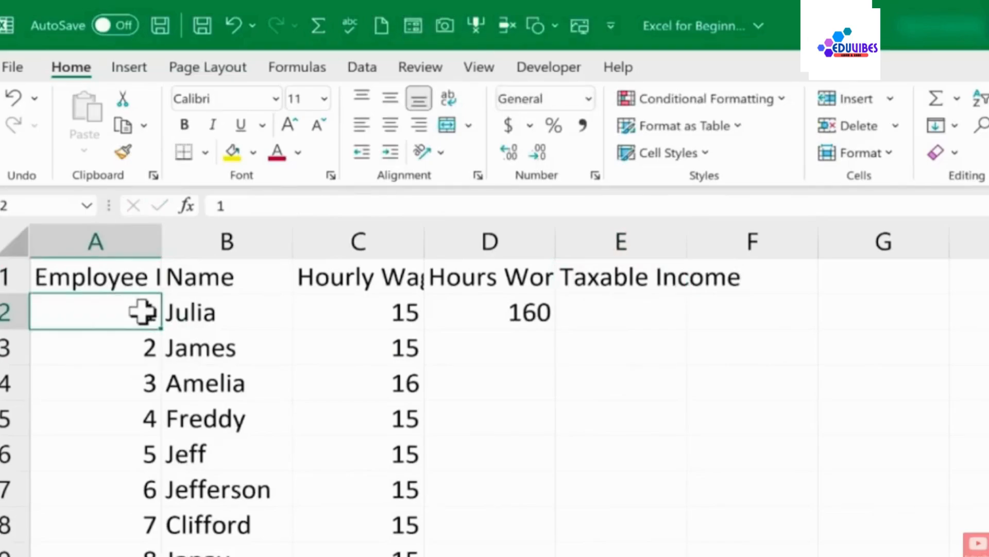
{"action": "left_click", "coordinate": [117, 281]}
{"action": "double_click", "coordinate": [117, 282]}
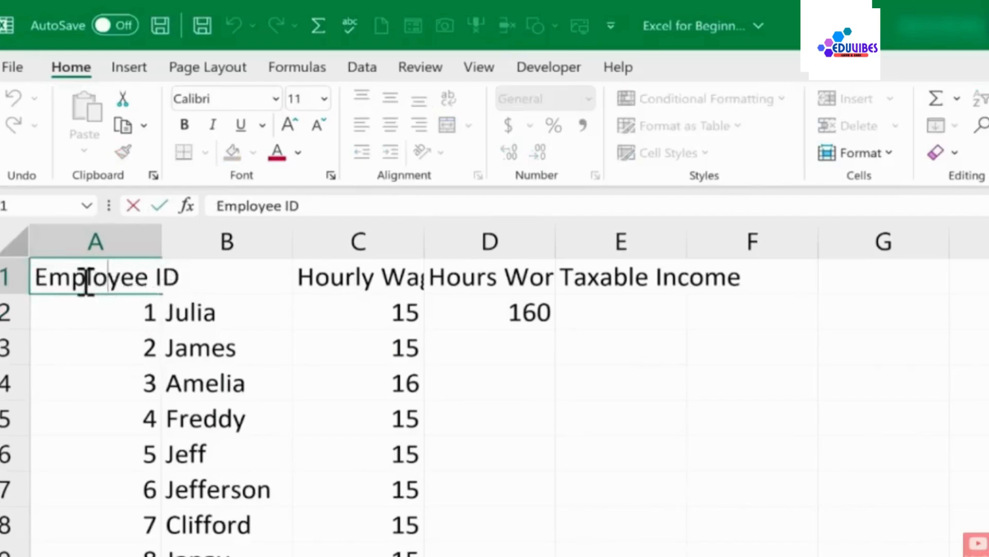
{"action": "left_click", "coordinate": [139, 340]}
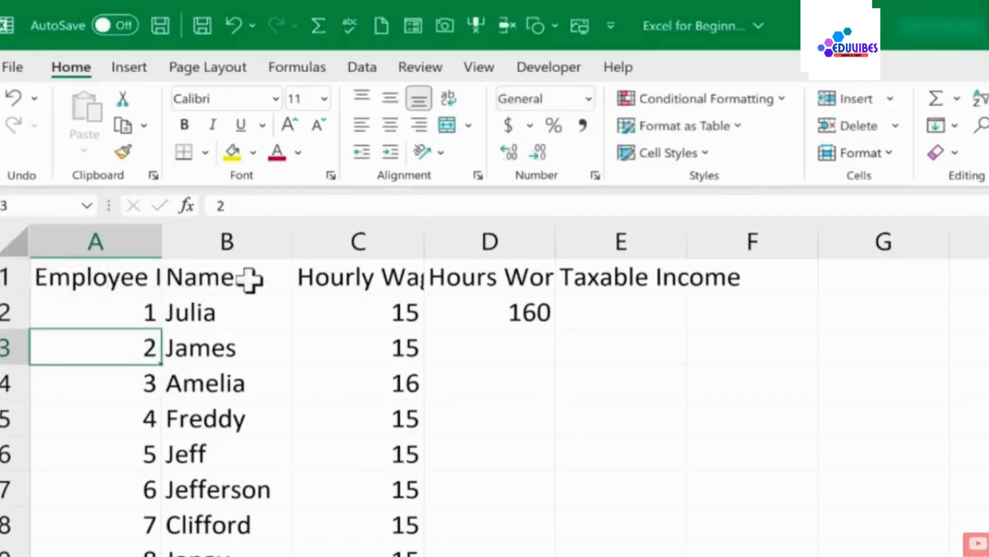
{"action": "key", "text": "Right"}
{"action": "key", "text": "Right"}
{"action": "double_click", "coordinate": [353, 273]}
{"action": "left_click", "coordinate": [389, 309]}
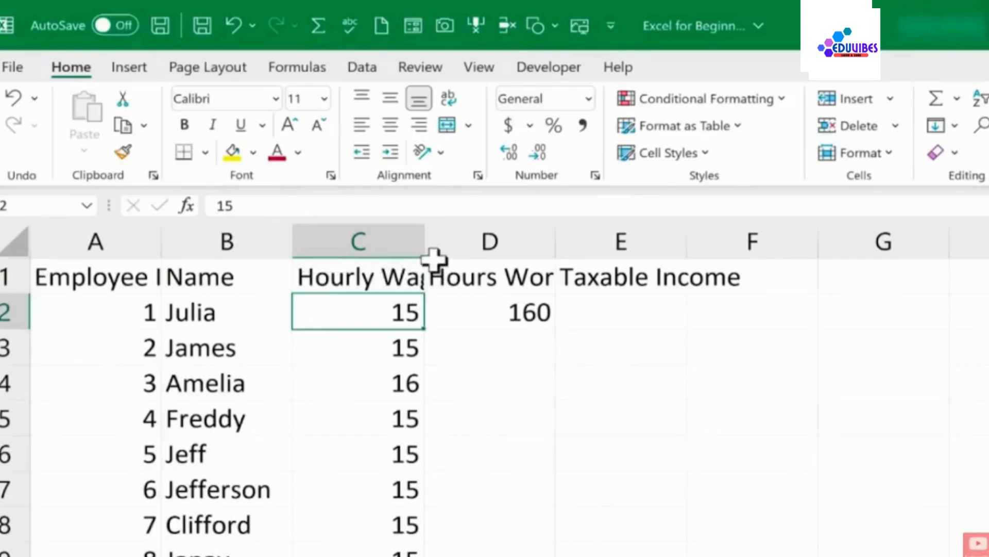
Widen column C, then autofit columns A through E to fit their contents
{"action": "left_click_drag", "start_coordinate": [425, 241], "coordinate": [468, 238]}
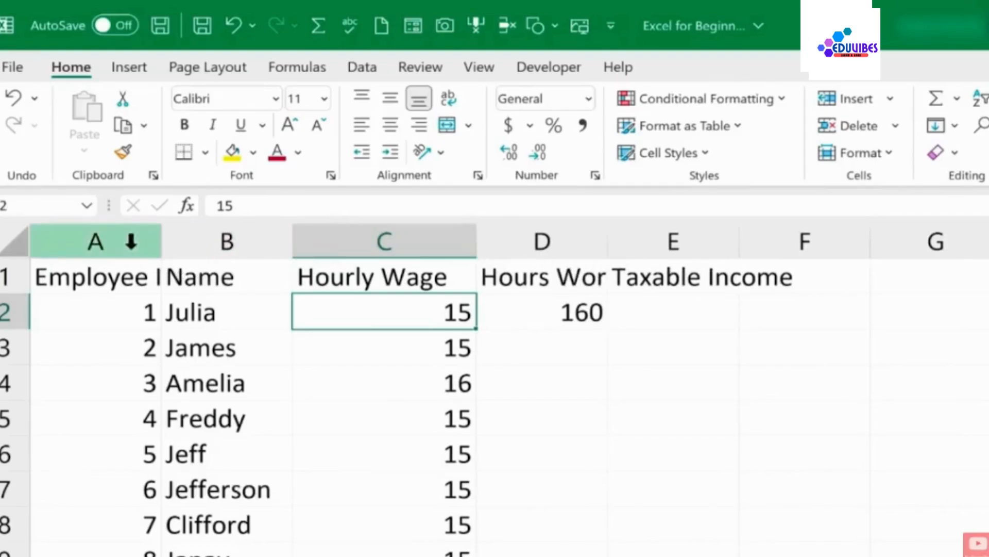
{"action": "left_click_drag", "start_coordinate": [118, 241], "coordinate": [693, 248]}
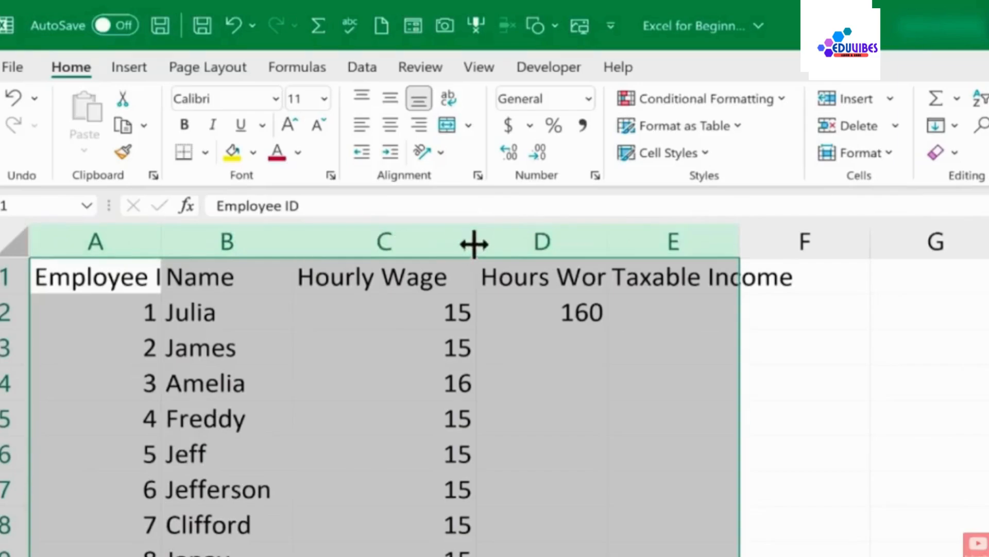
{"action": "double_click", "coordinate": [293, 242]}
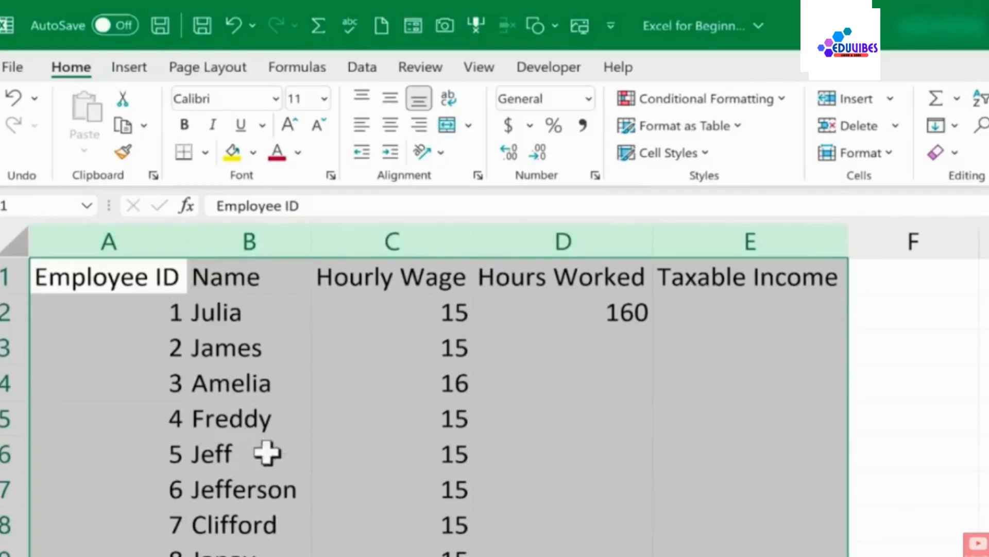
Use Replace All to replace every 15 on the sheet with 15.5
{"action": "left_click", "coordinate": [548, 365]}
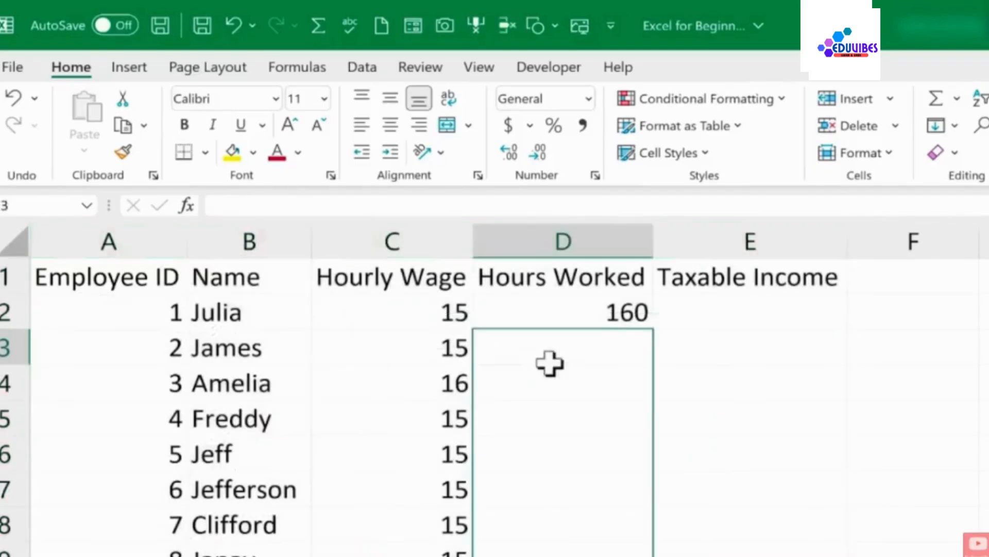
{"action": "left_click", "coordinate": [451, 422]}
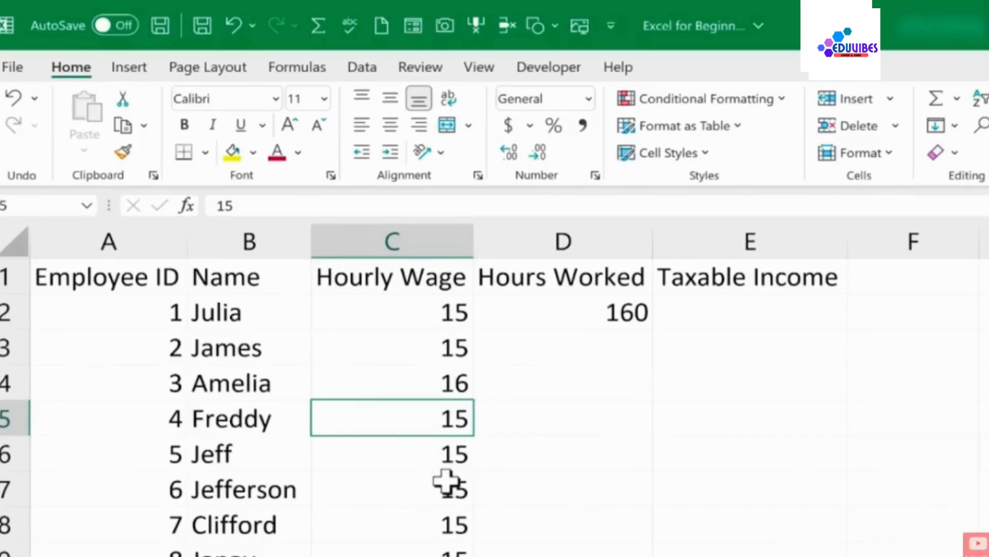
{"action": "scroll", "coordinate": [469, 418], "scroll_direction": "down", "scroll_amount": 4}
{"action": "left_click", "coordinate": [382, 357]}
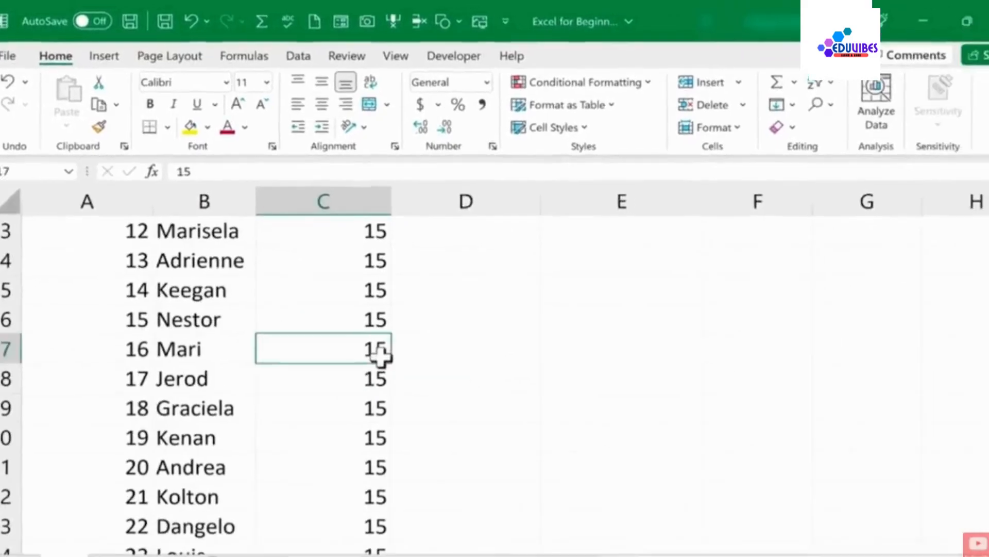
{"action": "scroll", "coordinate": [378, 346], "scroll_direction": "up", "scroll_amount": 4}
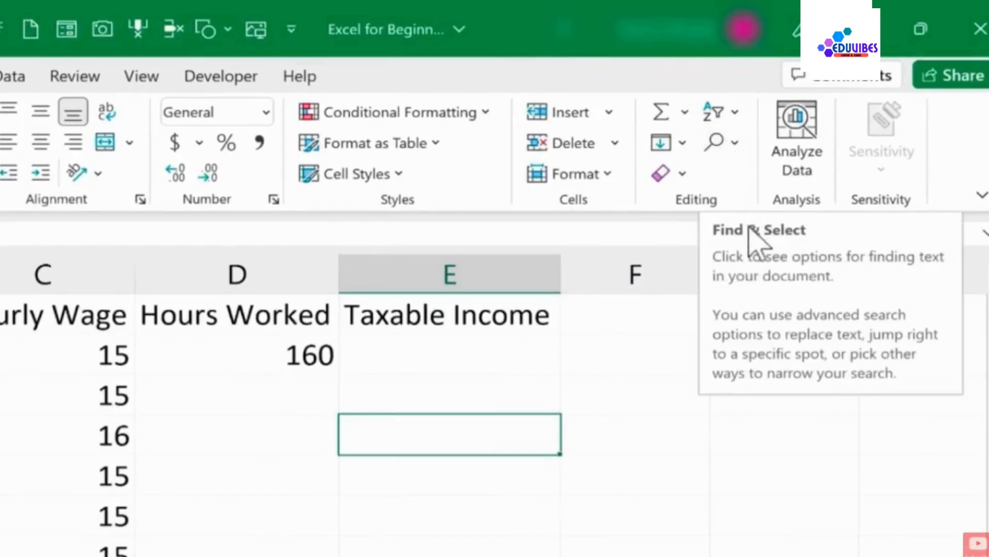
{"action": "left_click", "coordinate": [735, 142]}
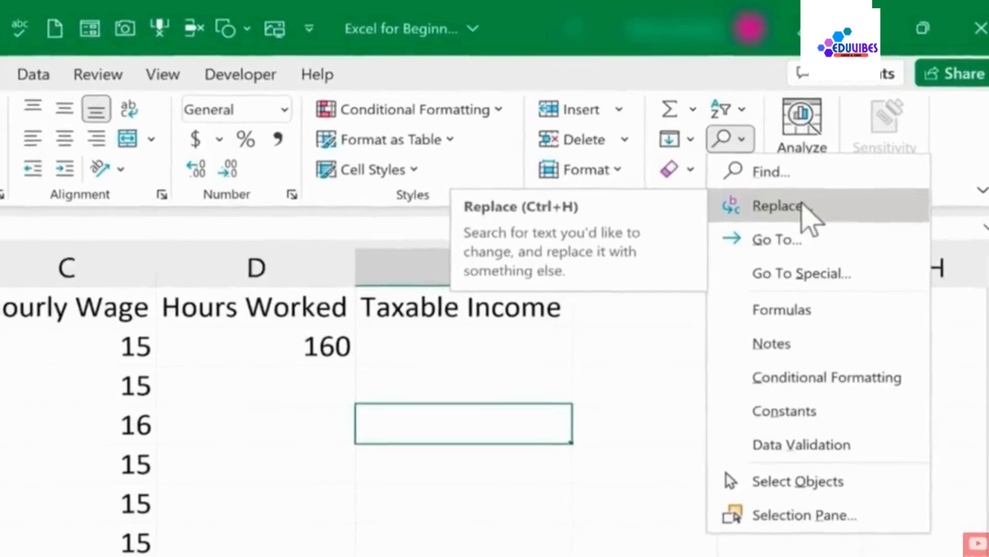
{"action": "left_click", "coordinate": [798, 212]}
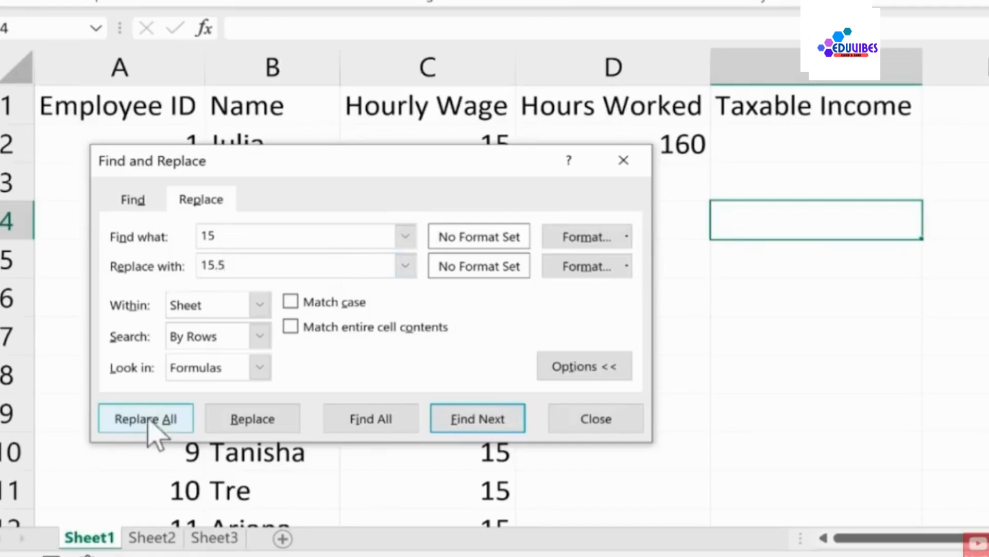
{"action": "left_click", "coordinate": [147, 419]}
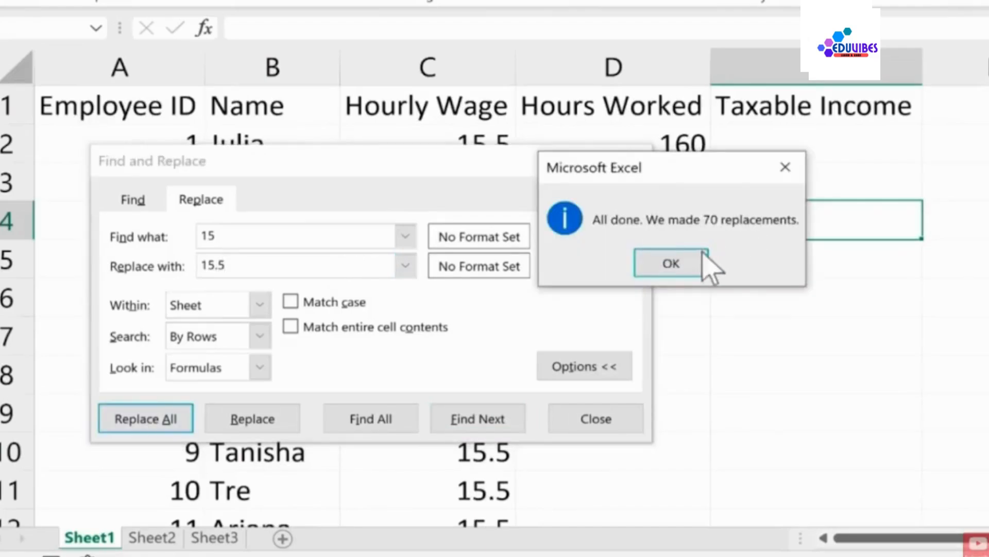
{"action": "left_click", "coordinate": [687, 264]}
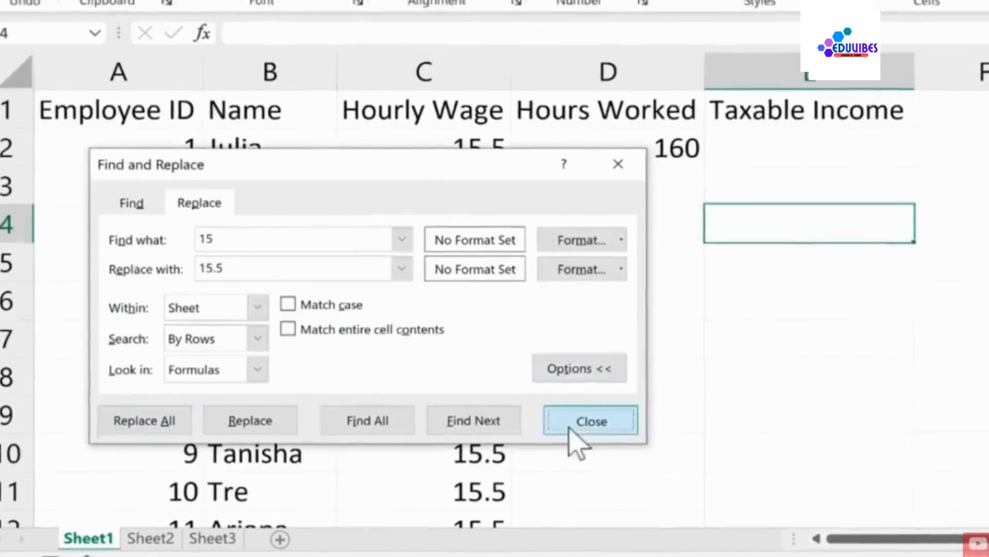
{"action": "left_click", "coordinate": [574, 423]}
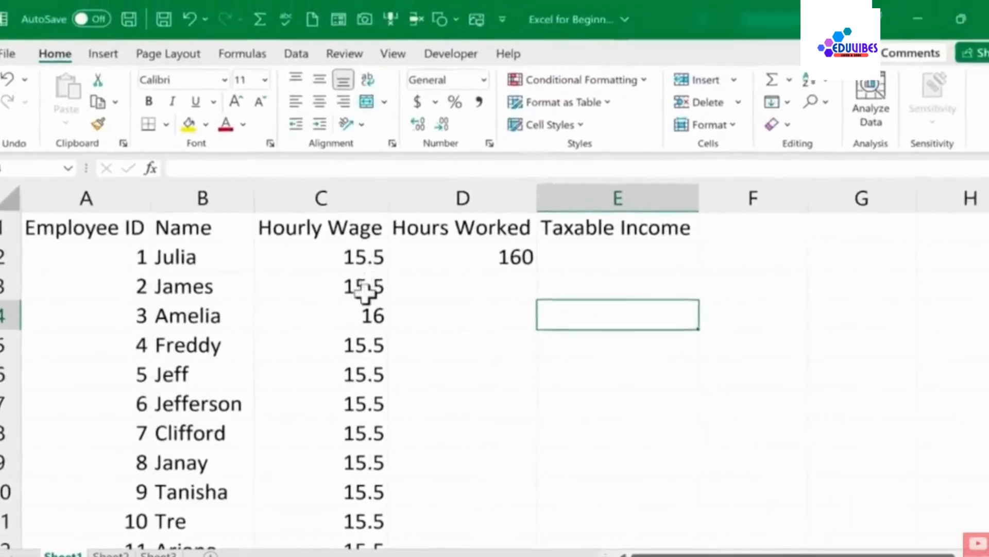
Set Nestor's employee ID in cell A16 to 15
{"action": "scroll", "coordinate": [364, 291], "scroll_direction": "down", "scroll_amount": 10}
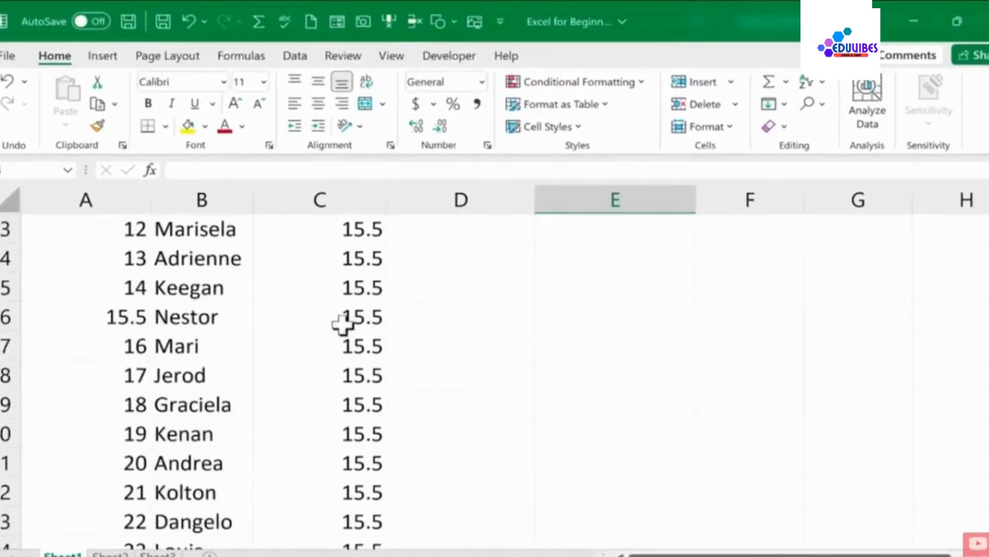
{"action": "scroll", "coordinate": [327, 358], "scroll_direction": "down", "scroll_amount": 3}
{"action": "scroll", "coordinate": [327, 358], "scroll_direction": "up", "scroll_amount": 8}
{"action": "scroll", "coordinate": [327, 358], "scroll_direction": "up", "scroll_amount": 2}
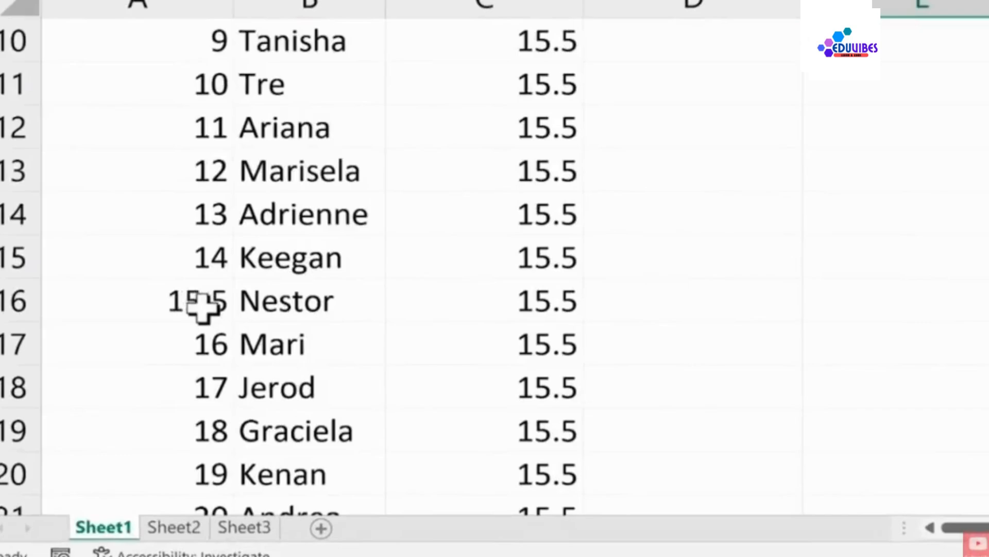
{"action": "left_click", "coordinate": [203, 308]}
{"action": "type", "text": "15"}
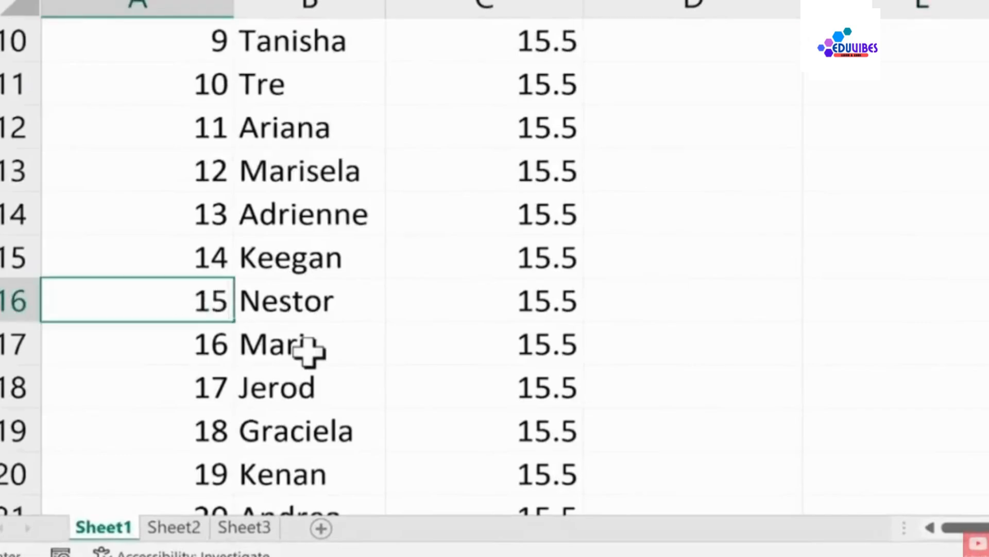
{"action": "key", "text": "Return"}
{"action": "scroll", "coordinate": [663, 347], "scroll_direction": "up", "scroll_amount": 3}
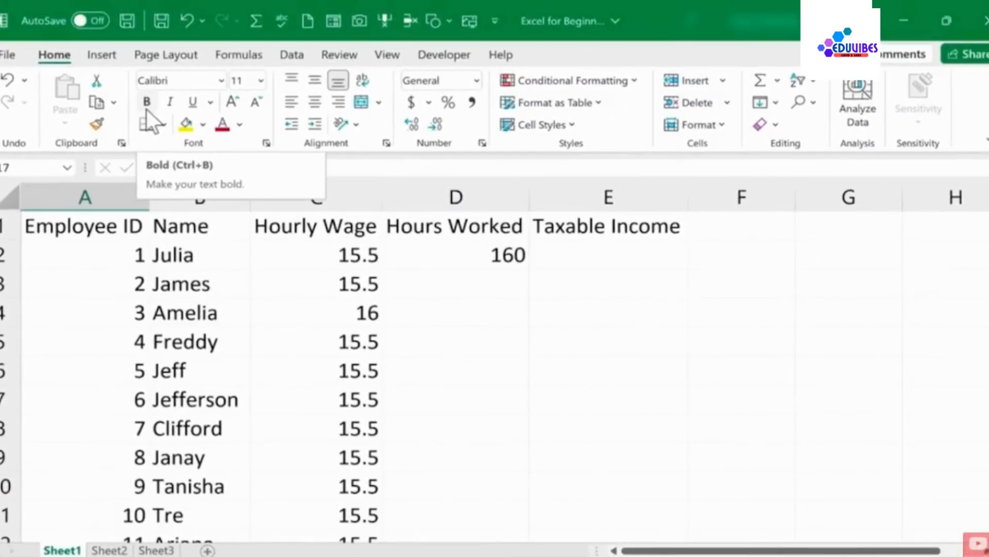
{"action": "left_click", "coordinate": [813, 102]}
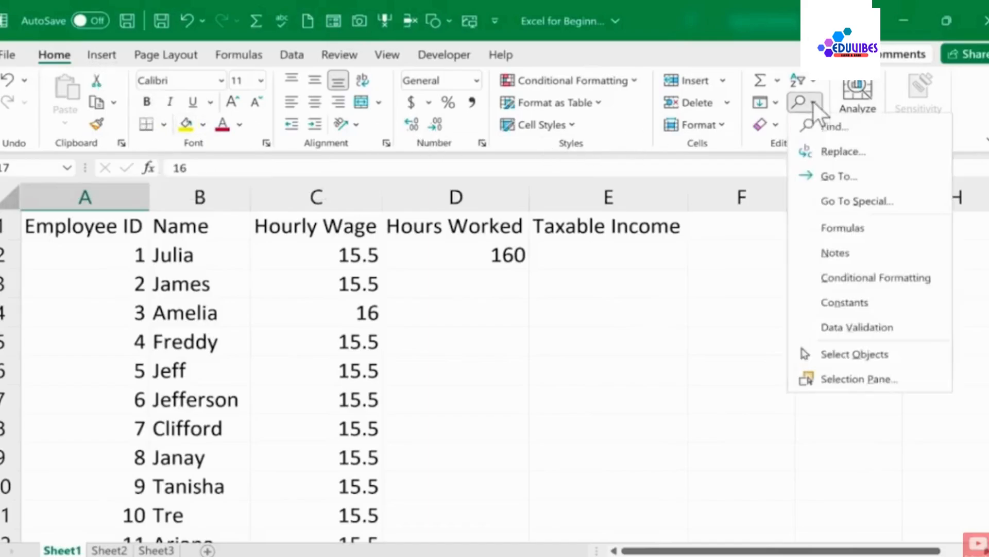
{"action": "left_click", "coordinate": [825, 153]}
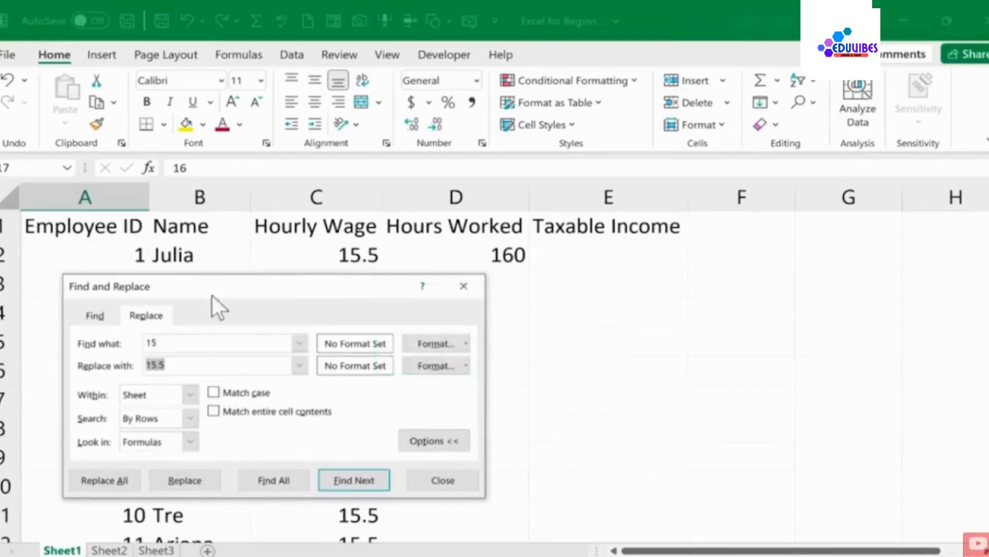
{"action": "left_click", "coordinate": [442, 480]}
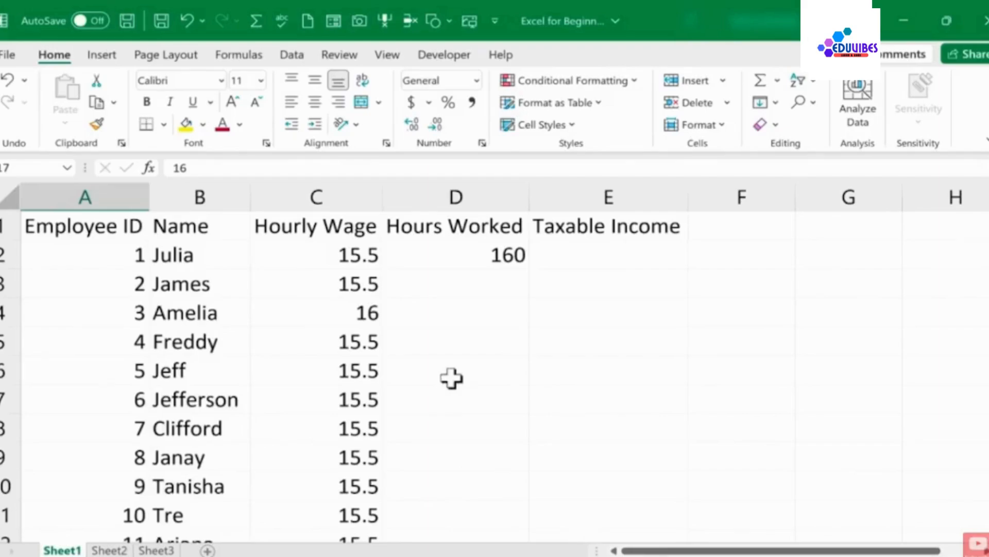
Add an AutoCorrect entry that replaces t4tas with Technology for Teachers and Students
{"action": "left_click", "coordinate": [7, 54]}
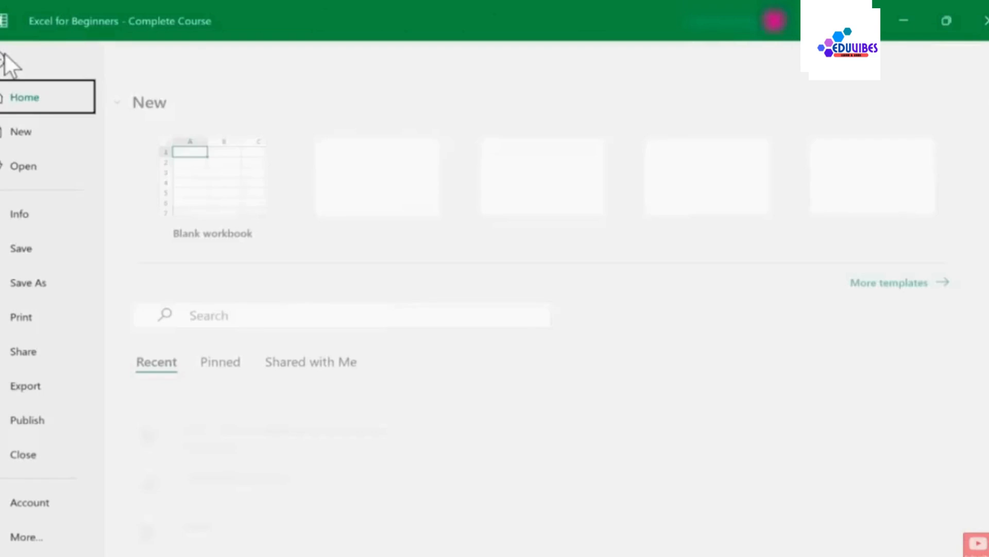
{"action": "left_click", "coordinate": [34, 539]}
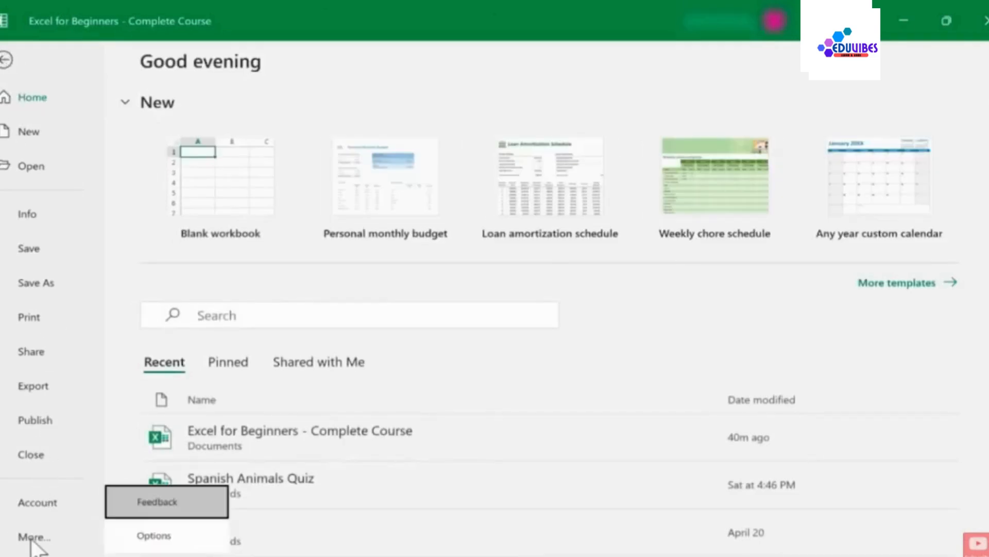
{"action": "left_click", "coordinate": [160, 537]}
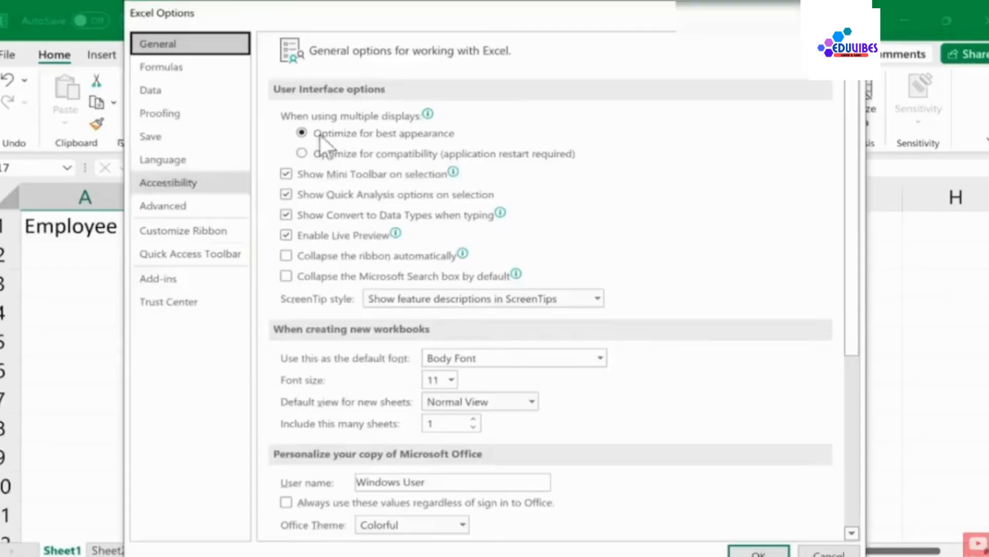
{"action": "left_click", "coordinate": [168, 109]}
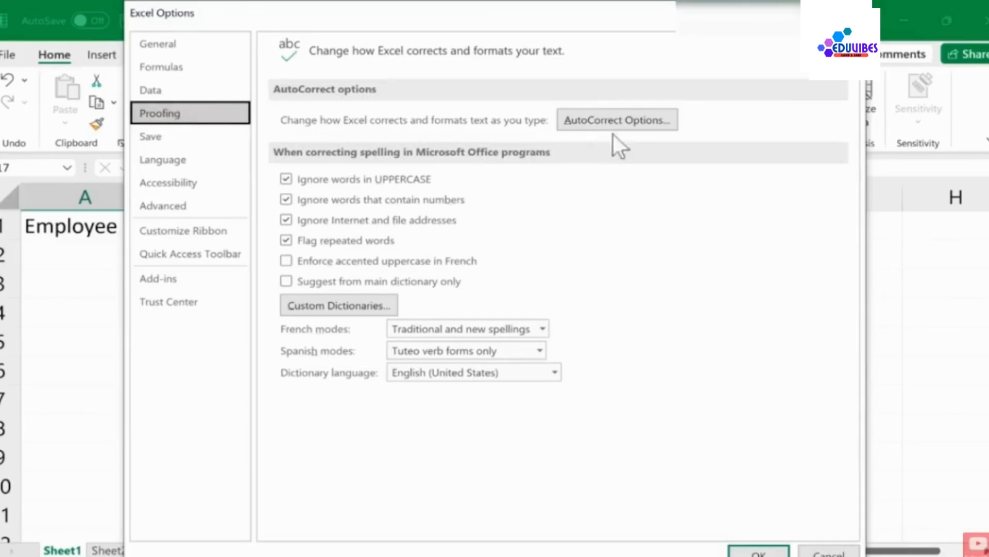
{"action": "left_click", "coordinate": [649, 124]}
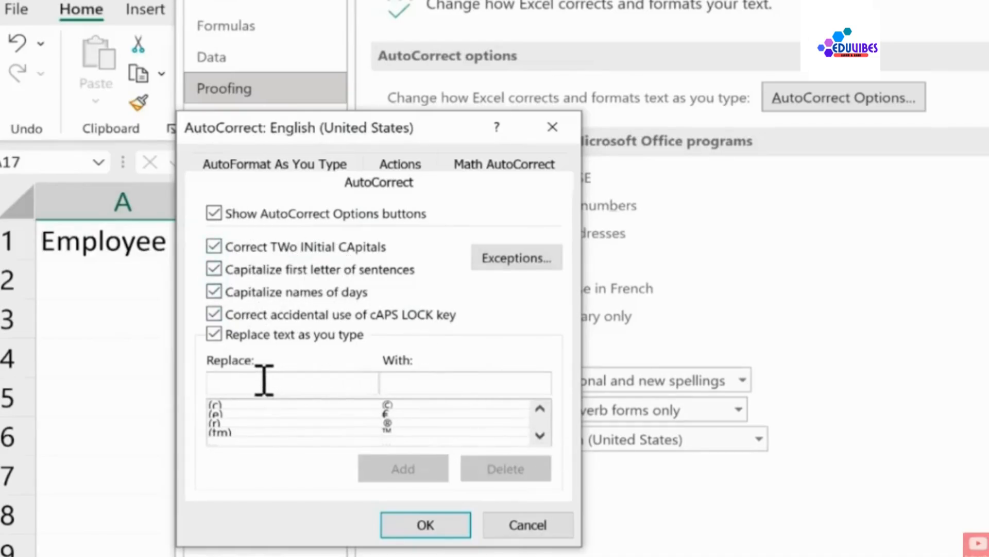
{"action": "left_click", "coordinate": [441, 382]}
{"action": "left_click", "coordinate": [541, 436]}
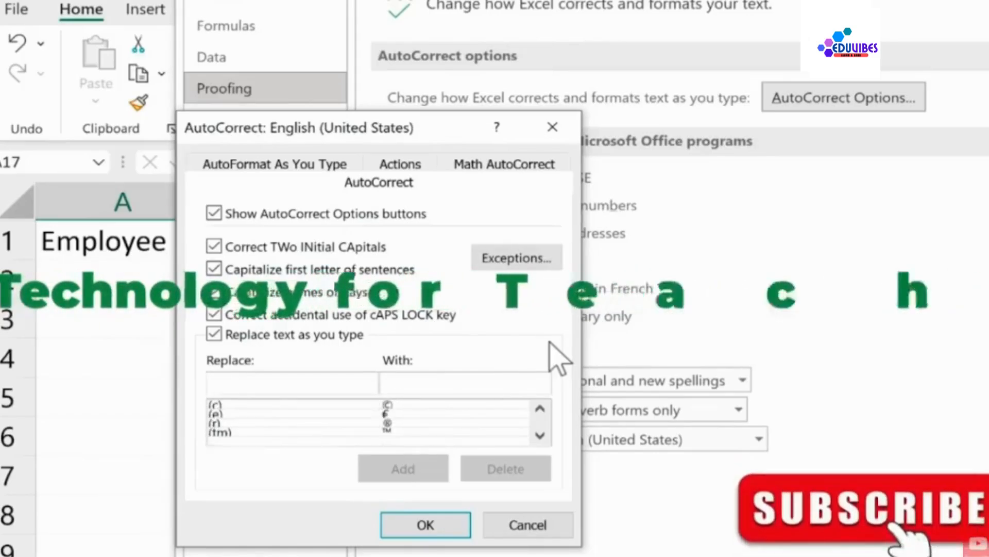
{"action": "type", "text": "t4tas"}
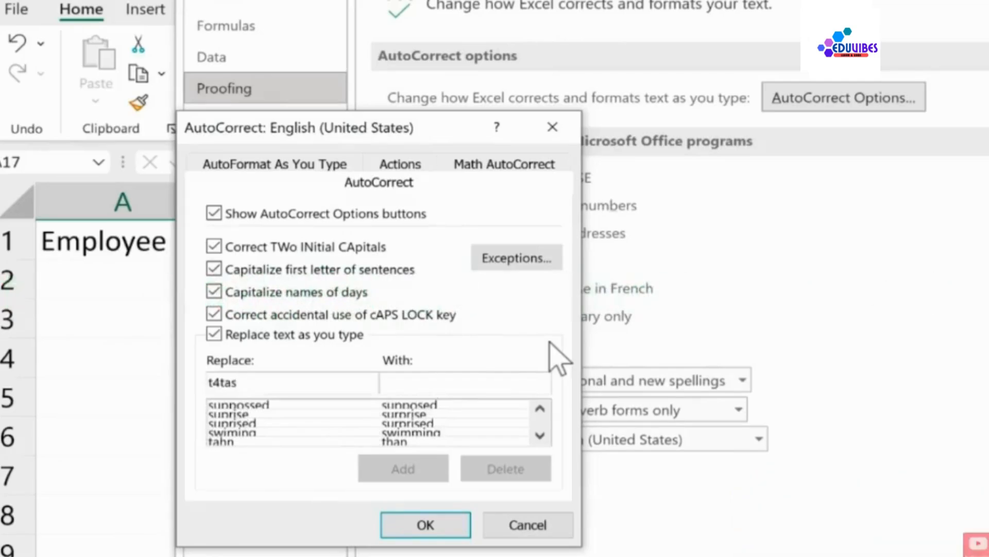
{"action": "key", "text": "Tab"}
{"action": "type", "text": "Te"}
{"action": "type", "text": "chnology for Teachers and Students"}
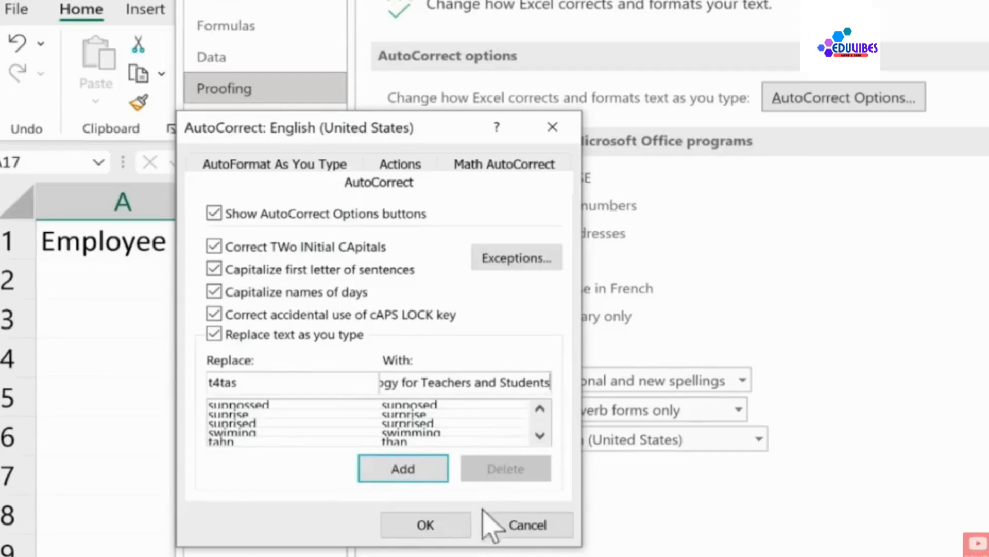
{"action": "left_click", "coordinate": [422, 469]}
{"action": "left_click", "coordinate": [433, 527]}
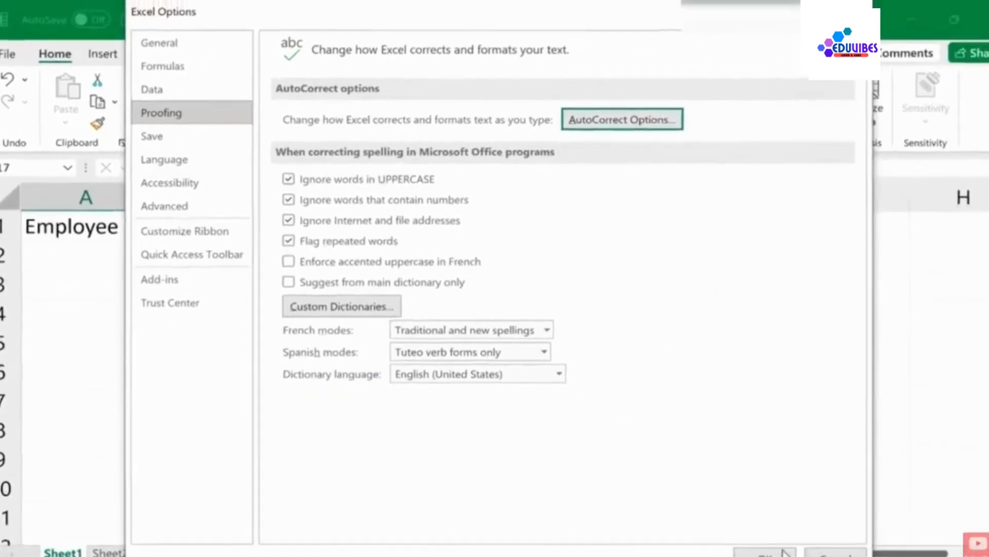
{"action": "left_click", "coordinate": [757, 549]}
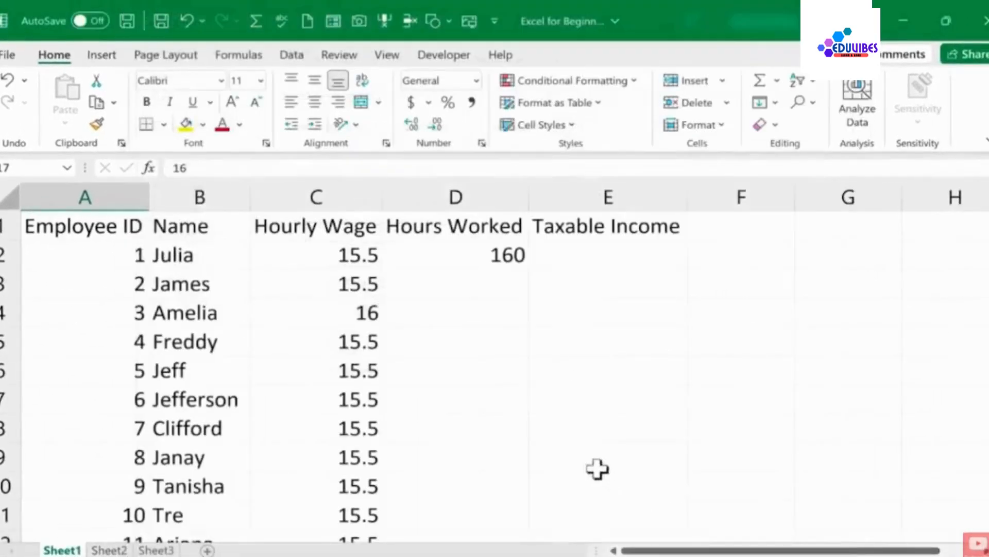
Test the AutoCorrect entry by entering t4tas in cell E3, then undo the entry
{"action": "left_click", "coordinate": [576, 289]}
{"action": "type", "text": "t4ta"}
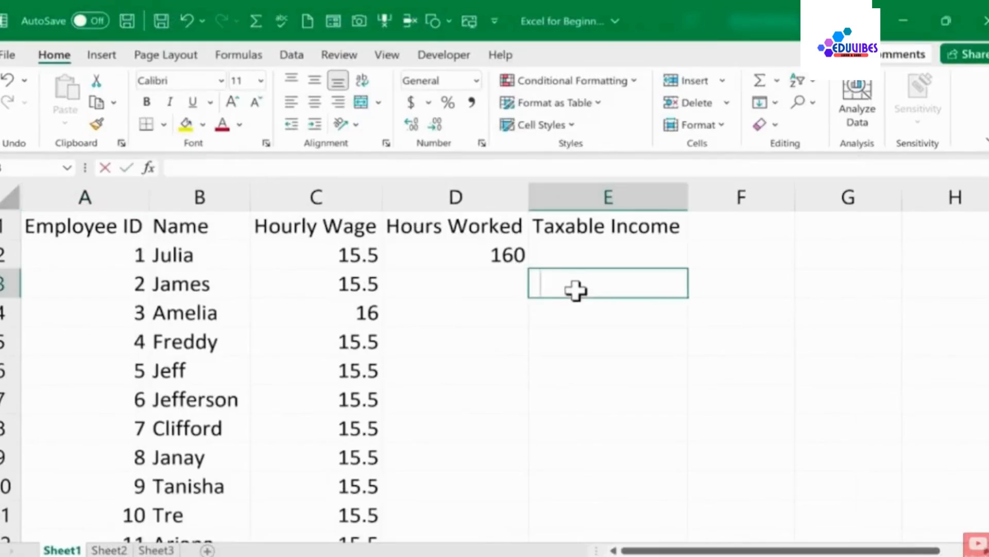
{"action": "type", "text": "s"}
{"action": "key", "text": "Return"}
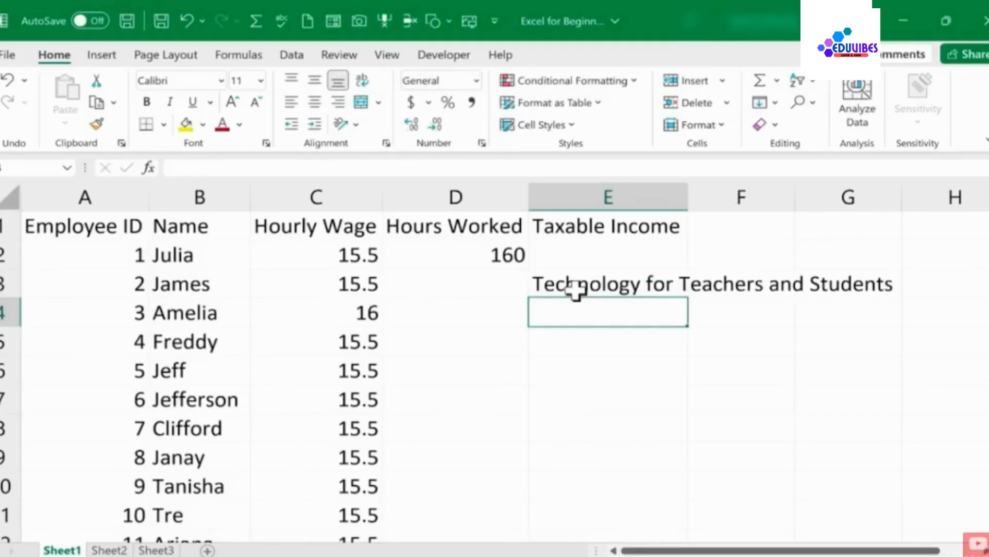
{"action": "key", "text": "ctrl+z"}
{"action": "left_click", "coordinate": [707, 380]}
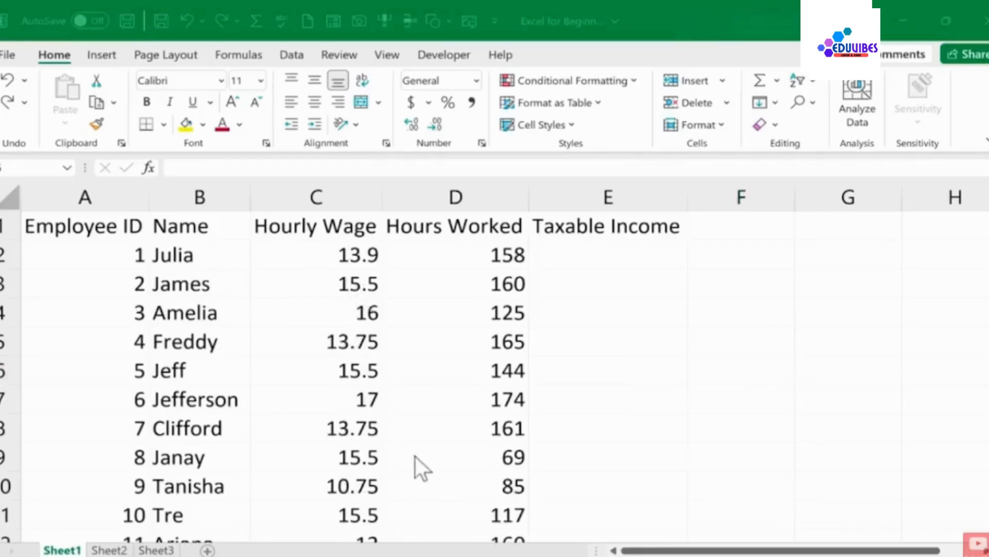
{"action": "scroll", "coordinate": [517, 320], "scroll_direction": "down", "scroll_amount": 7}
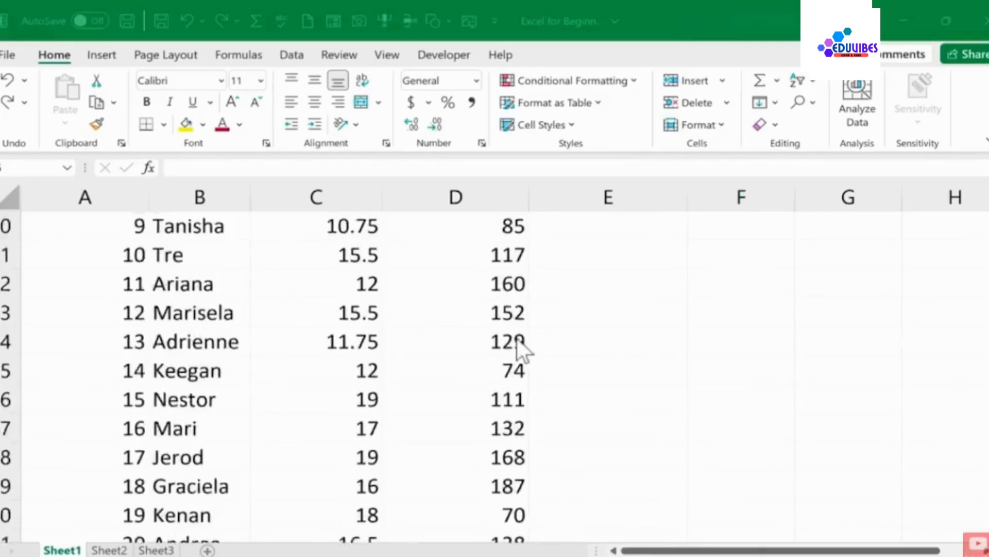
{"action": "scroll", "coordinate": [490, 341], "scroll_direction": "up", "scroll_amount": 7}
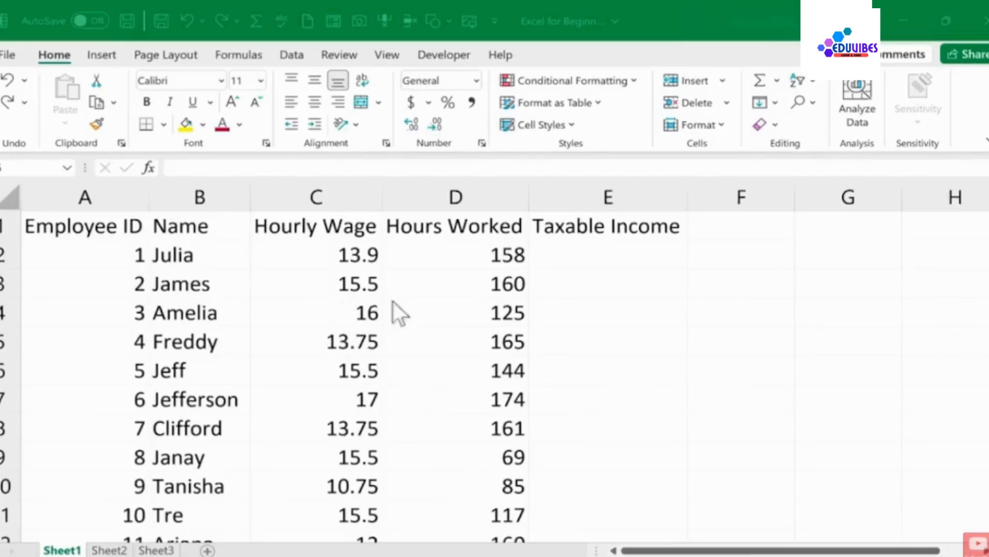
Copy Amelia's hourly wage from C4 and paste it into E6, then undo the paste
{"action": "left_click", "coordinate": [340, 312]}
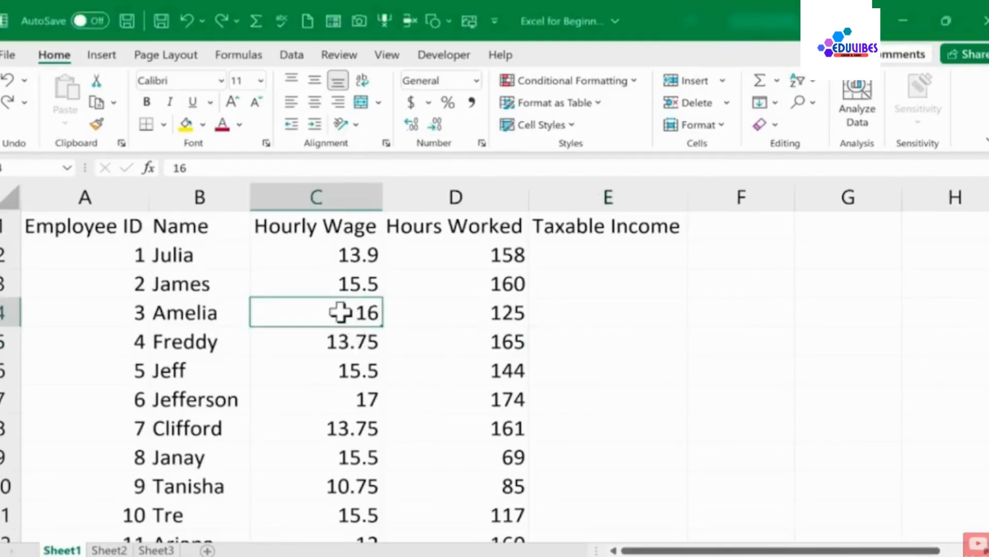
{"action": "key", "text": "ctrl+c"}
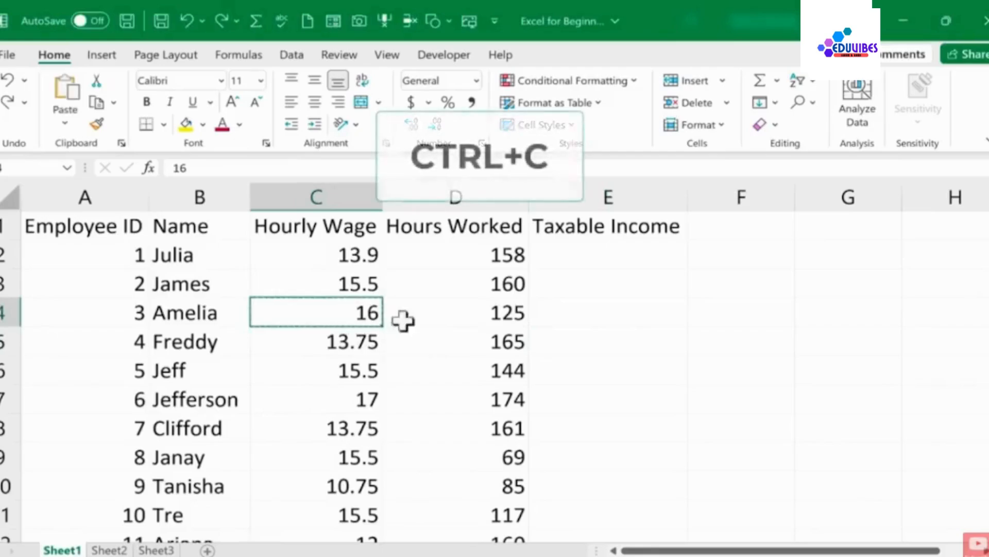
{"action": "left_click", "coordinate": [572, 376]}
{"action": "key", "text": "ctrl+v"}
{"action": "key", "text": "ctrl+z"}
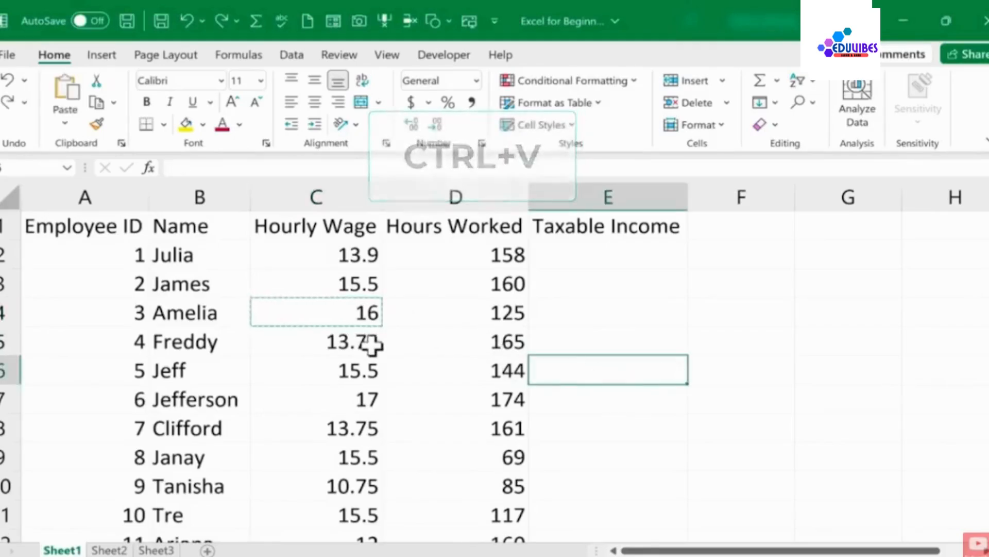
Cut Freddy's hourly wage from C5 and paste it into E7, then undo the paste and clear the cut selection
{"action": "left_click", "coordinate": [362, 346]}
{"action": "key", "text": "ctrl+x"}
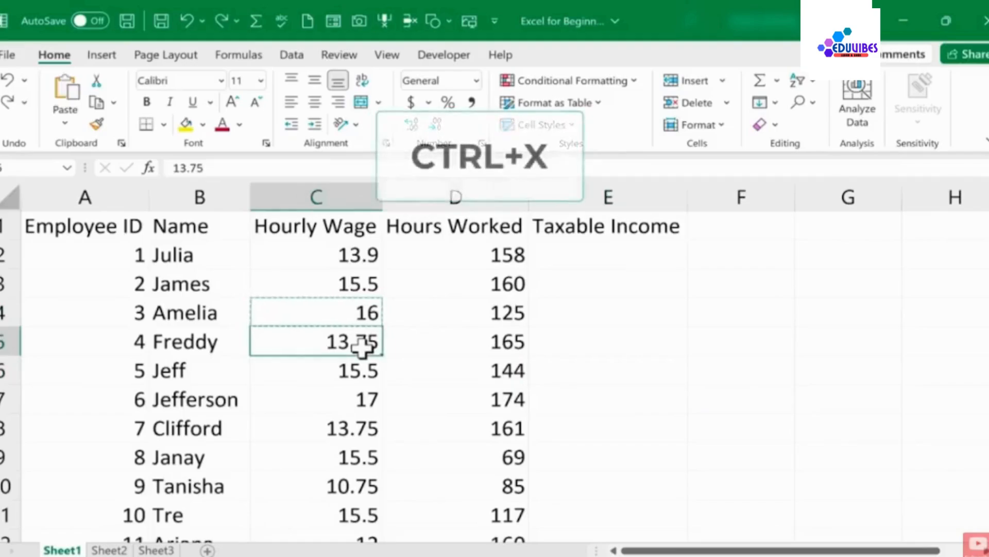
{"action": "left_click", "coordinate": [632, 394]}
{"action": "key", "text": "ctrl+v"}
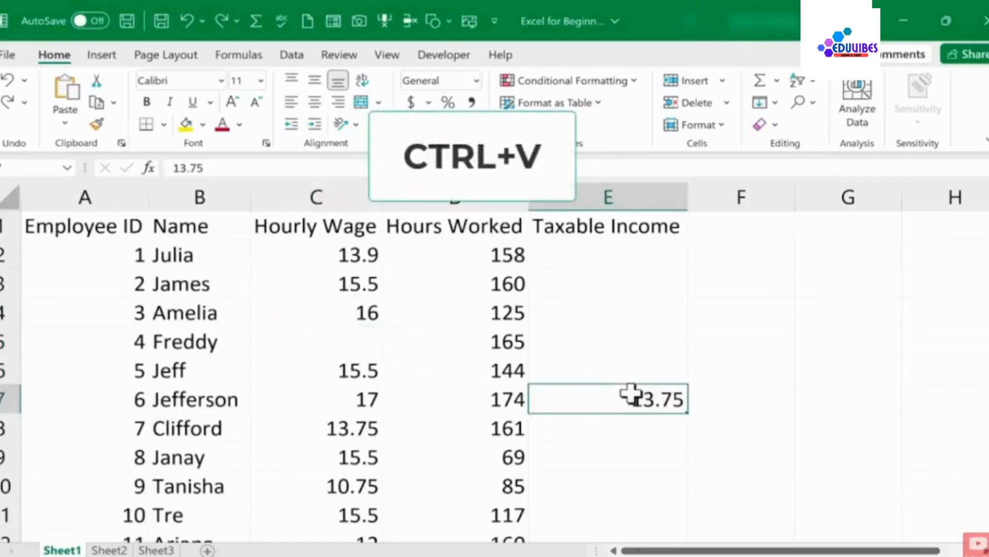
{"action": "key", "text": "ctrl+z"}
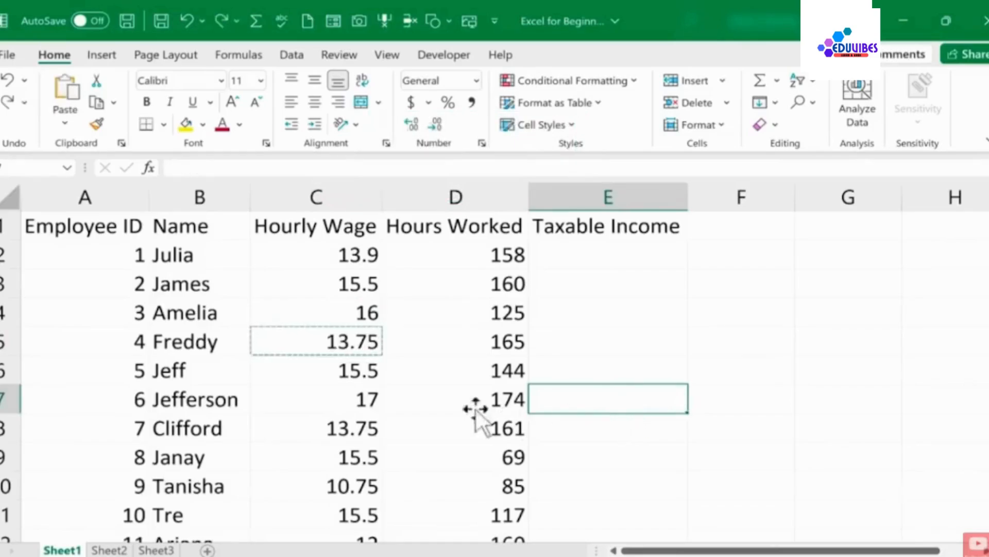
{"action": "key", "text": "Escape"}
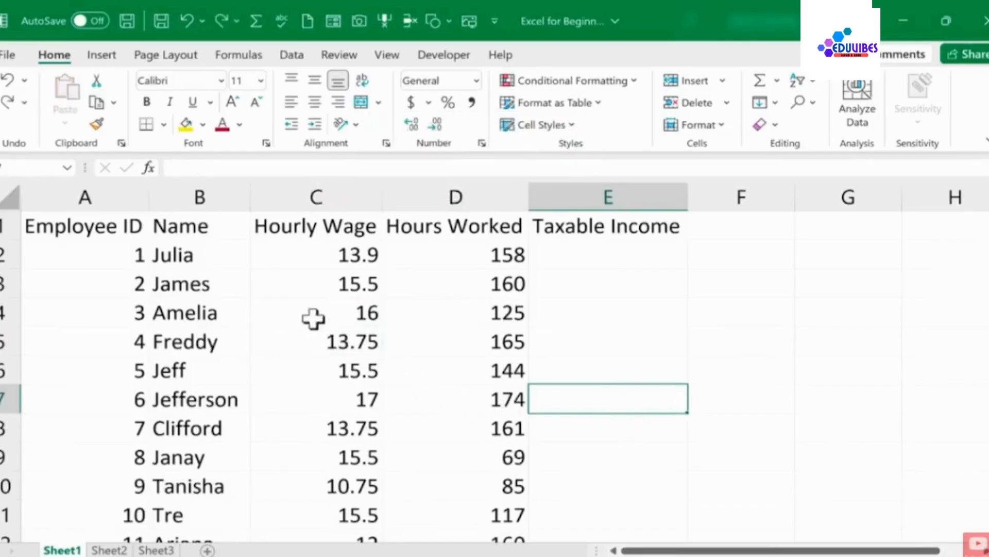
Move James's hourly wage cell C3 to F3 by dragging its border, then undo the move
{"action": "left_click", "coordinate": [620, 350]}
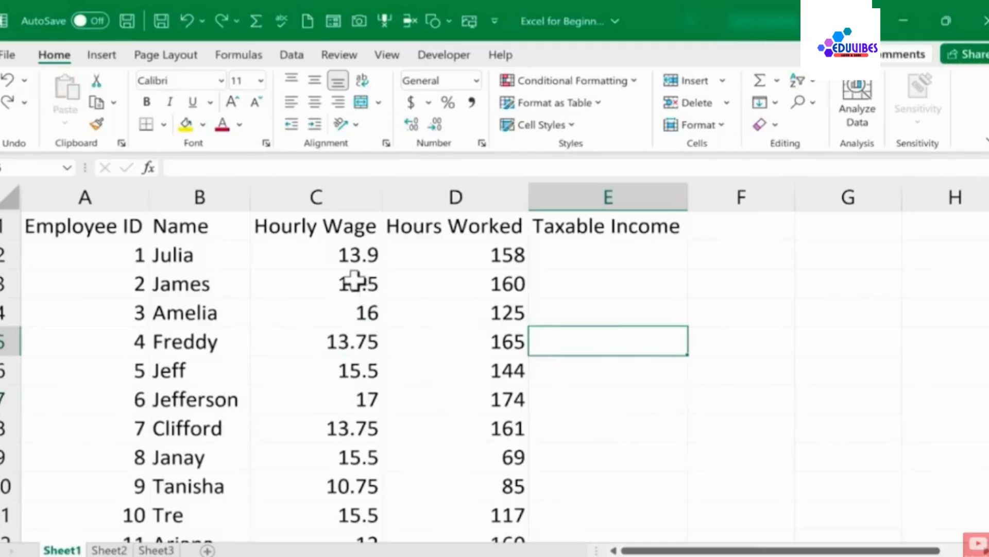
{"action": "left_click", "coordinate": [339, 283]}
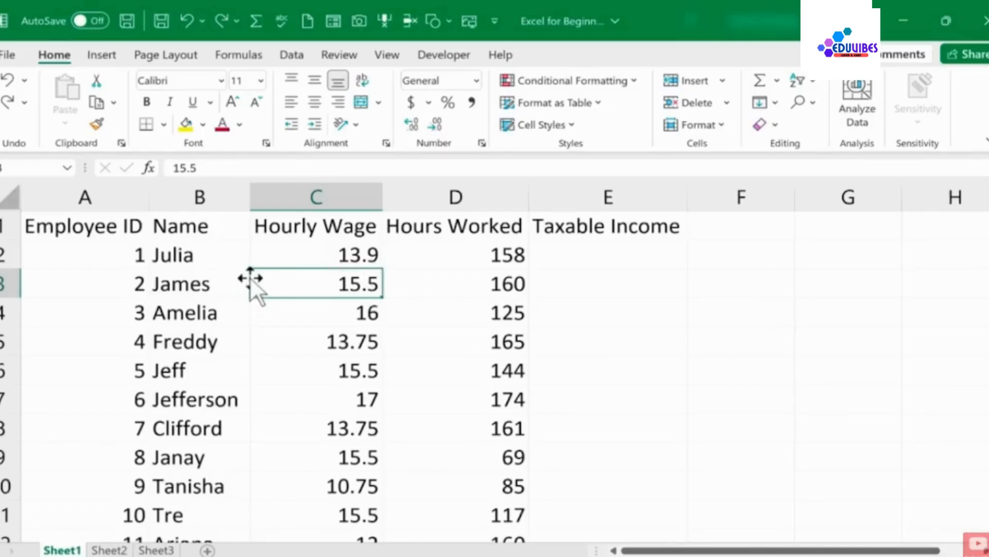
{"action": "left_click_drag", "start_coordinate": [250, 278], "coordinate": [757, 287]}
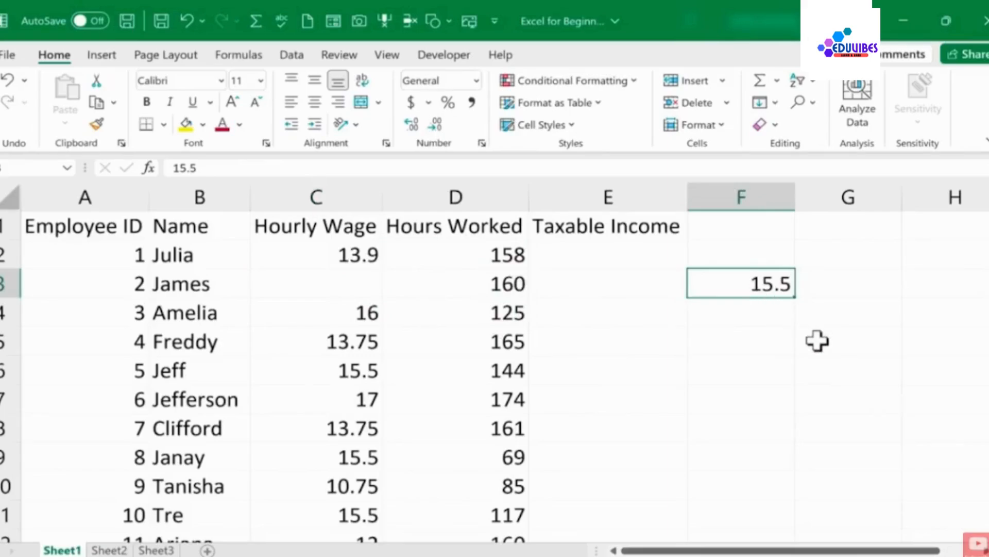
{"action": "key", "text": "ctrl+z"}
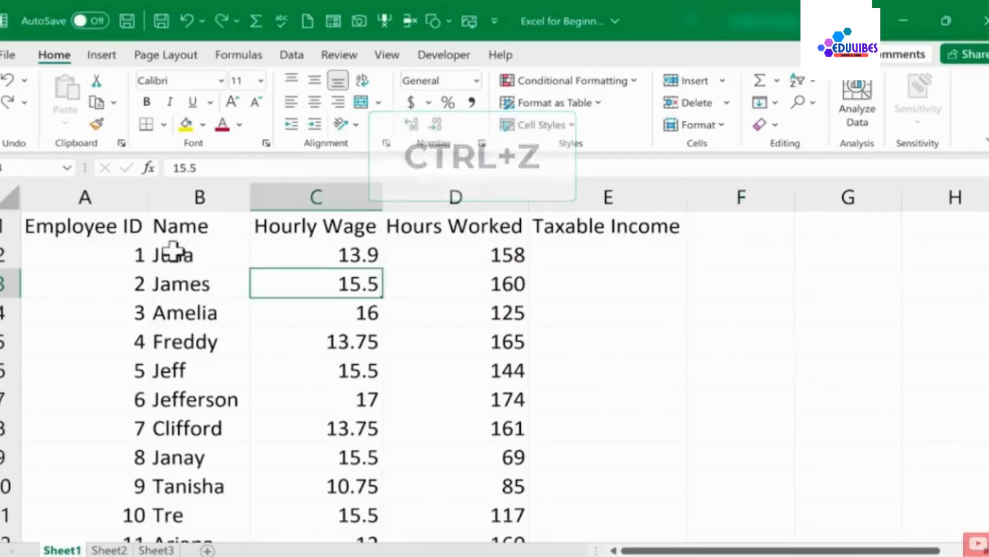
Move the range A2:D9 with the first eight employees to N2:Q9, then undo the move
{"action": "left_click_drag", "start_coordinate": [132, 253], "coordinate": [517, 454]}
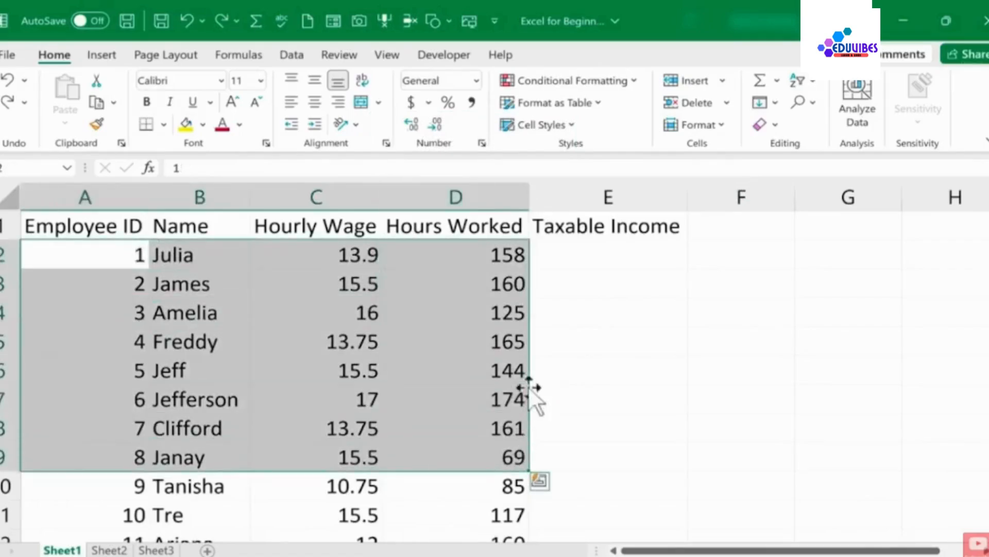
{"action": "left_click_drag", "start_coordinate": [530, 391], "coordinate": [574, 392]}
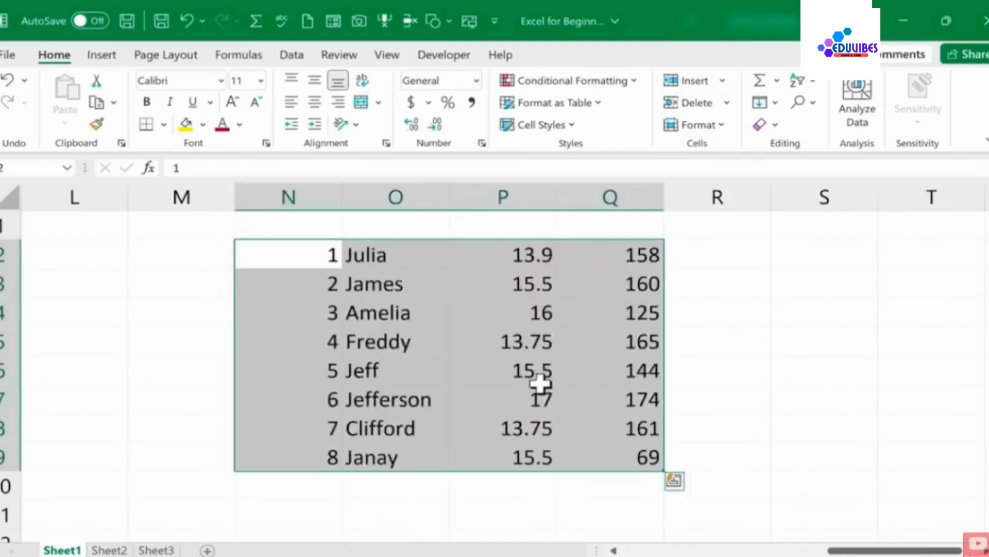
{"action": "left_click_drag", "start_coordinate": [894, 550], "coordinate": [369, 541]}
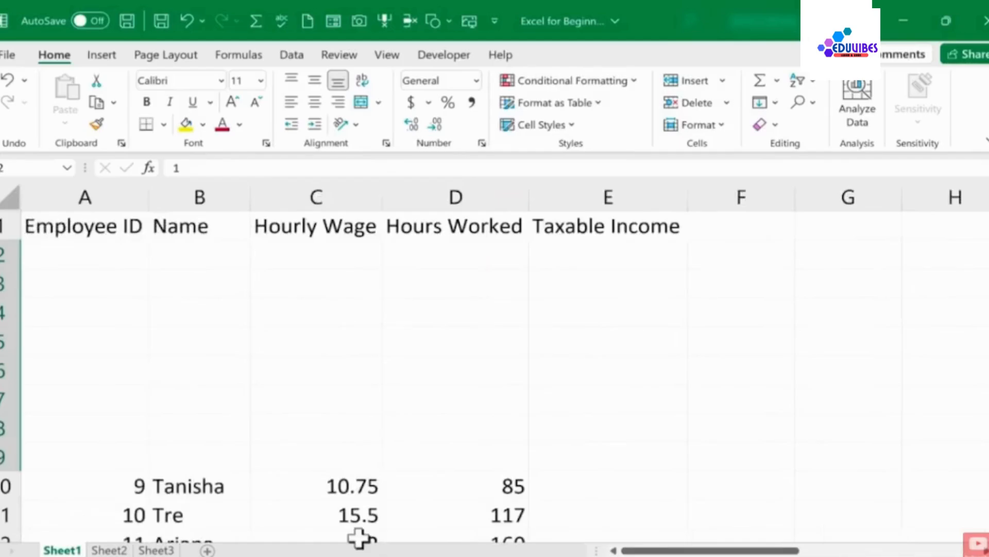
{"action": "key", "text": "ctrl+z"}
{"action": "left_click", "coordinate": [704, 439]}
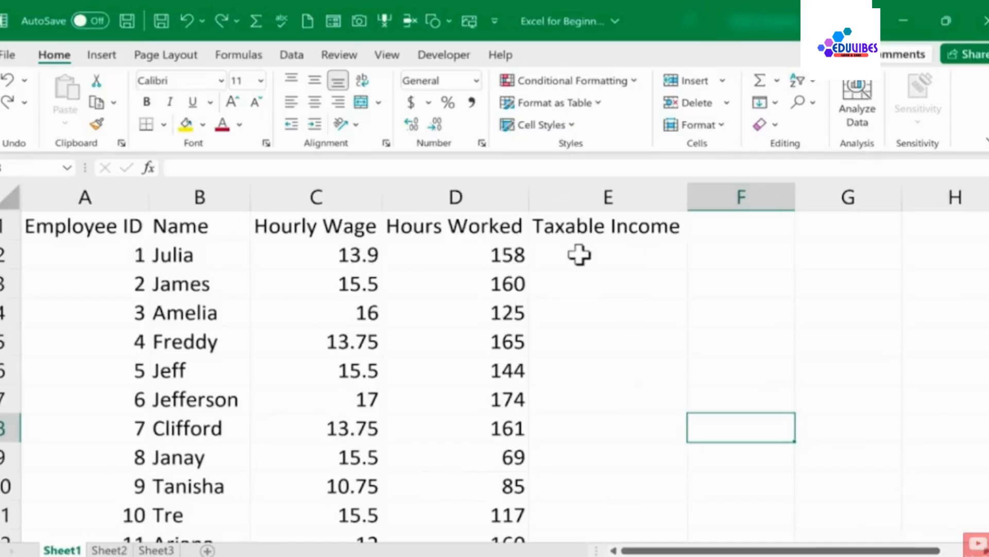
{"action": "left_click", "coordinate": [347, 259]}
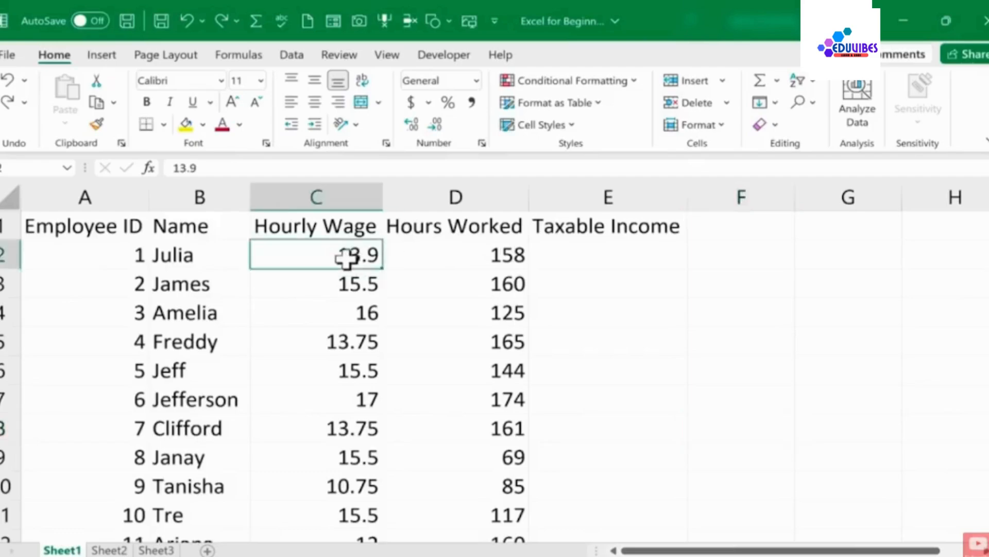
{"action": "left_click", "coordinate": [482, 256]}
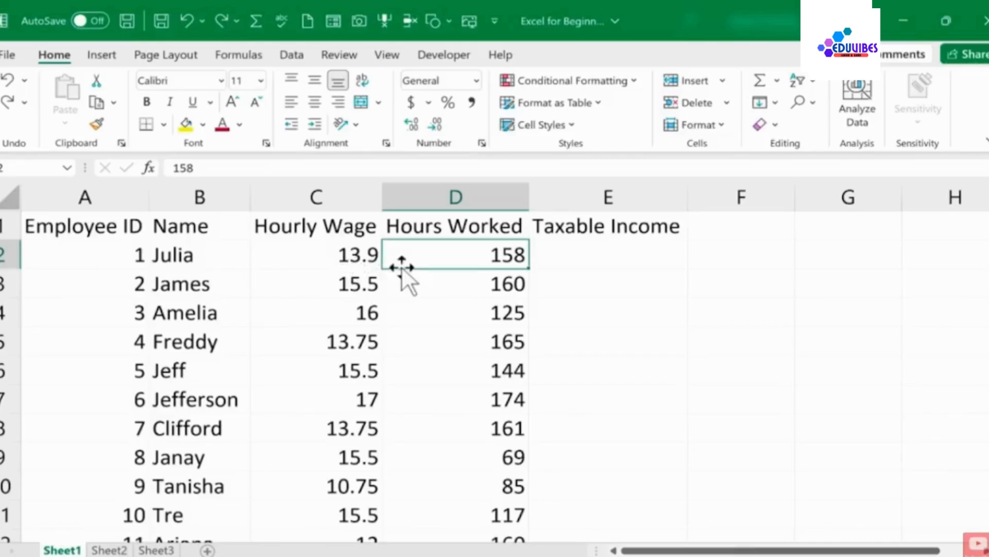
{"action": "left_click", "coordinate": [593, 248]}
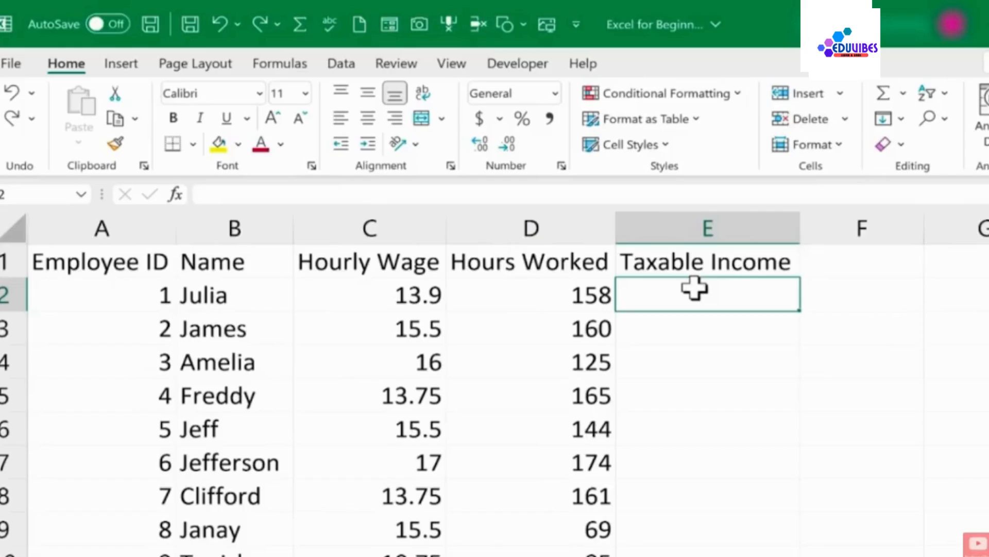
{"action": "type", "text": "="}
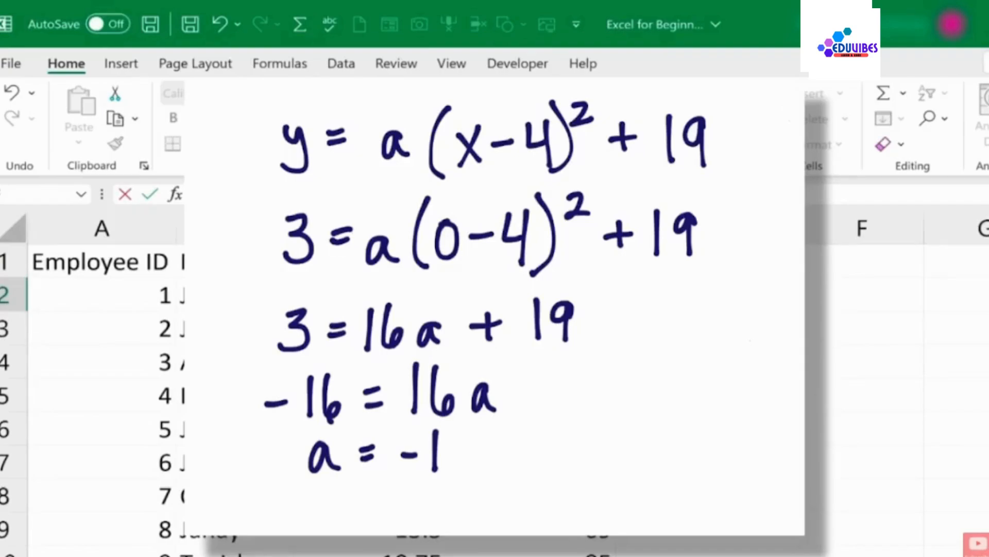
{"action": "key", "text": "BackSpace"}
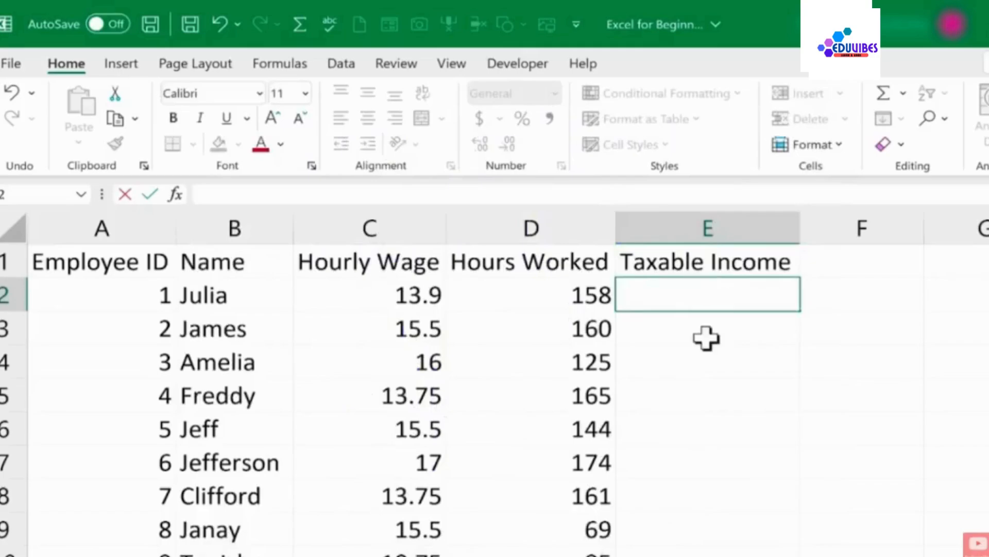
Enter the formula =13.9*158 in E2 to compute Julia's taxable income from typed numbers
{"action": "double_click", "coordinate": [707, 338]}
{"action": "left_click", "coordinate": [663, 293]}
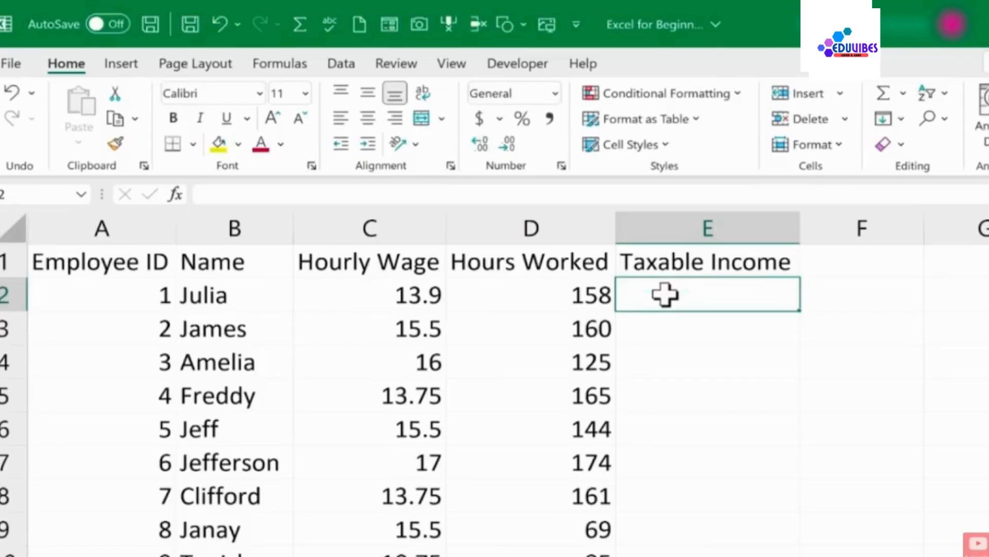
{"action": "type", "text": "="}
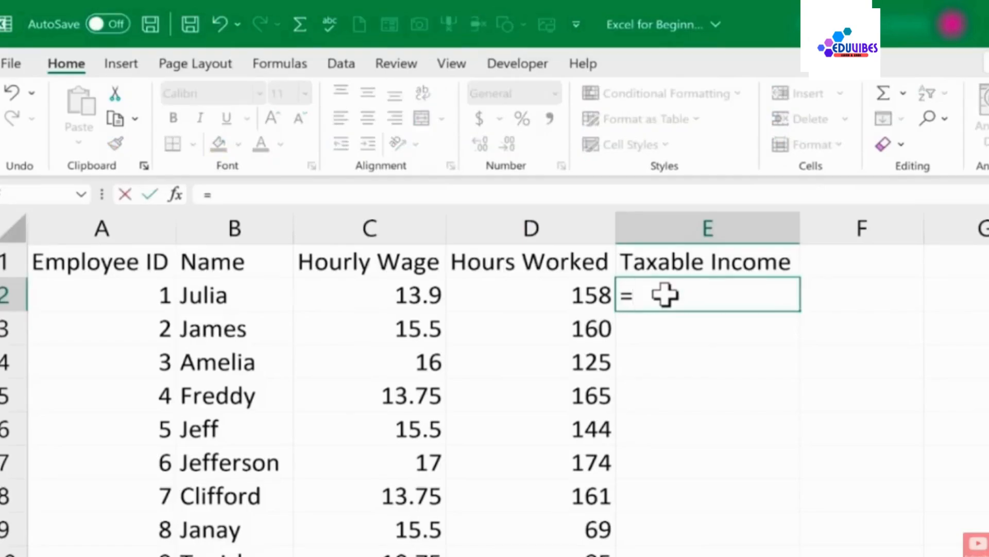
{"action": "type", "text": "13.9"}
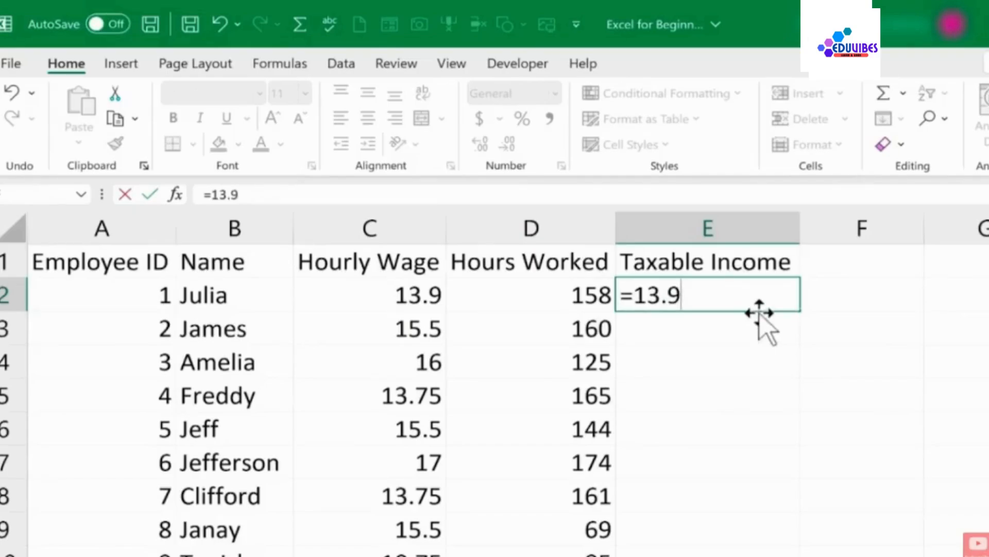
{"action": "type", "text": "*158"}
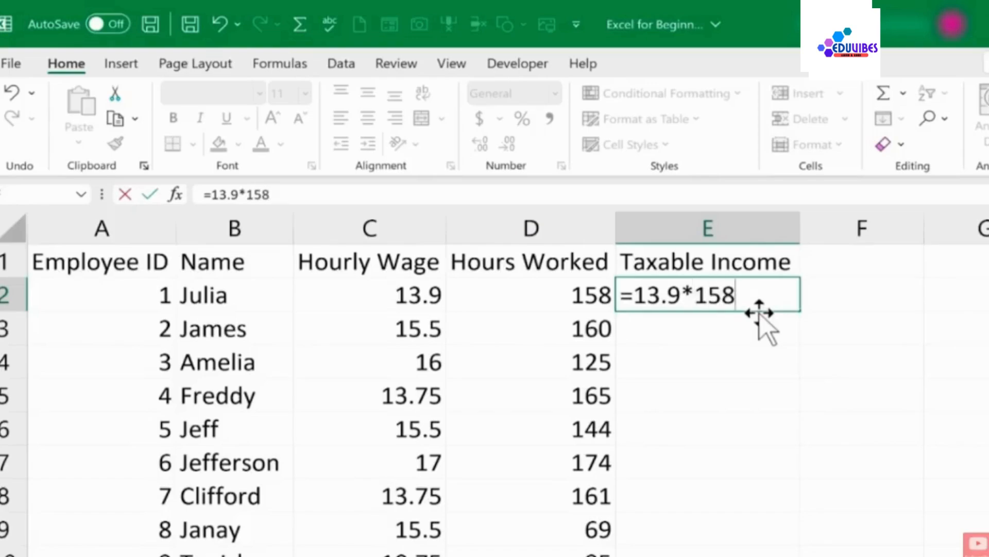
{"action": "key", "text": "Return"}
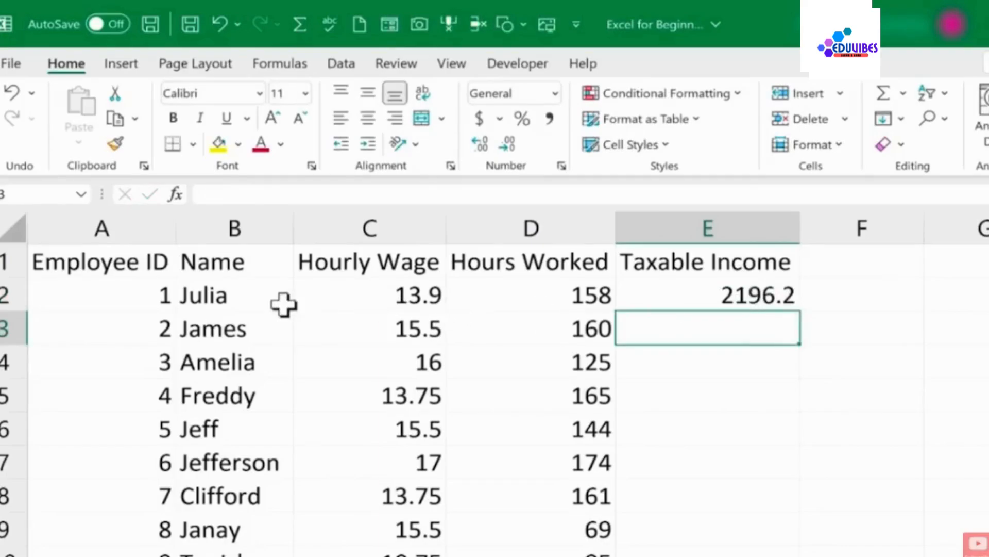
Clear the typed-number formula from E2
{"action": "left_click", "coordinate": [783, 303]}
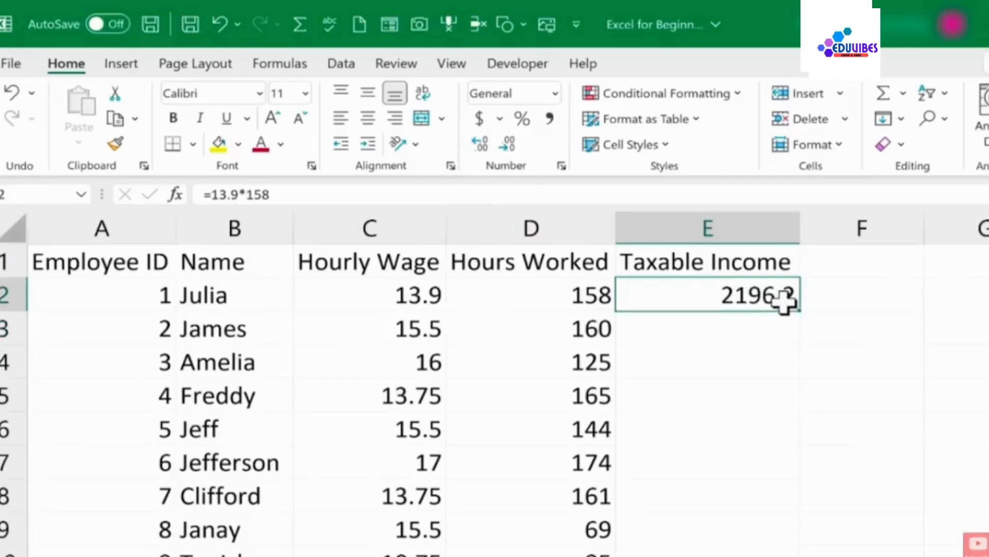
{"action": "double_click", "coordinate": [784, 303]}
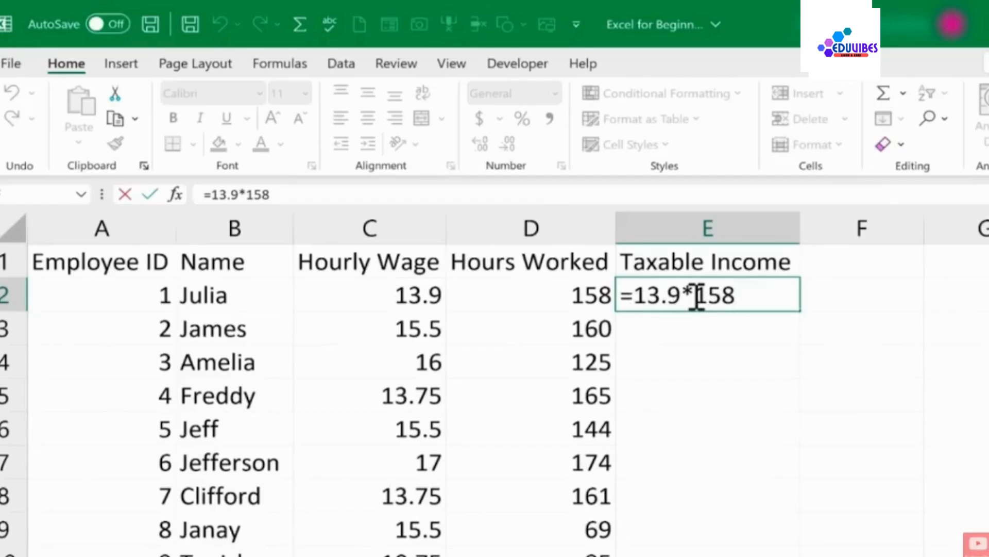
{"action": "type", "text": "/"}
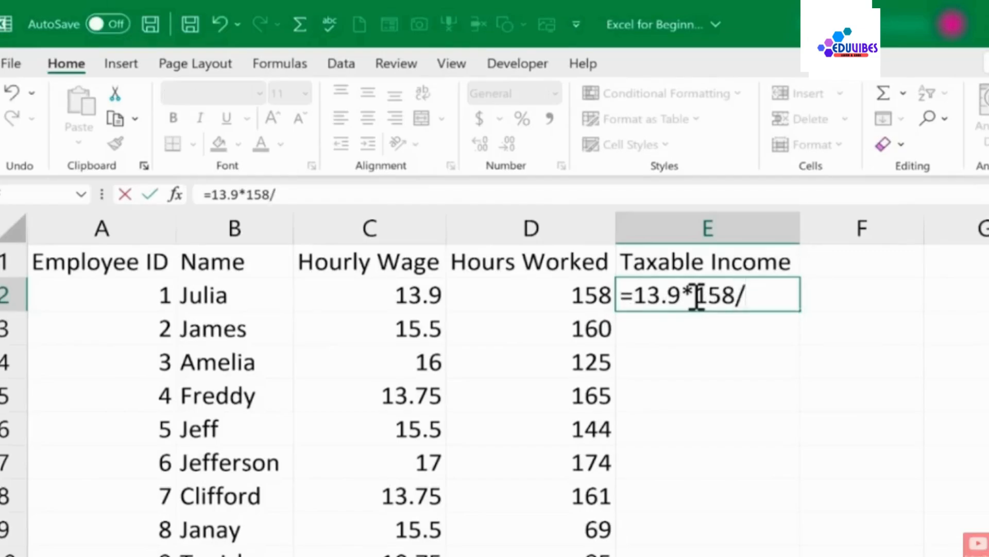
{"action": "key", "text": "BackSpace"}
{"action": "key", "text": "BackSpace"}
{"action": "key", "text": "BackSpace"}
{"action": "key", "text": "BackSpace"}
{"action": "key", "text": "BackSpace"}
{"action": "key", "text": "BackSpace"}
{"action": "key", "text": "BackSpace"}
{"action": "key", "text": "BackSpace"}
{"action": "key", "text": "BackSpace"}
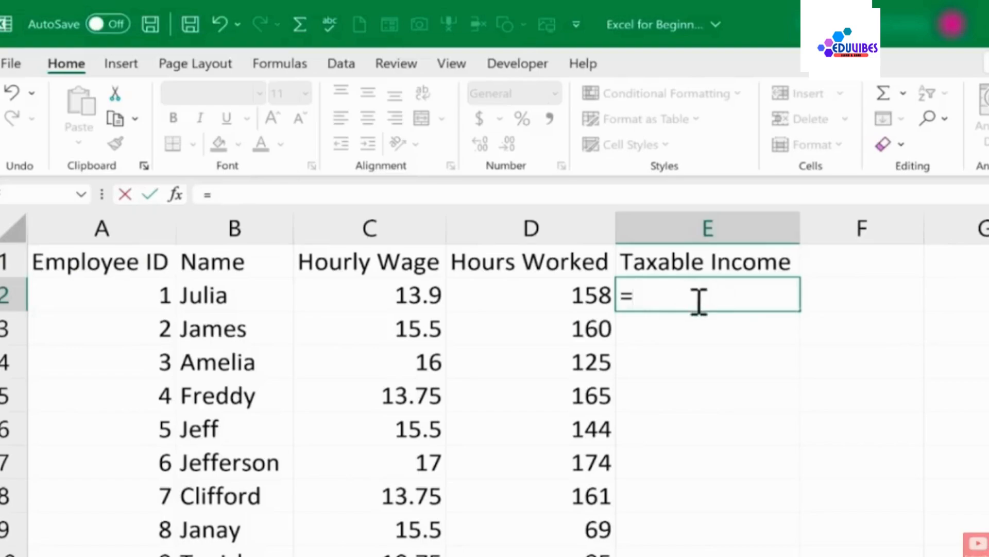
{"action": "key", "text": "BackSpace"}
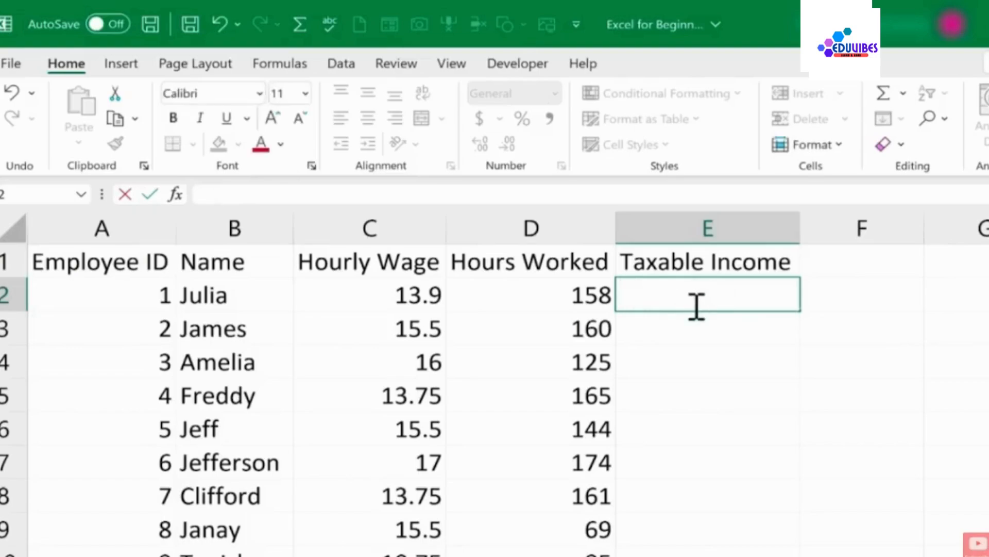
{"action": "key", "text": "Escape"}
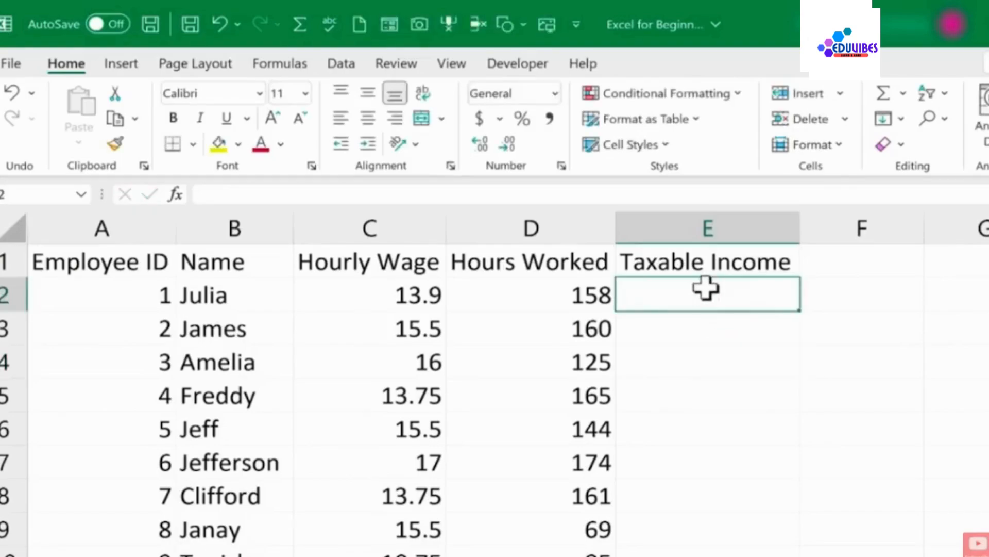
Enter the formula =c2*d2 in E2 to multiply Julia's hourly wage by her hours worked
{"action": "type", "text": "="}
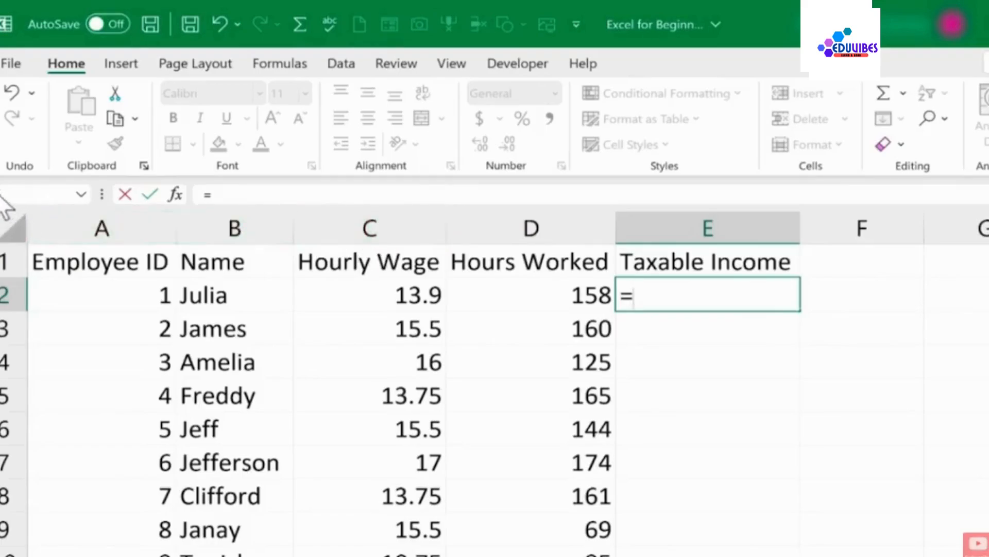
{"action": "key", "text": "Escape"}
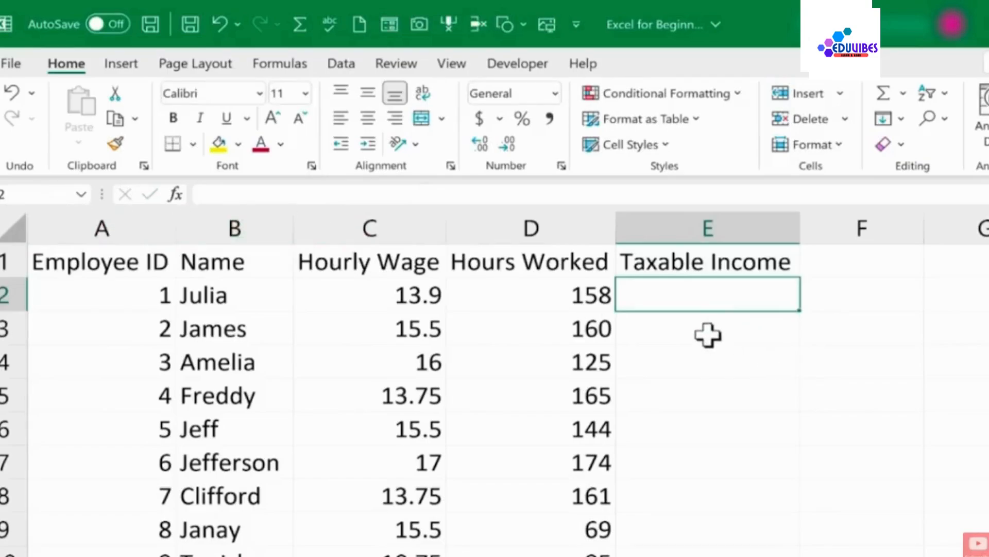
{"action": "type", "text": "="}
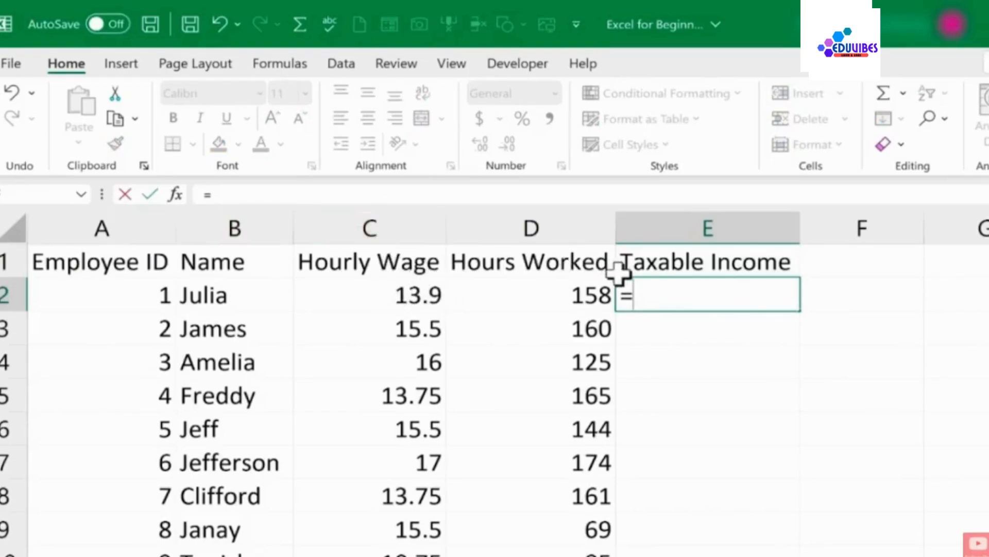
{"action": "type", "text": "c2*"}
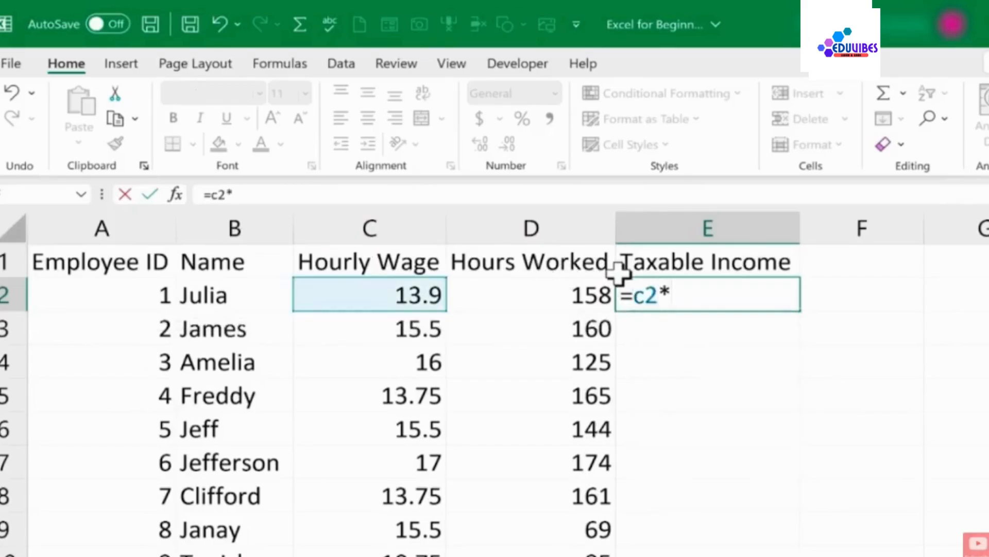
{"action": "type", "text": "d2"}
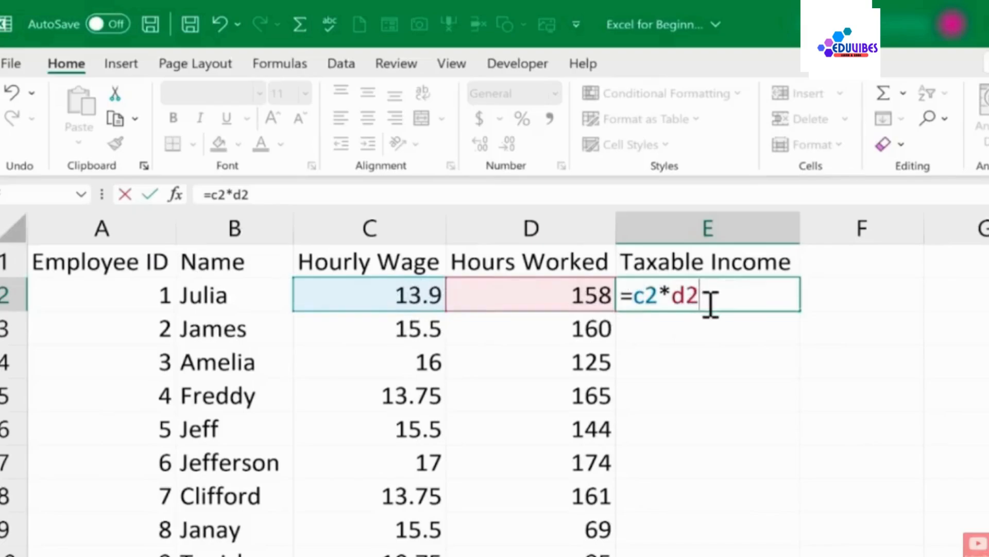
{"action": "key", "text": "Return"}
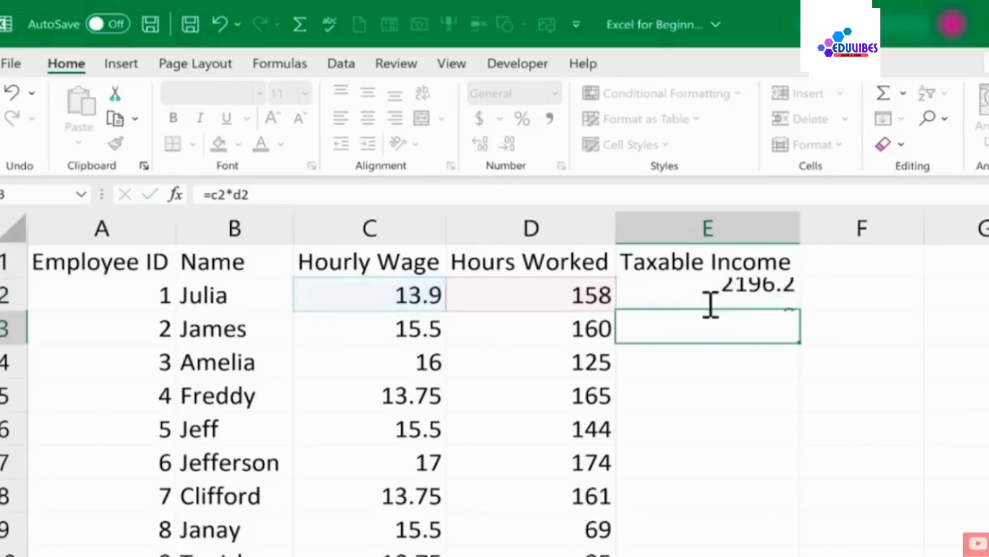
Change Julia's hourly wage in C2 to 14.25 and reopen E2's formula to check it
{"action": "left_click", "coordinate": [740, 295]}
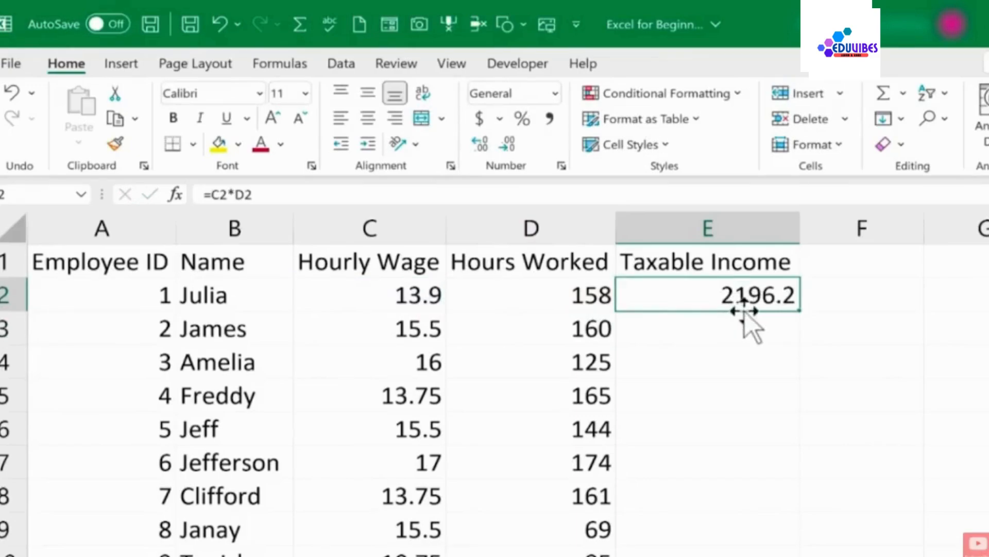
{"action": "left_click", "coordinate": [744, 329]}
{"action": "double_click", "coordinate": [753, 290]}
{"action": "left_click", "coordinate": [405, 295]}
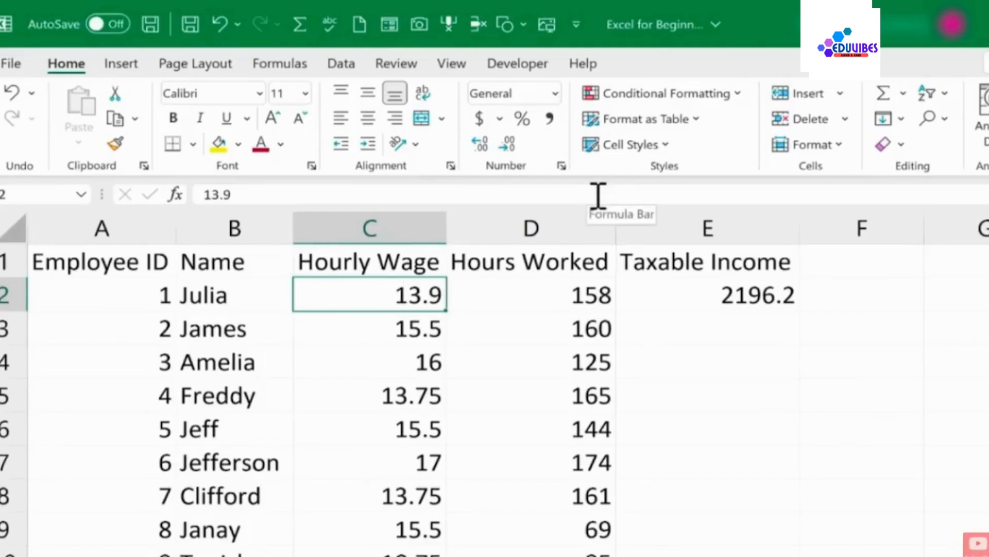
{"action": "type", "text": "14.25"}
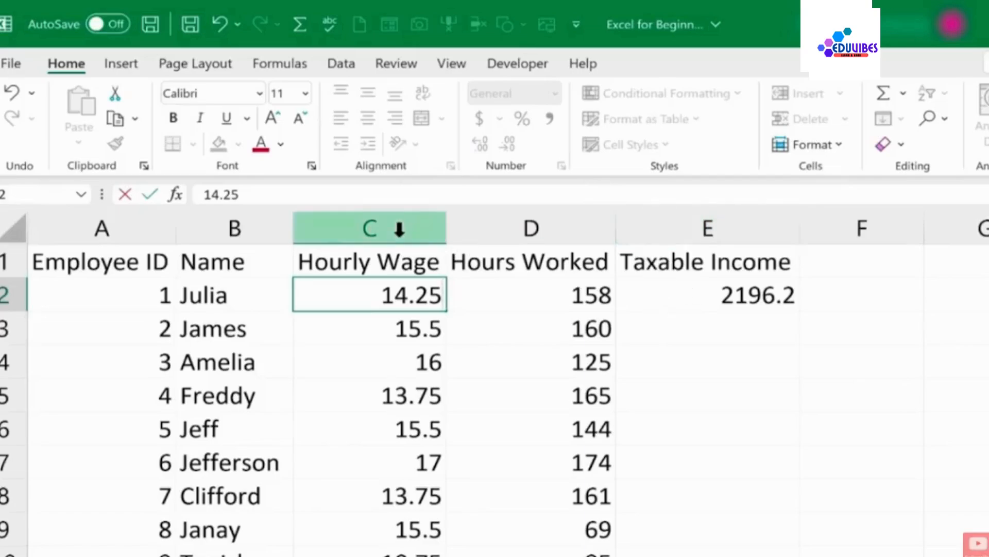
{"action": "key", "text": "Return"}
{"action": "left_click", "coordinate": [728, 295]}
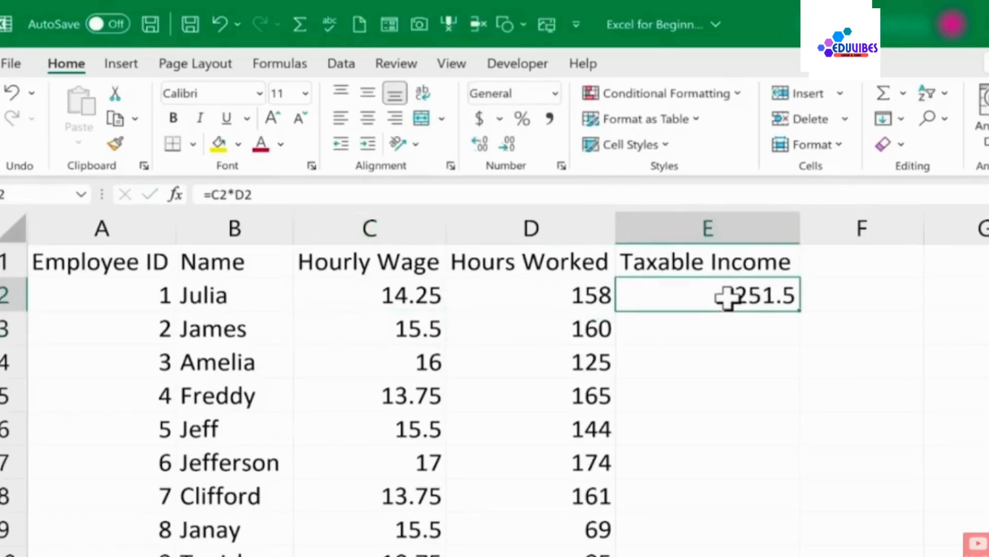
{"action": "double_click", "coordinate": [730, 296]}
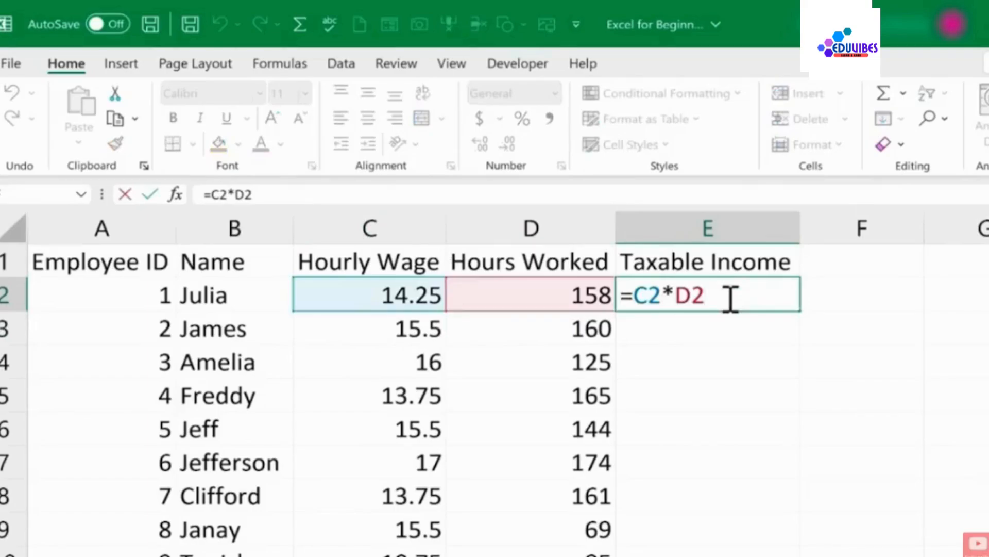
{"action": "key", "text": "Return"}
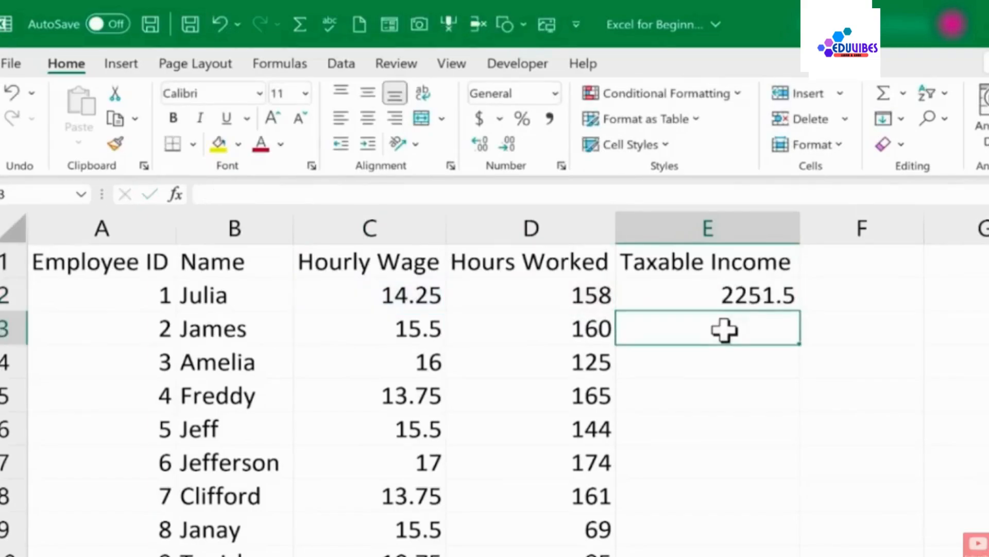
Build the formula =C3*D3 in E3 by selecting James's wage and hours cells, then compare it with E2's formula
{"action": "type", "text": "="}
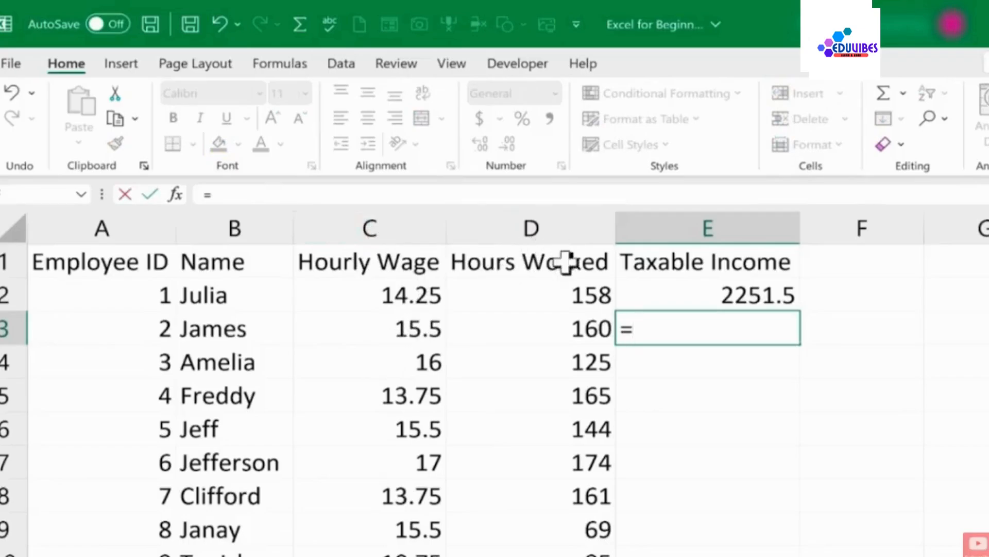
{"action": "left_click", "coordinate": [391, 330]}
{"action": "type", "text": "*"}
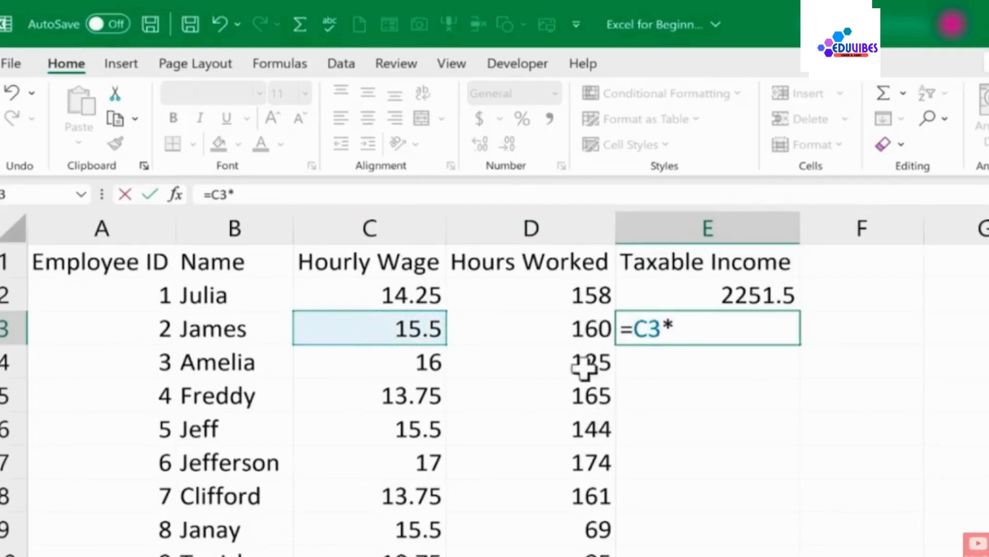
{"action": "left_click", "coordinate": [529, 331]}
{"action": "key", "text": "Return"}
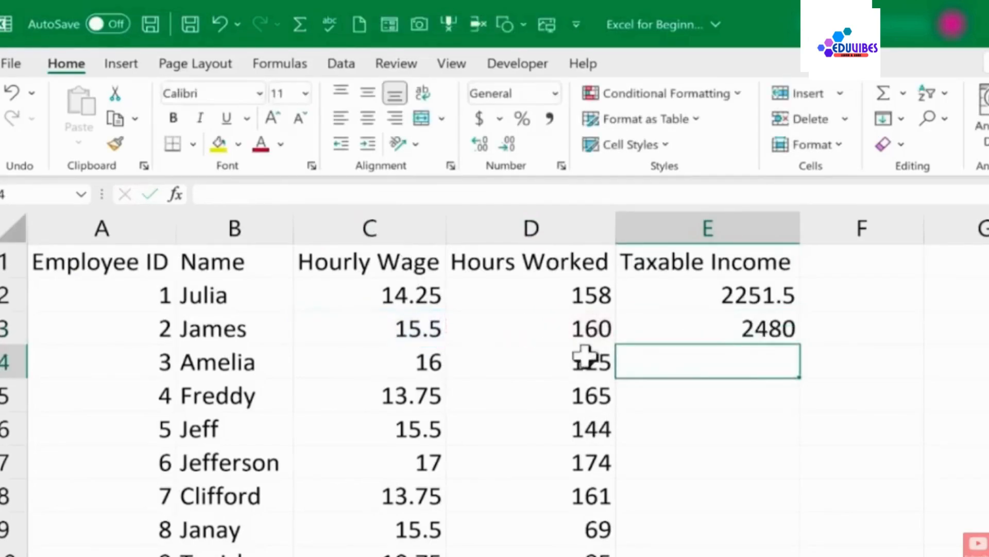
{"action": "left_click", "coordinate": [710, 330]}
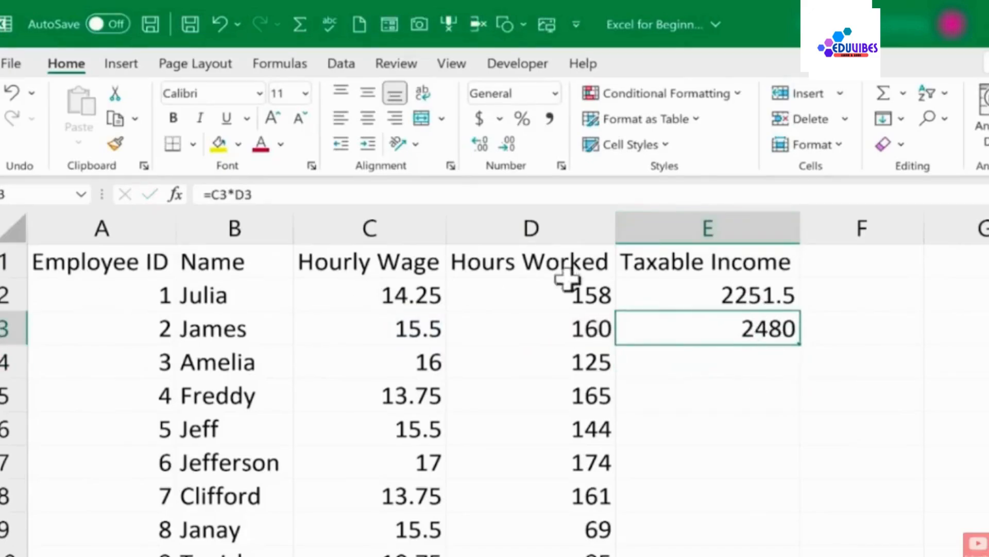
{"action": "left_click", "coordinate": [759, 299]}
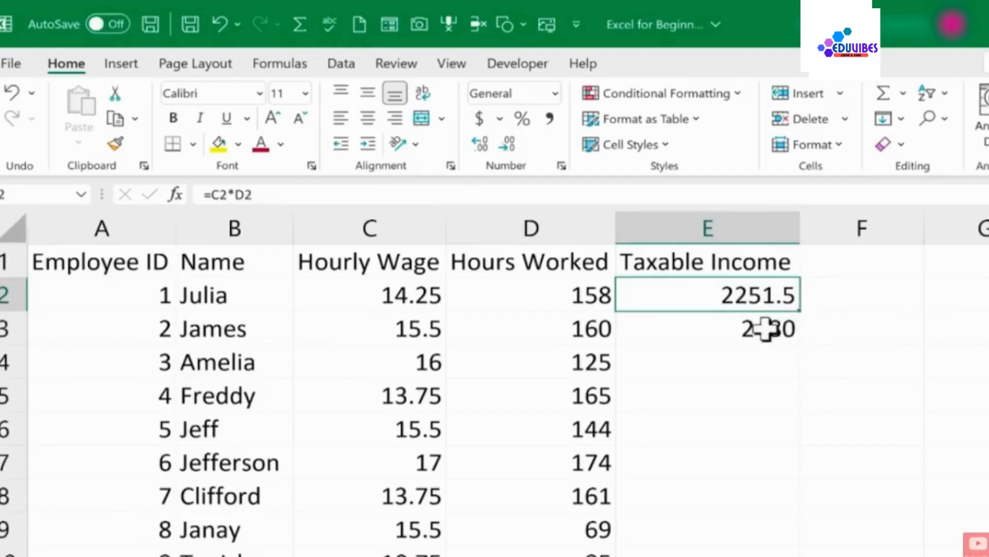
{"action": "left_click", "coordinate": [766, 328]}
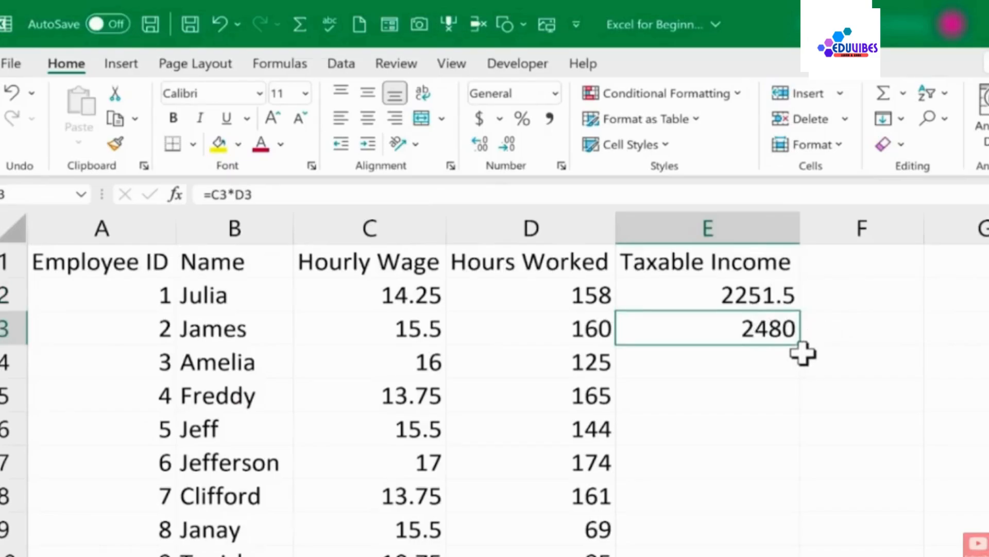
{"action": "double_click", "coordinate": [760, 291]}
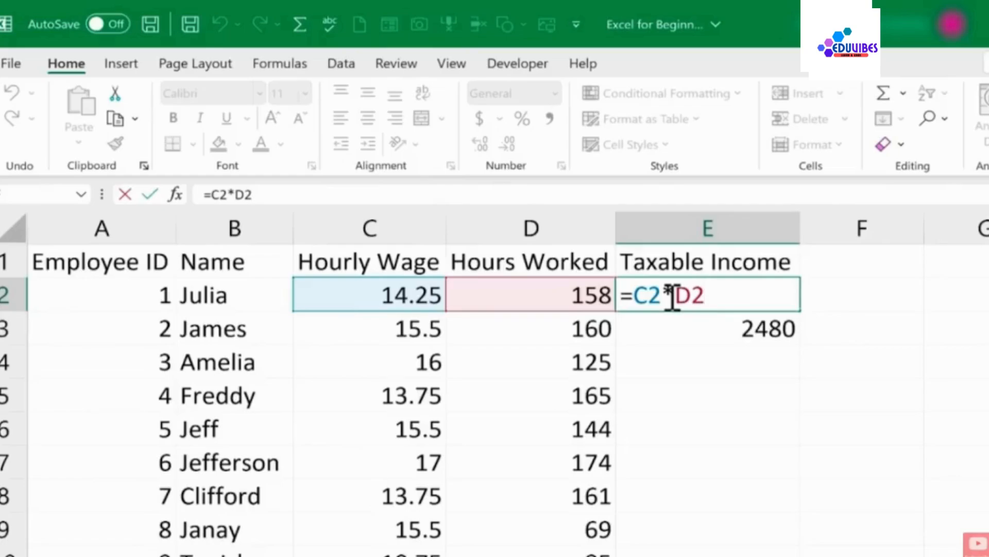
{"action": "key", "text": "Escape"}
{"action": "double_click", "coordinate": [766, 332]}
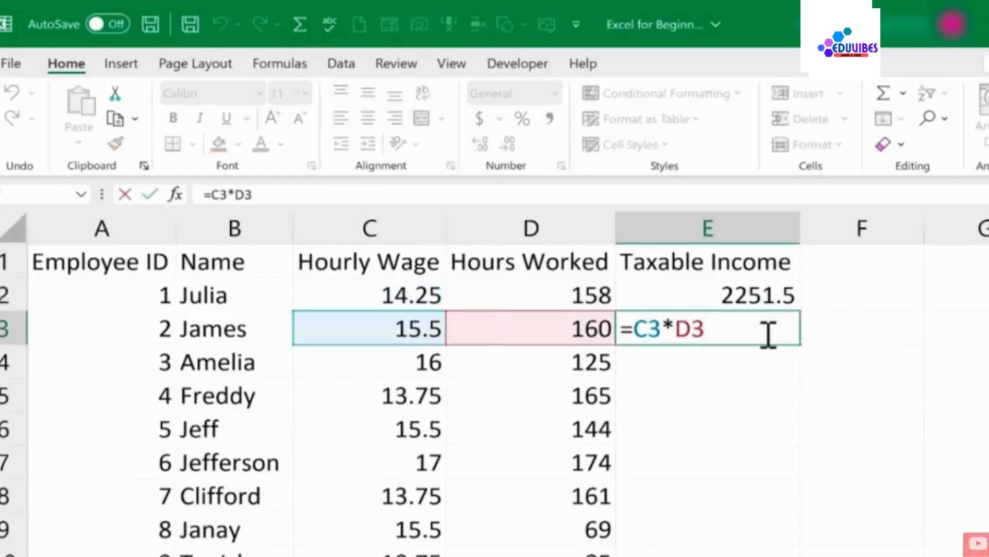
Compare the formulas in E2 and E3 by opening each cell's formula for editing
{"action": "key", "text": "Escape"}
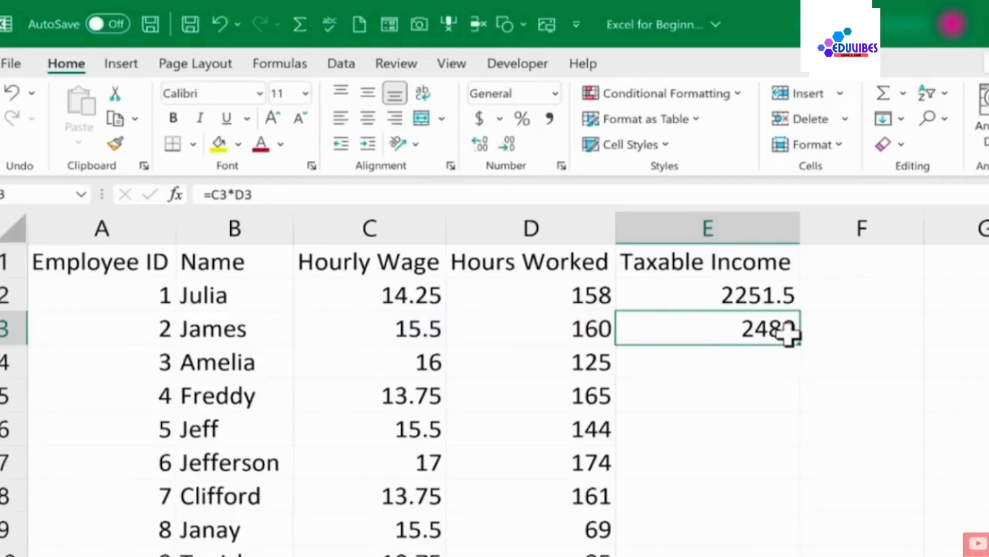
{"action": "double_click", "coordinate": [763, 334]}
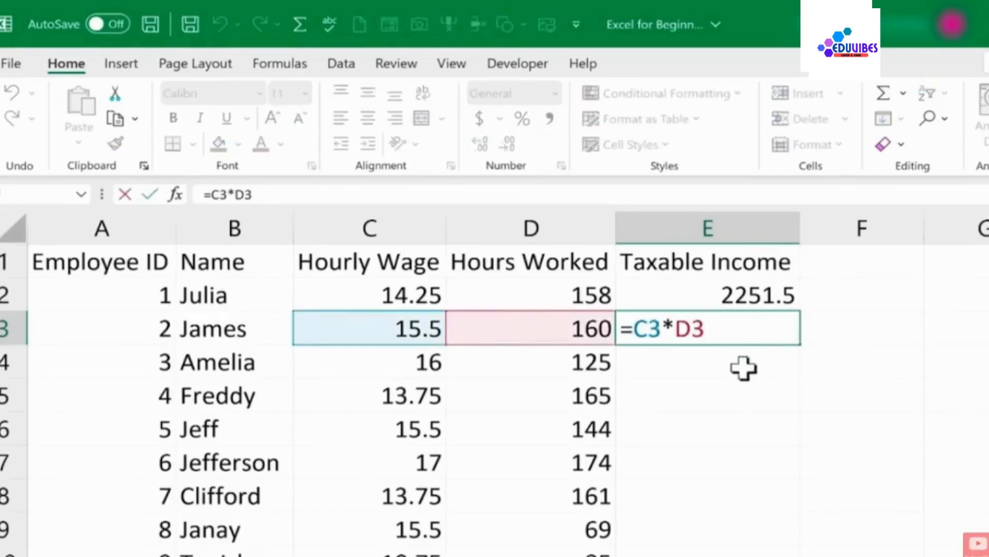
{"action": "double_click", "coordinate": [761, 292]}
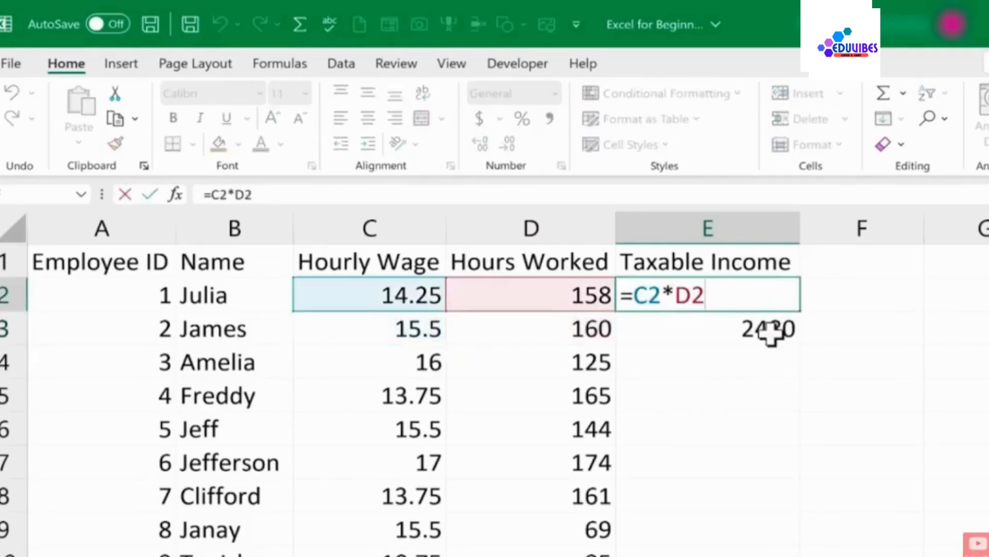
{"action": "double_click", "coordinate": [737, 328]}
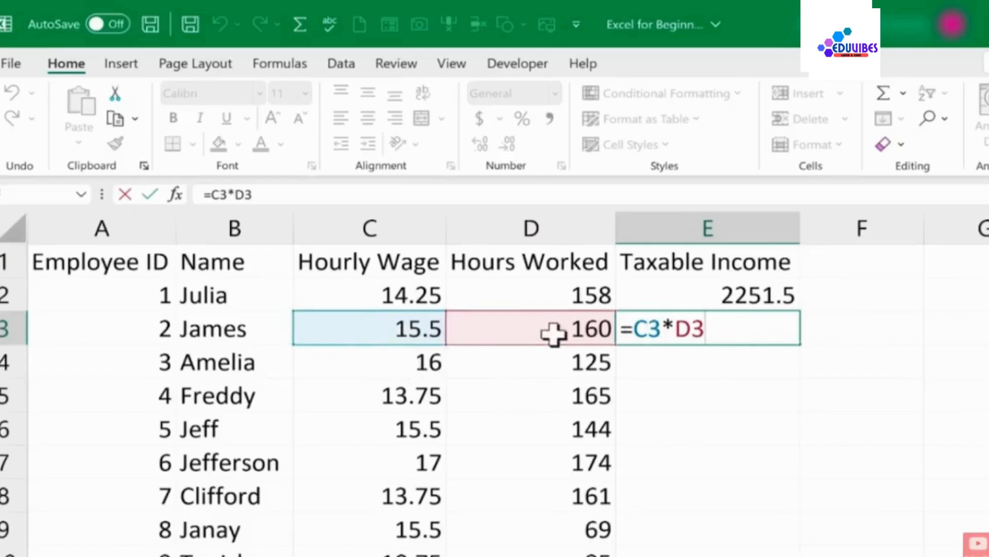
{"action": "key", "text": "ctrl+Return"}
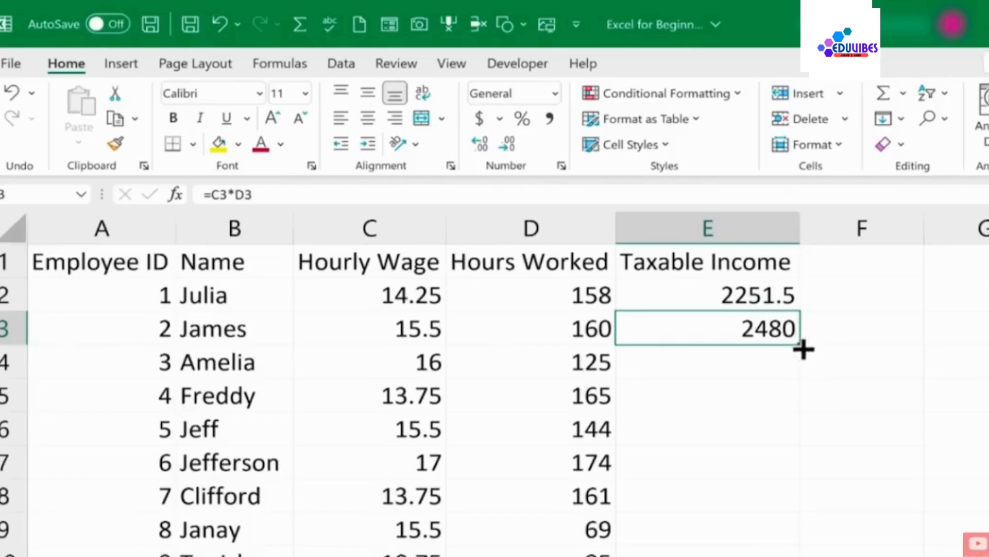
Fill E3's formula down the whole Taxable Income column and scroll through the filled results
{"action": "left_click_drag", "start_coordinate": [800, 347], "coordinate": [812, 556]}
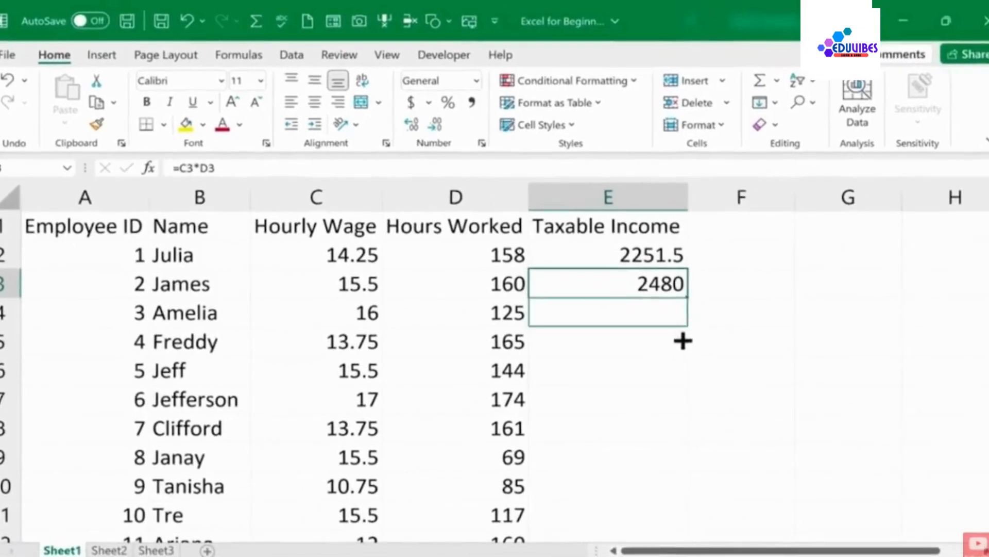
{"action": "left_click_drag", "start_coordinate": [697, 514], "coordinate": [649, 72]}
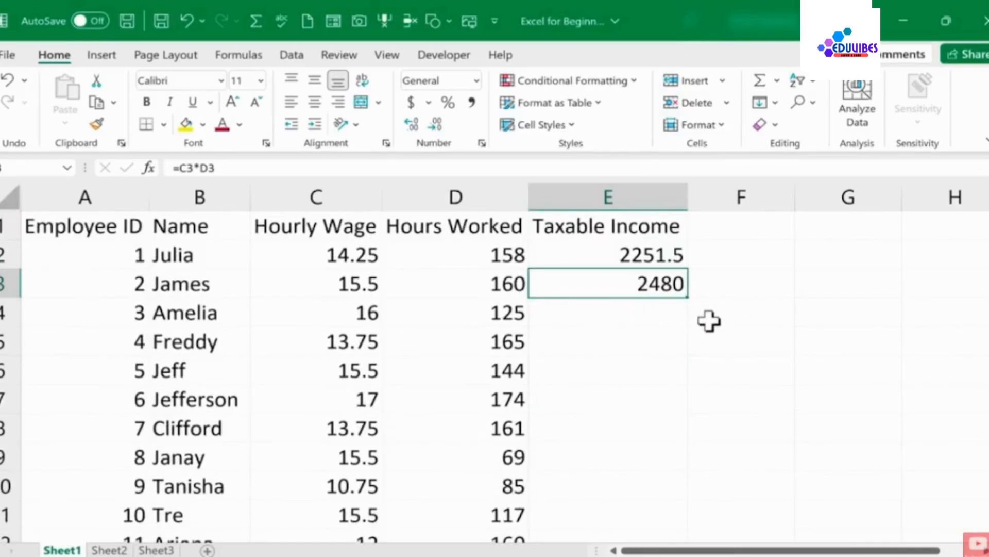
{"action": "double_click", "coordinate": [689, 299]}
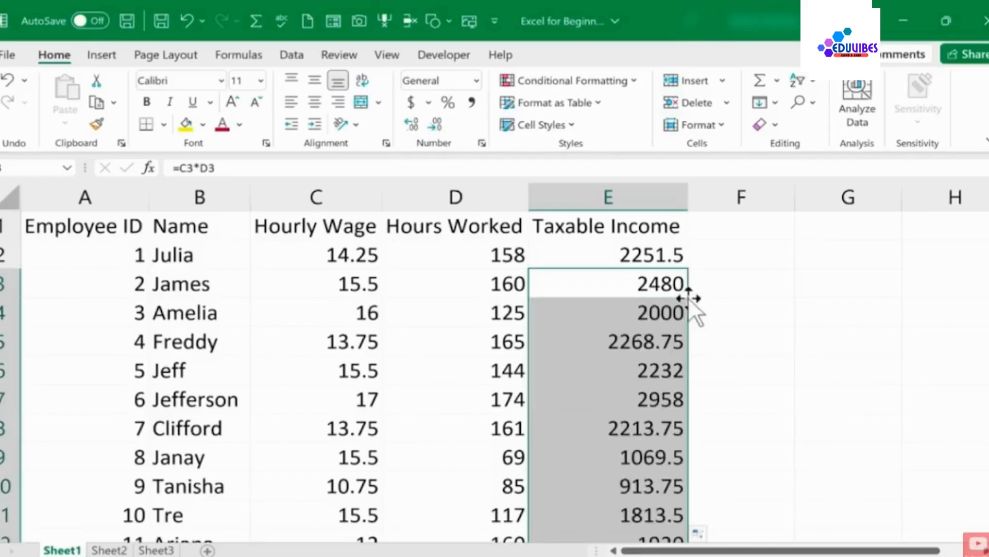
{"action": "scroll", "coordinate": [668, 294], "scroll_direction": "down", "scroll_amount": 5}
{"action": "scroll", "coordinate": [663, 309], "scroll_direction": "down", "scroll_amount": 14}
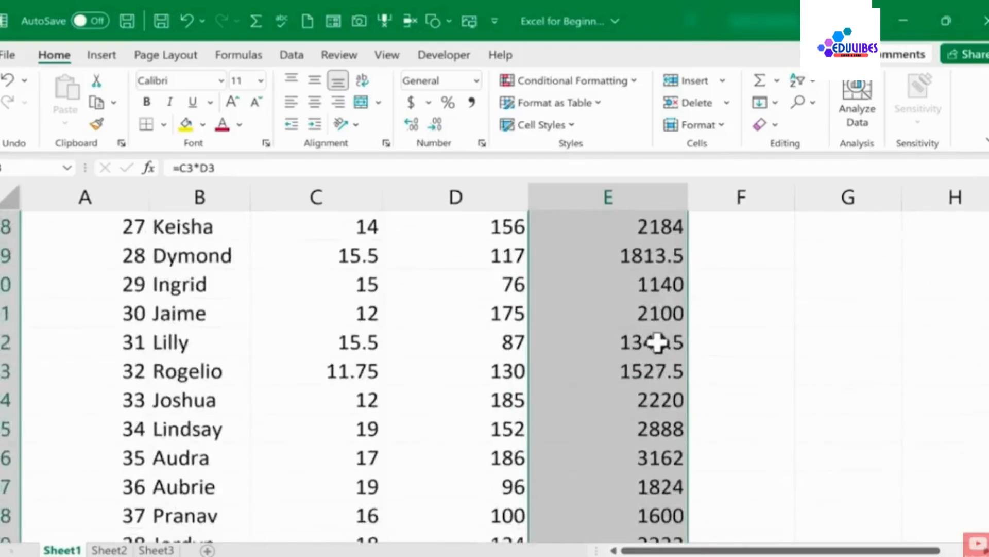
{"action": "scroll", "coordinate": [645, 343], "scroll_direction": "down", "scroll_amount": 3}
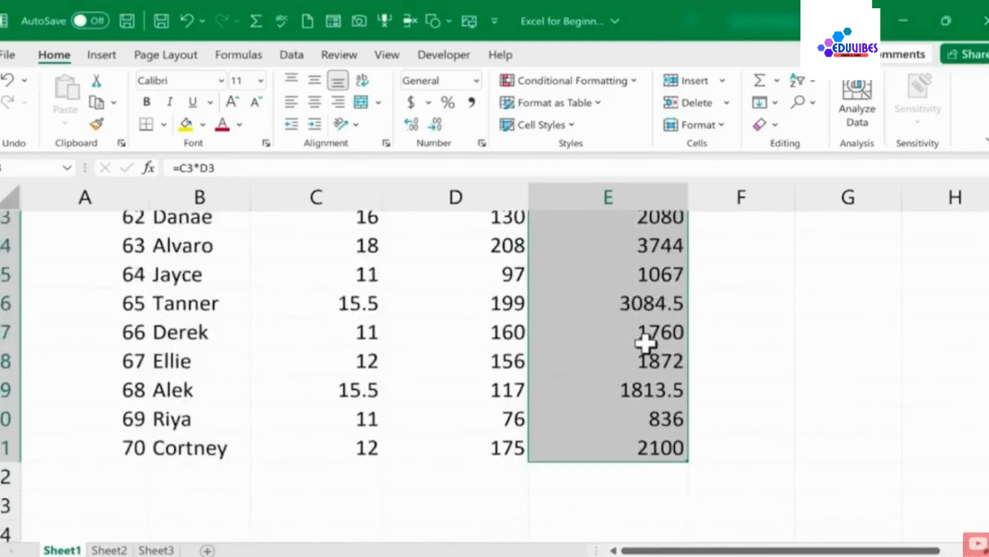
{"action": "scroll", "coordinate": [644, 343], "scroll_direction": "up", "scroll_amount": 10}
{"action": "scroll", "coordinate": [641, 344], "scroll_direction": "up", "scroll_amount": 12}
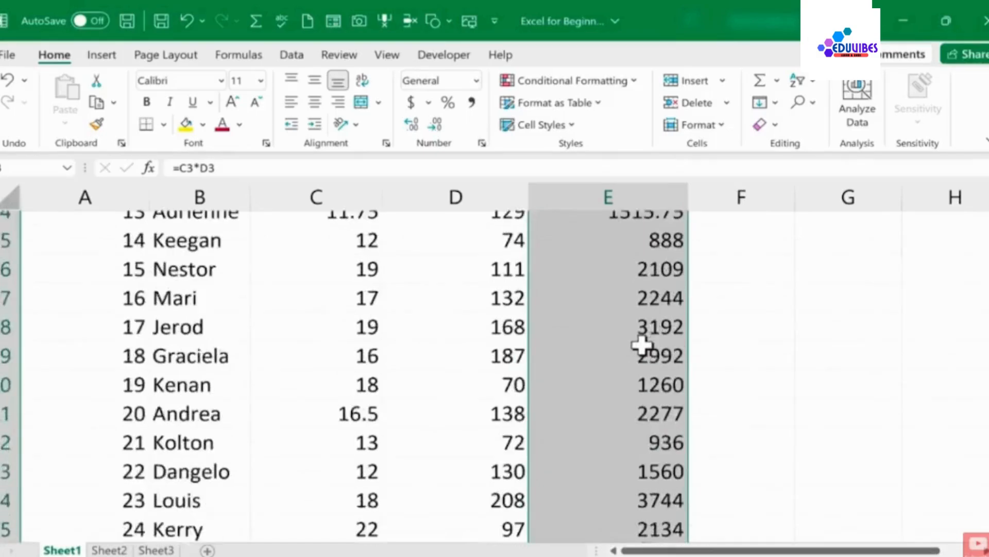
Inspect the copied formulas in E3, E4, E5 and E7 to see how their cell references change
{"action": "left_click", "coordinate": [677, 329]}
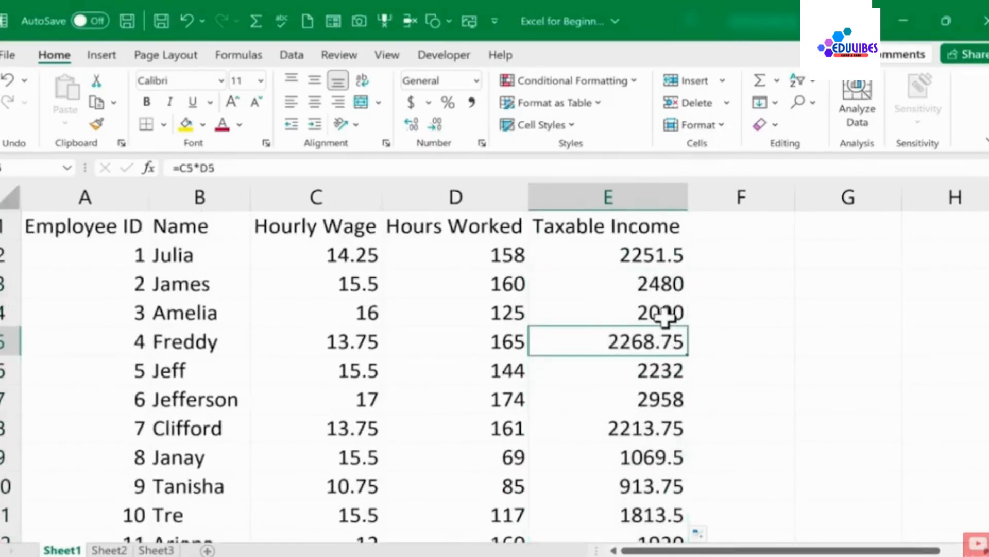
{"action": "left_click", "coordinate": [669, 311]}
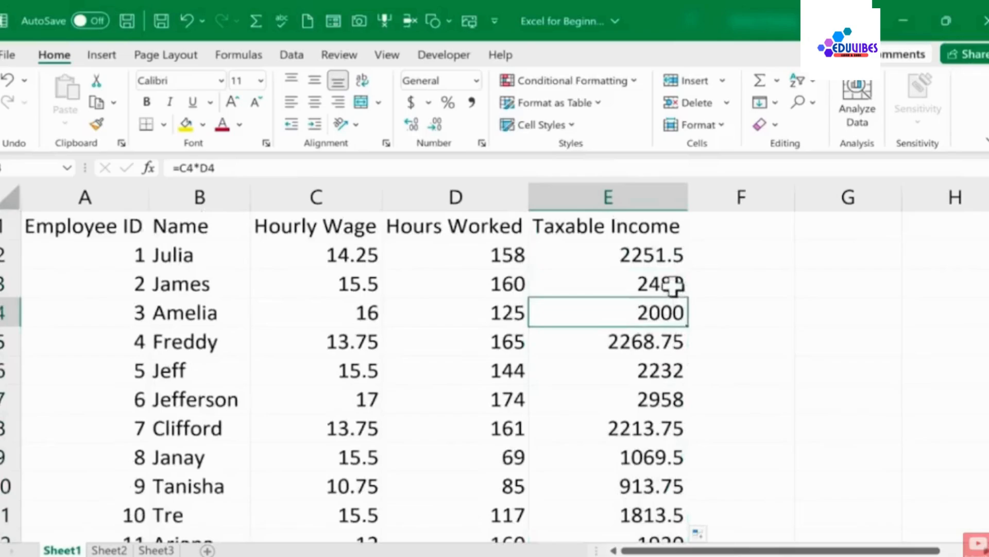
{"action": "left_click", "coordinate": [673, 285]}
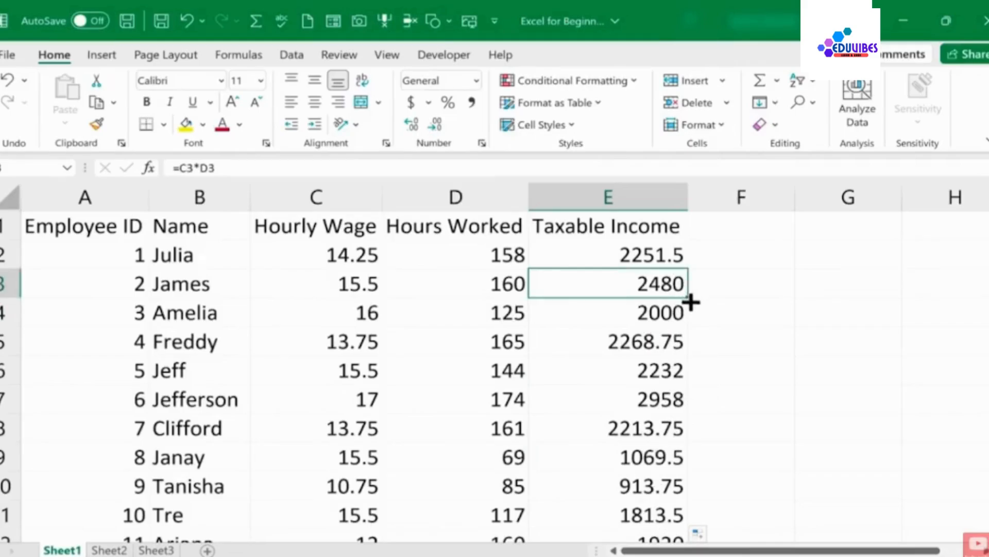
{"action": "left_click", "coordinate": [667, 315]}
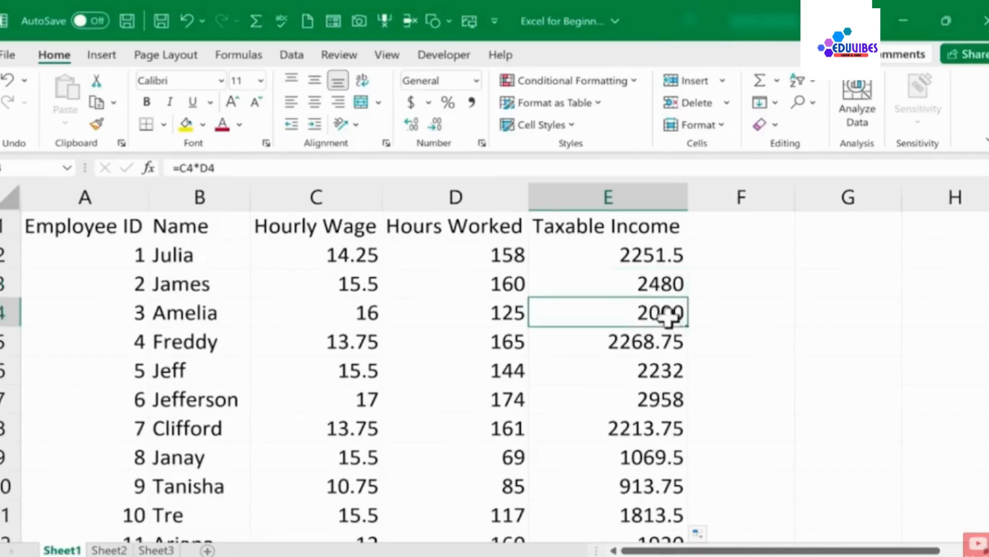
{"action": "left_click", "coordinate": [663, 285]}
{"action": "double_click", "coordinate": [663, 285]}
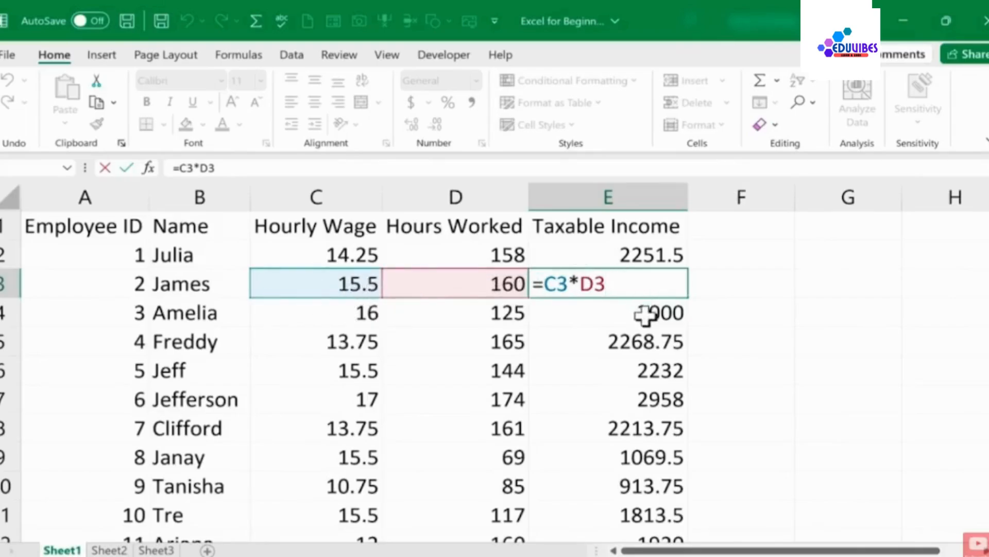
{"action": "key", "text": "Return"}
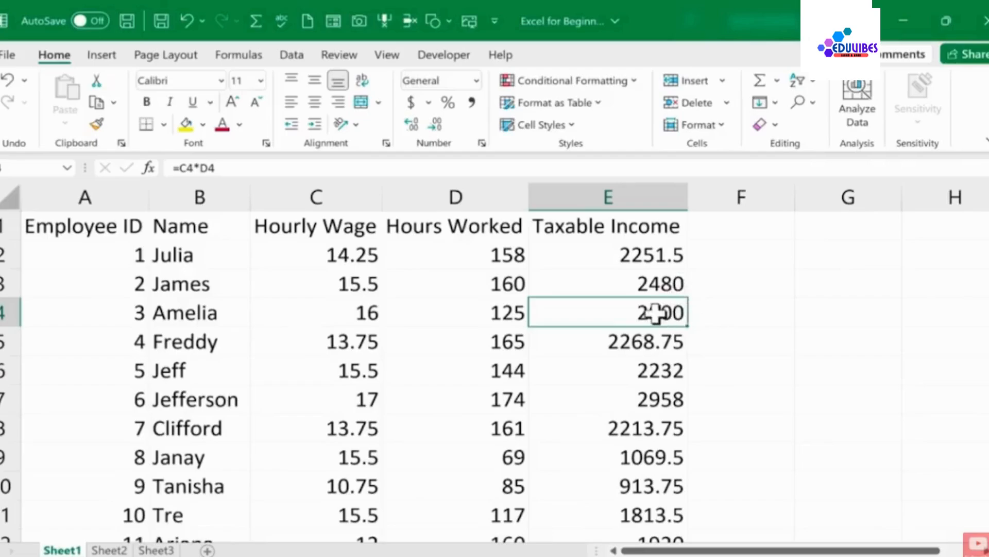
{"action": "double_click", "coordinate": [593, 312]}
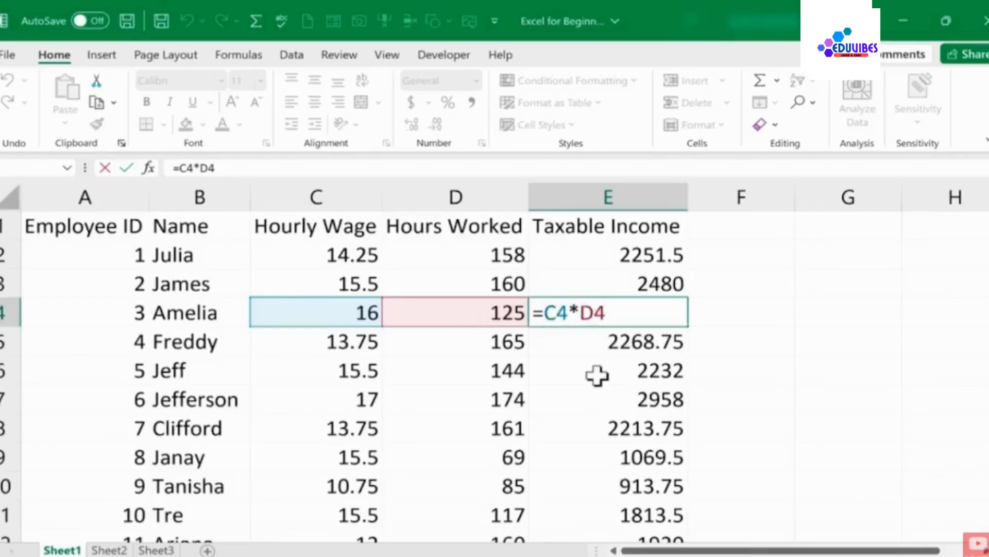
{"action": "left_click", "coordinate": [606, 400]}
{"action": "double_click", "coordinate": [605, 402]}
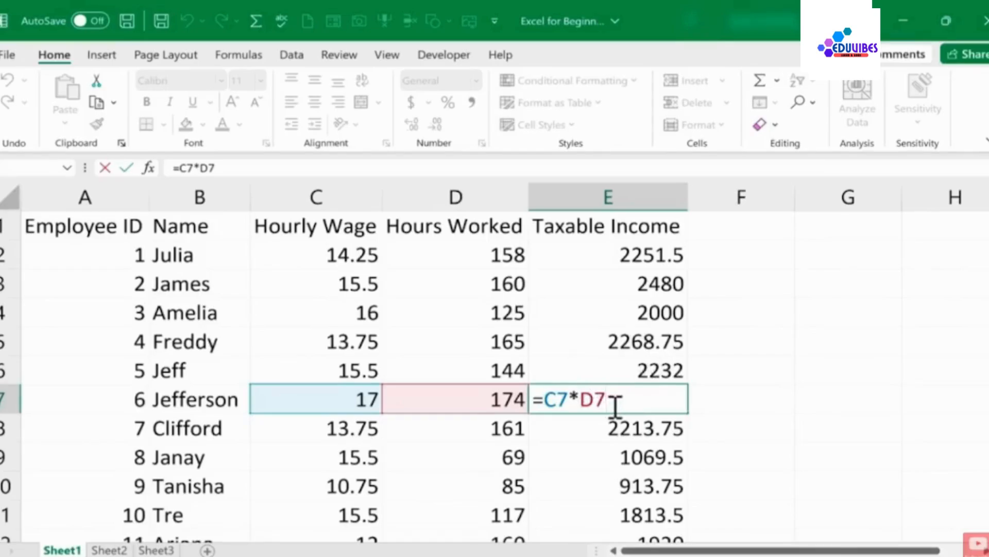
{"action": "key", "text": "ctrl+Return"}
Enter the header Taxes to Be Paid in F1 and autofit column F to its width
{"action": "left_click", "coordinate": [745, 225]}
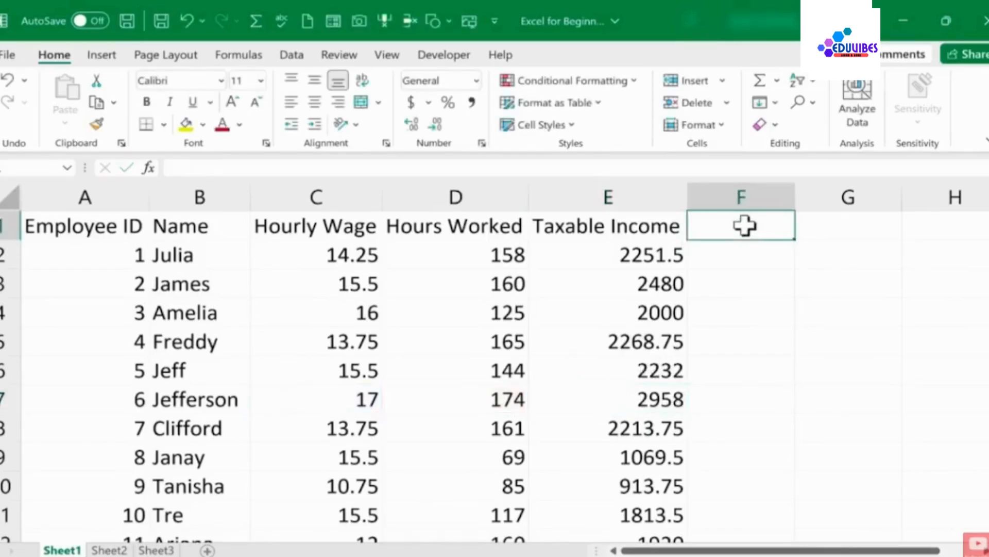
{"action": "type", "text": "Taxes to"}
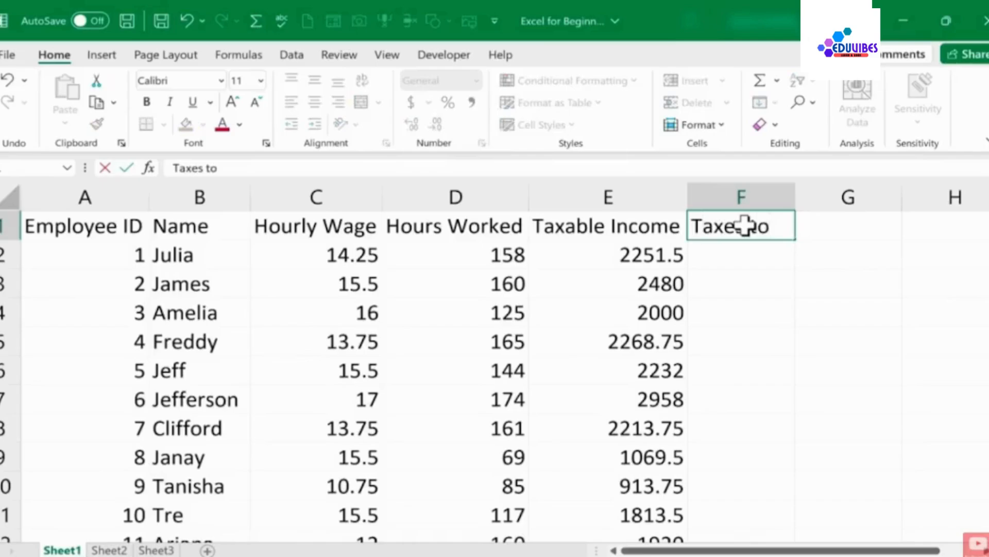
{"action": "type", "text": " Be Paid"}
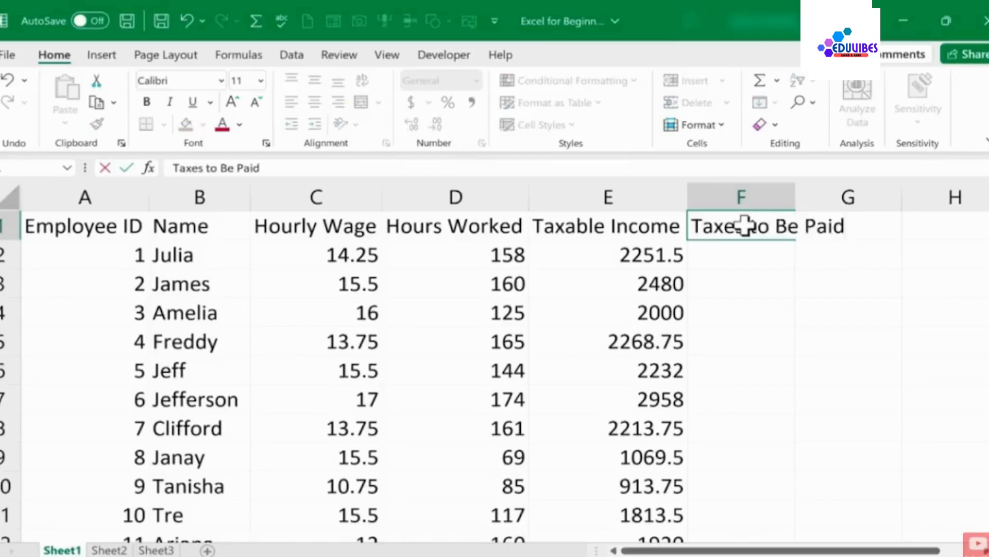
{"action": "double_click", "coordinate": [795, 194]}
Enter the label Tax Rate: in G1 and the rate 0.07 in H1
{"action": "left_click", "coordinate": [919, 223]}
{"action": "type", "text": "Ta"}
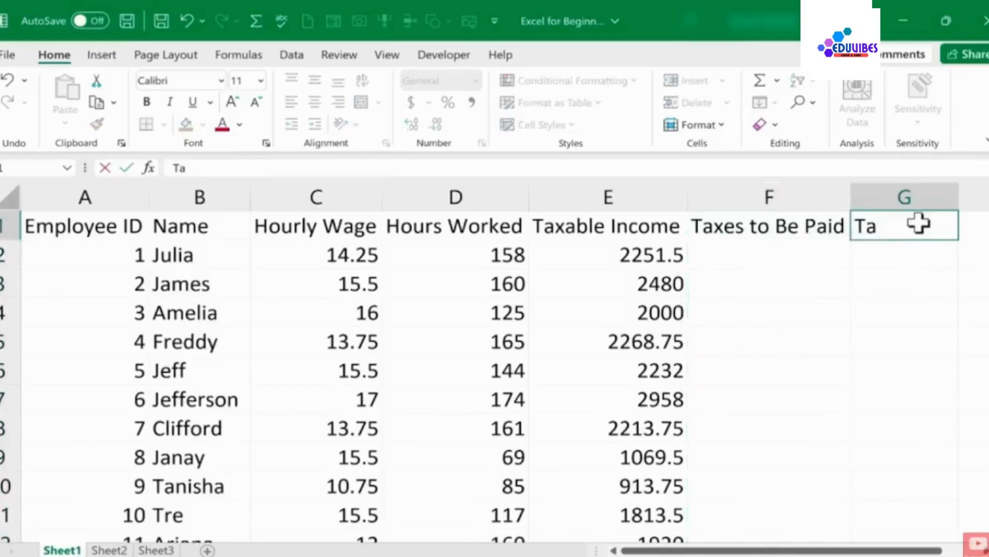
{"action": "type", "text": "x Rate:"}
{"action": "key", "text": "Tab"}
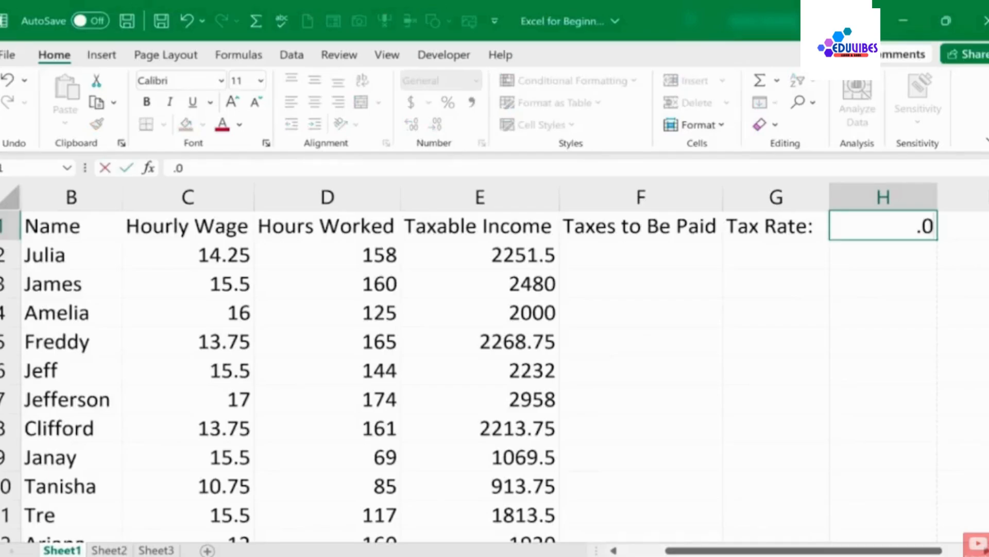
{"action": "key", "text": "Return"}
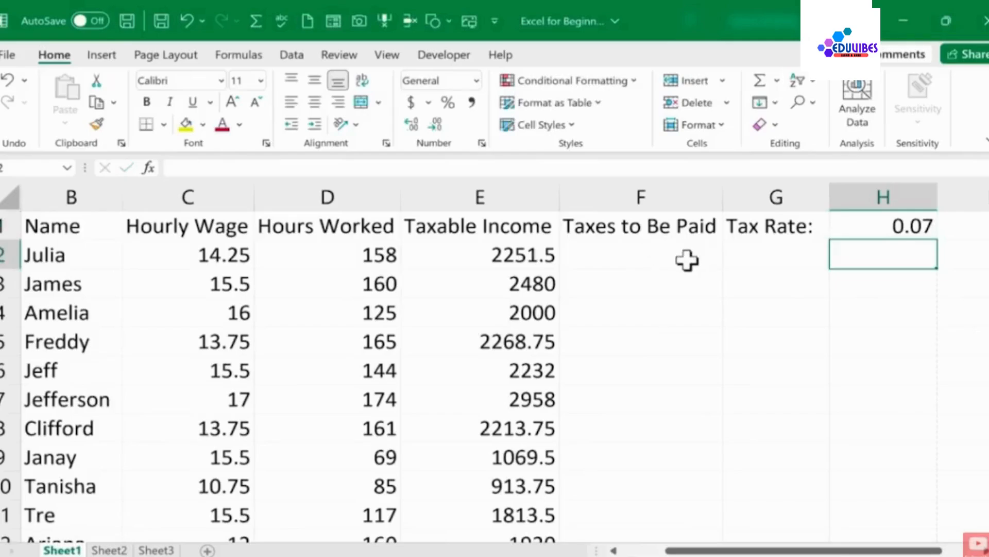
Enter the formula =E2*H1 in F2 to compute Julia's taxes from her taxable income and the tax rate
{"action": "left_click", "coordinate": [645, 261]}
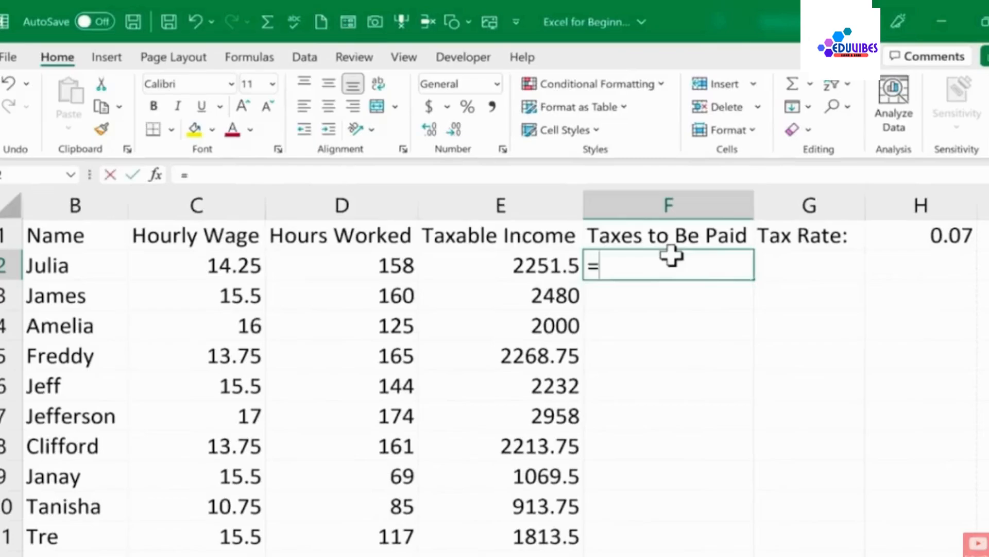
{"action": "left_click", "coordinate": [521, 267]}
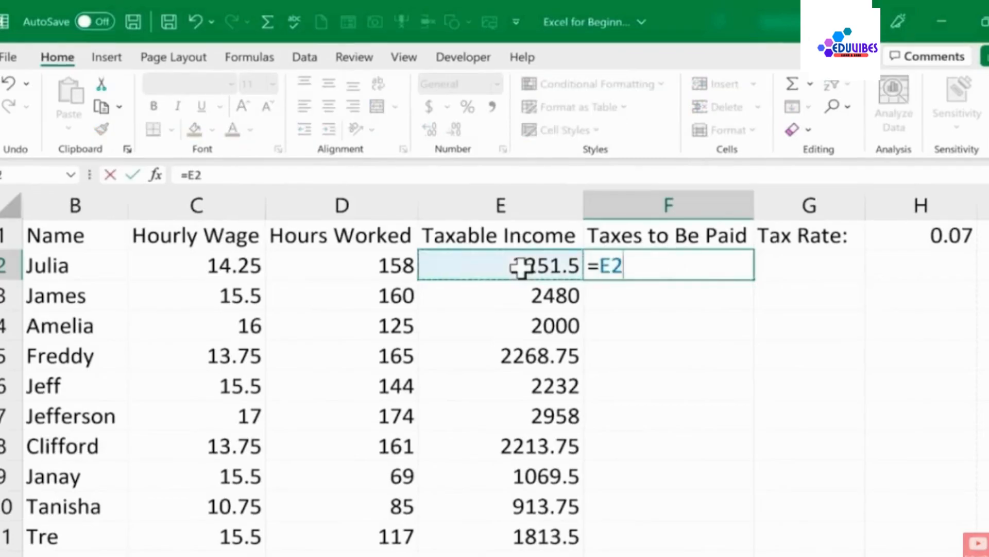
{"action": "type", "text": "*"}
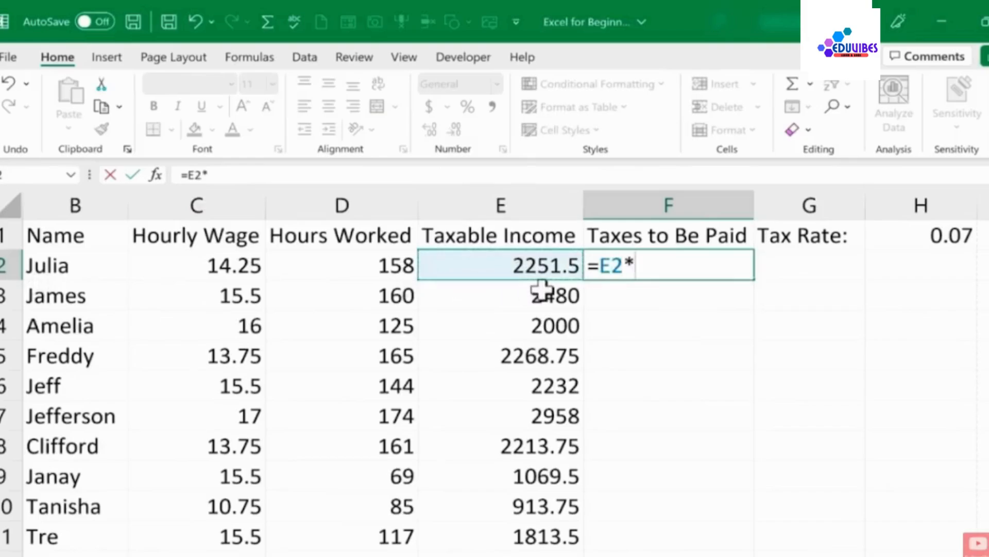
{"action": "left_click", "coordinate": [952, 237]}
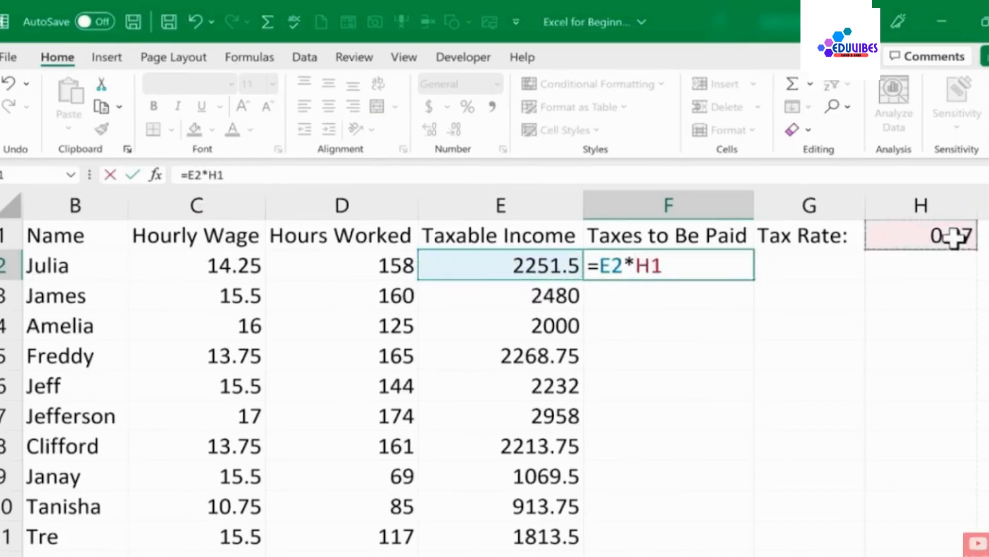
{"action": "key", "text": "Return"}
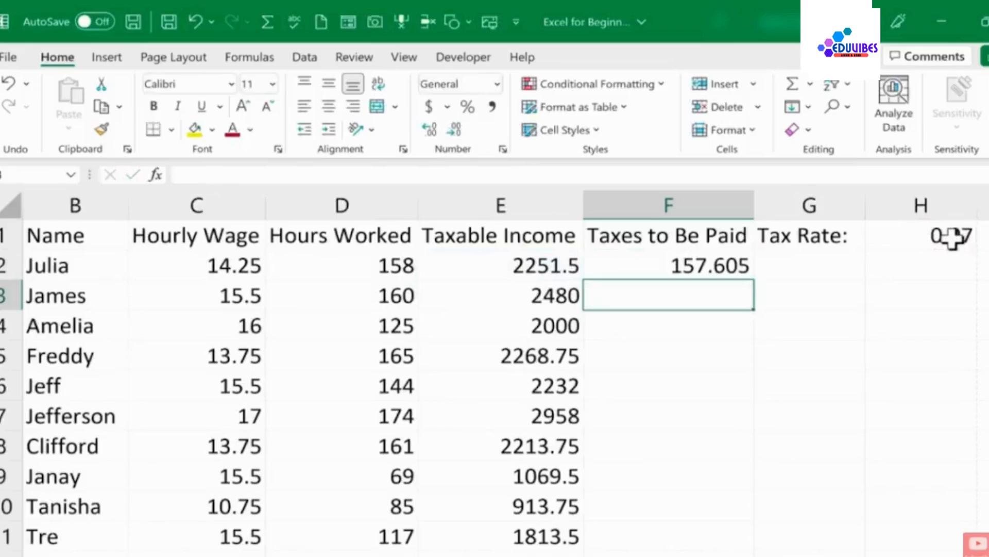
Fill F2's formula down the Taxes to Be Paid column
{"action": "left_click", "coordinate": [712, 270]}
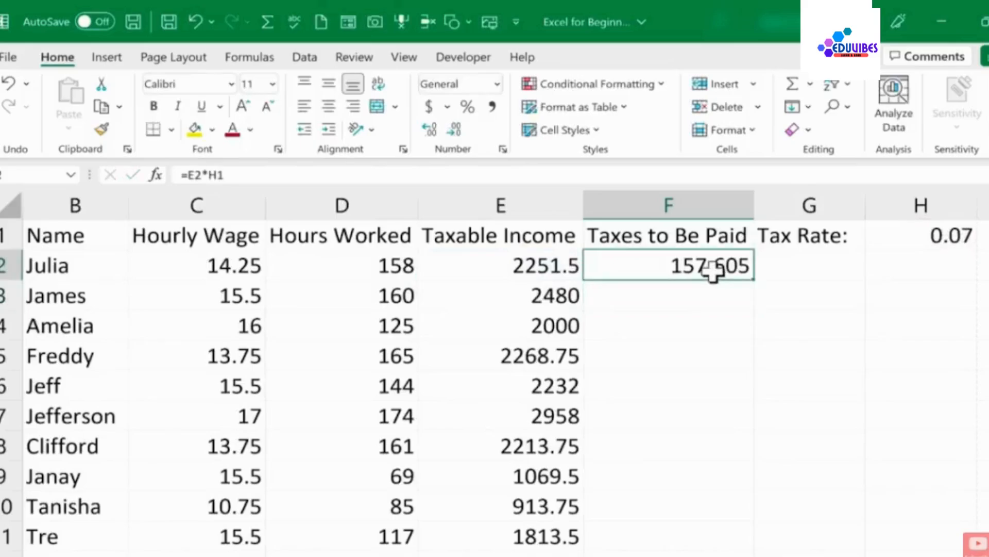
{"action": "double_click", "coordinate": [755, 279]}
{"action": "scroll", "coordinate": [746, 394], "scroll_direction": "down", "scroll_amount": 1}
{"action": "scroll", "coordinate": [746, 395], "scroll_direction": "down", "scroll_amount": 9}
{"action": "scroll", "coordinate": [747, 394], "scroll_direction": "up", "scroll_amount": 10}
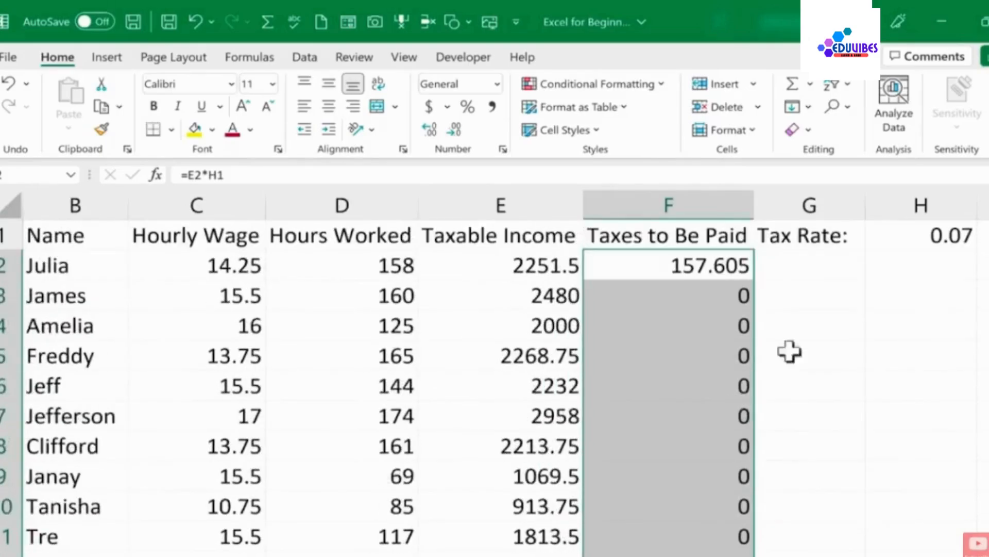
Examine the filled-down formulas in F5, F2 and F6 and the empty rate-column cells they now reference
{"action": "left_click", "coordinate": [810, 332]}
{"action": "left_click", "coordinate": [720, 351]}
{"action": "double_click", "coordinate": [718, 356]}
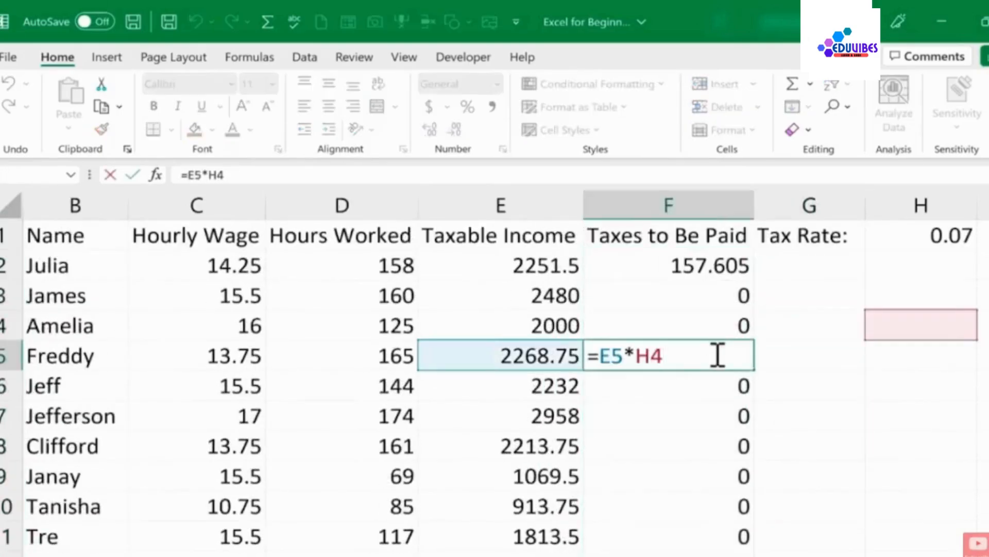
{"action": "double_click", "coordinate": [681, 263]}
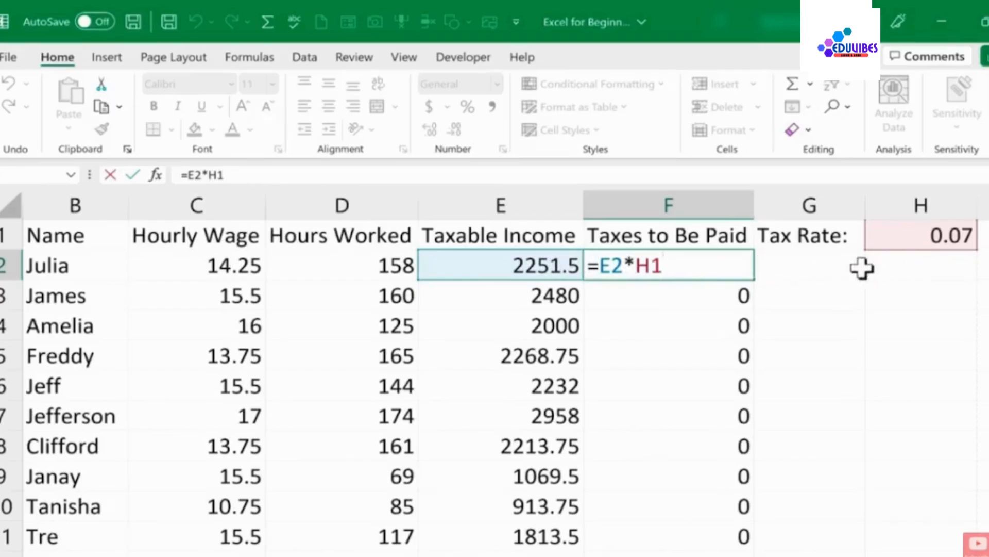
{"action": "key", "text": "Return"}
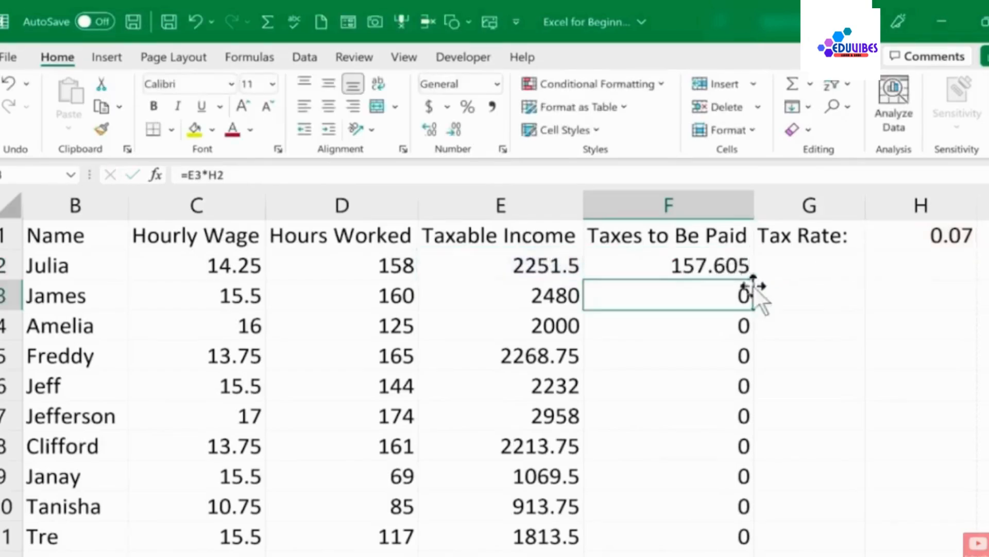
{"action": "double_click", "coordinate": [724, 389]}
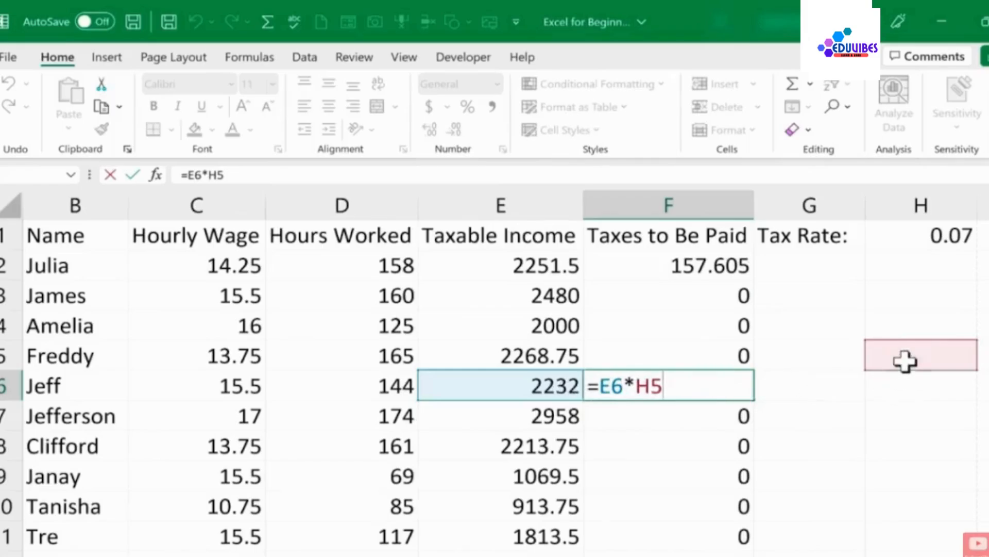
{"action": "left_click", "coordinate": [930, 319]}
{"action": "left_click", "coordinate": [927, 295]}
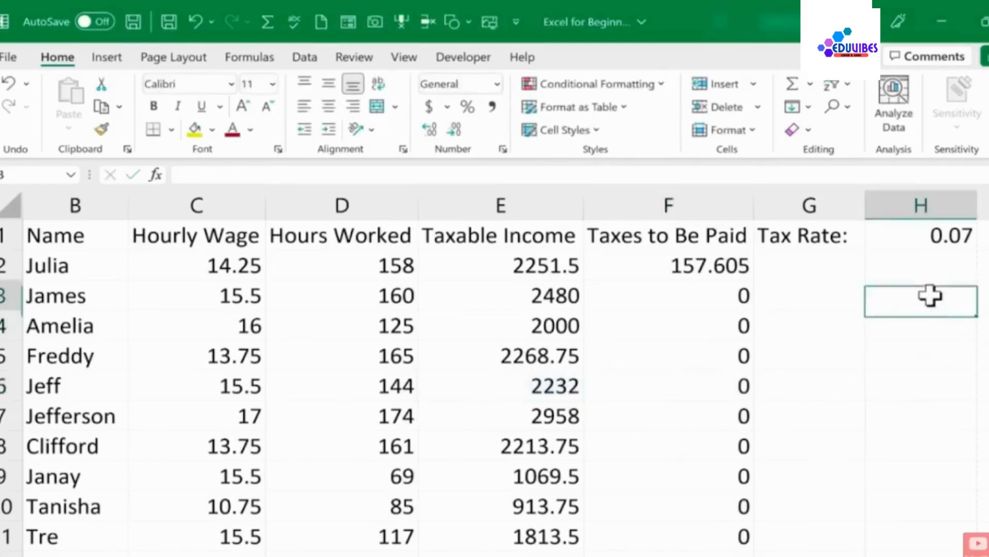
{"action": "left_click", "coordinate": [922, 364]}
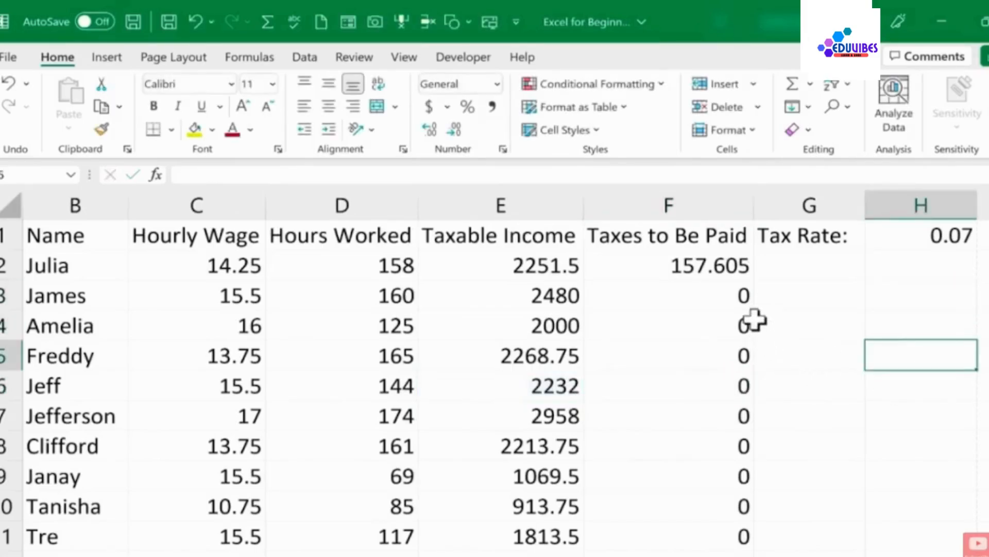
{"action": "key", "text": "Left"}
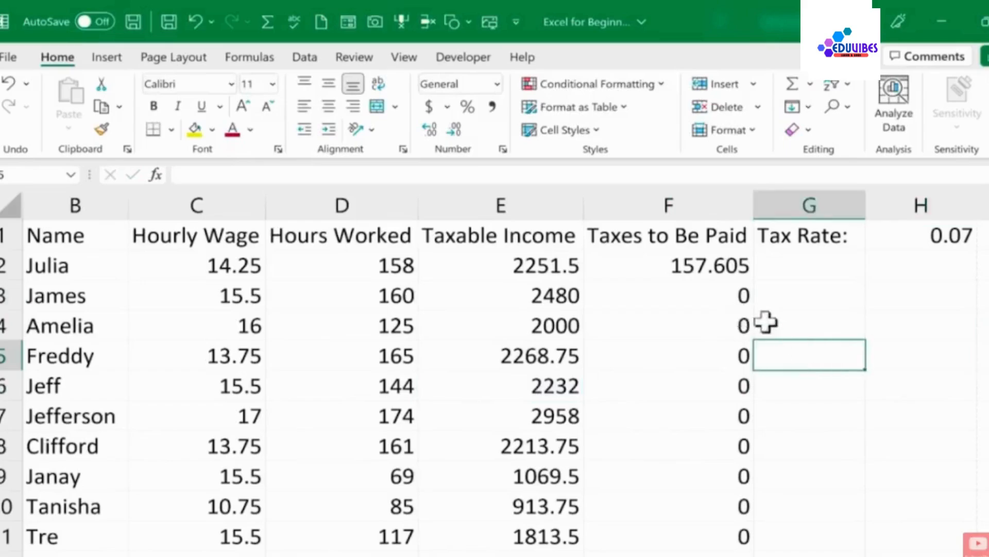
Open F2's formula =E2*H1 for editing in the formula bar, placing the cursor after the H1 reference
{"action": "left_click", "coordinate": [689, 268]}
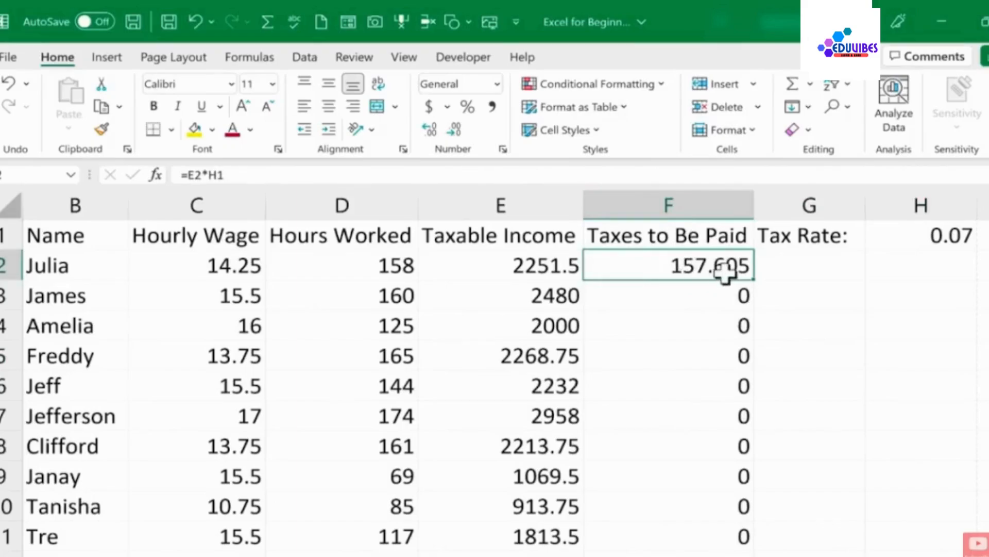
{"action": "double_click", "coordinate": [682, 272]}
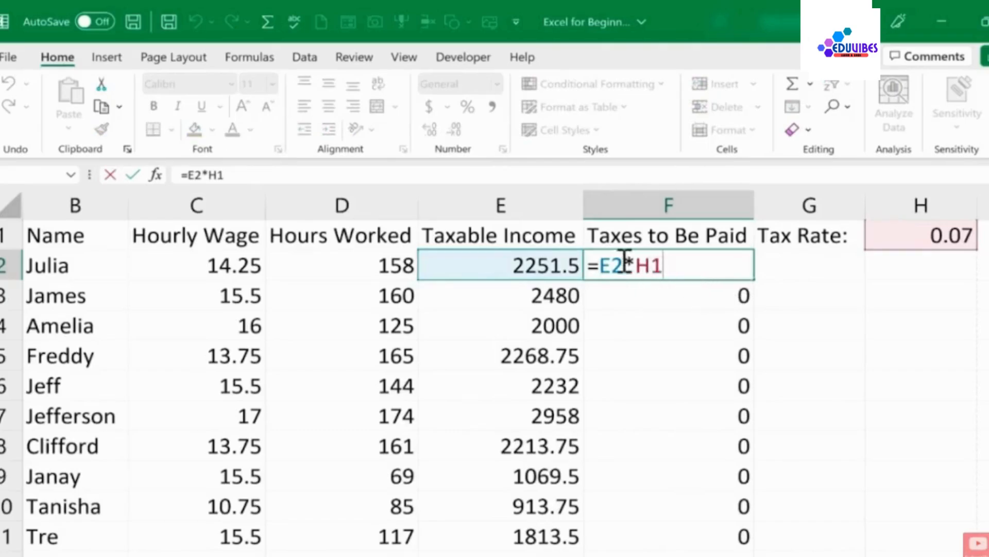
{"action": "key", "text": "ctrl+Return"}
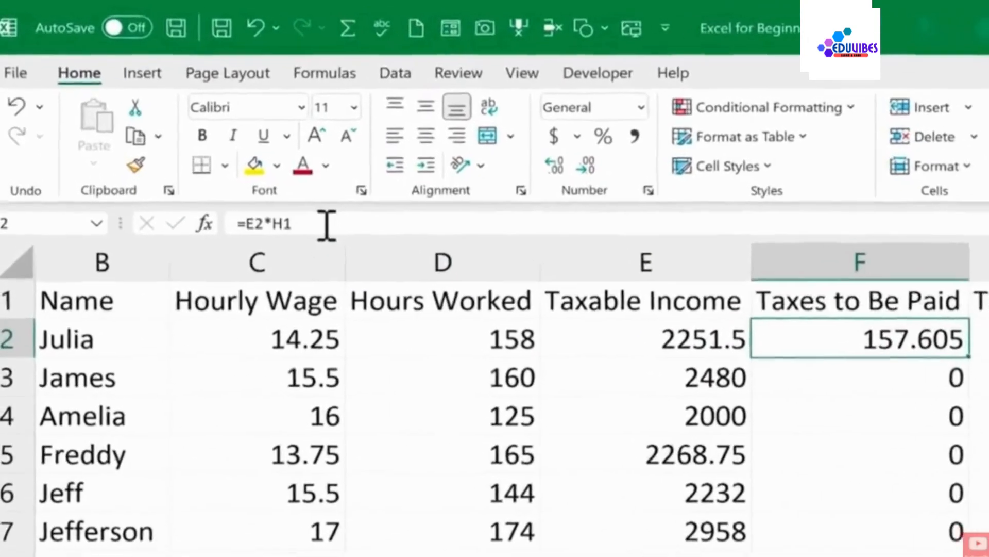
{"action": "left_click", "coordinate": [334, 230]}
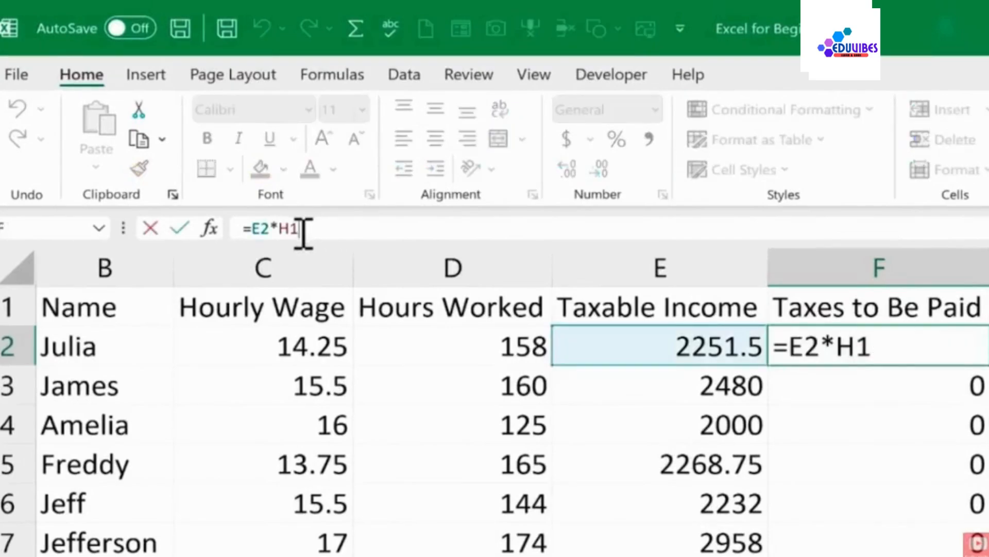
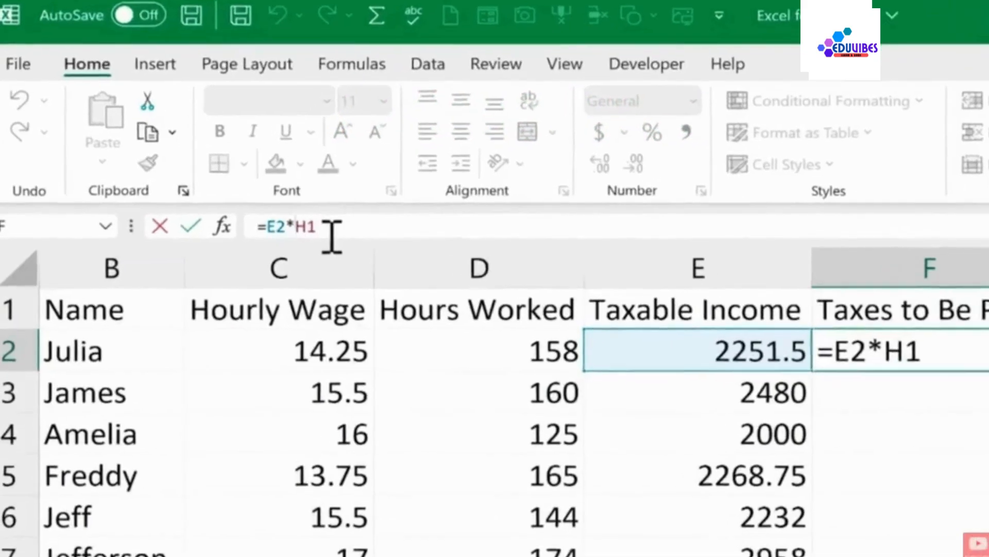
Make the tax rate reference in F2's formula absolute as $H$1 and confirm the formula
{"action": "type", "text": "$"}
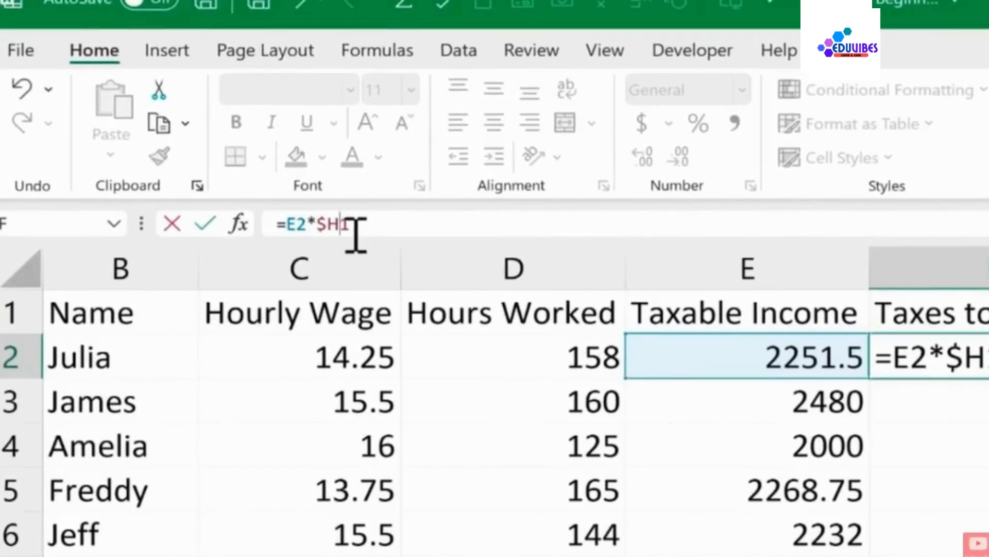
{"action": "type", "text": "$"}
{"action": "key", "text": "Return"}
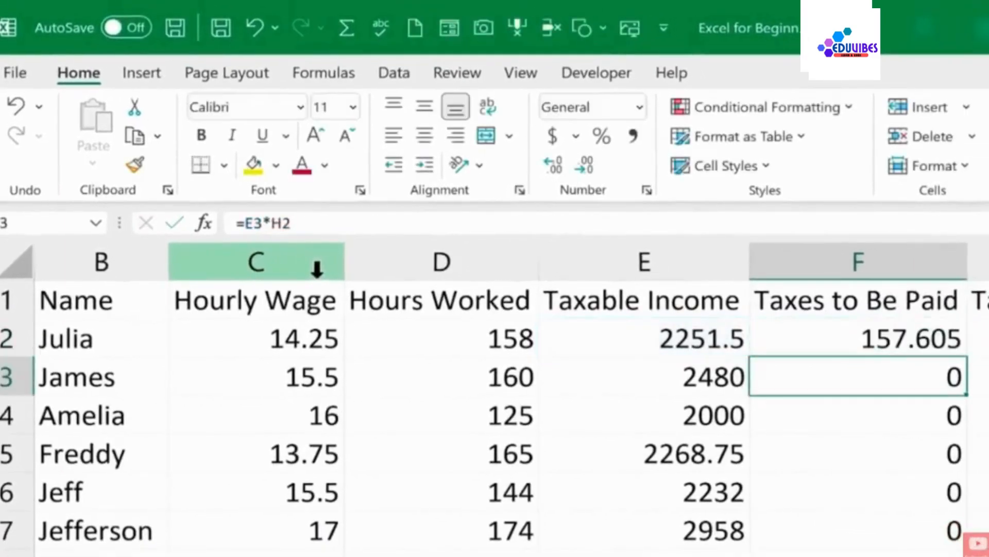
Fill F2's formula =E2*$H$1 down the Taxes to Be Paid column
{"action": "left_click", "coordinate": [886, 336]}
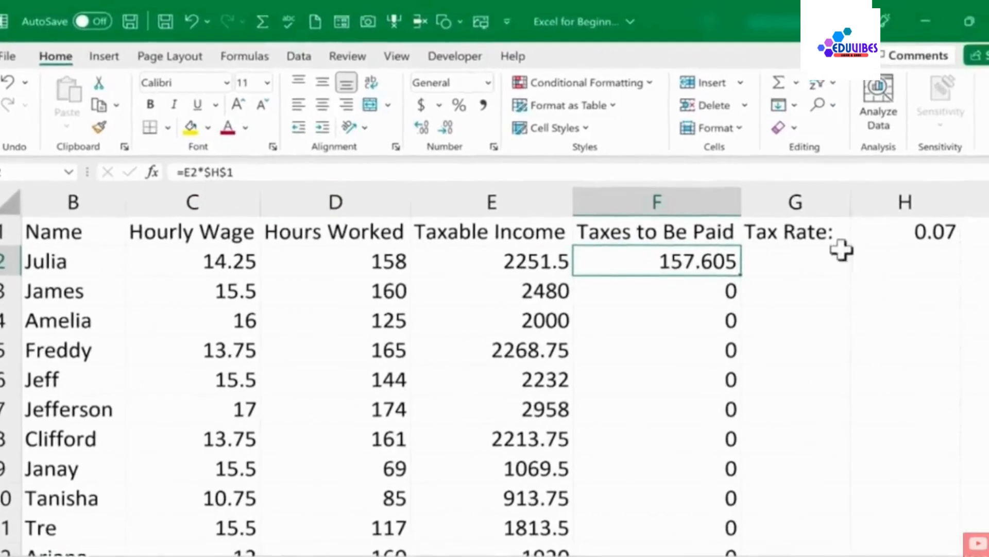
{"action": "double_click", "coordinate": [674, 268]}
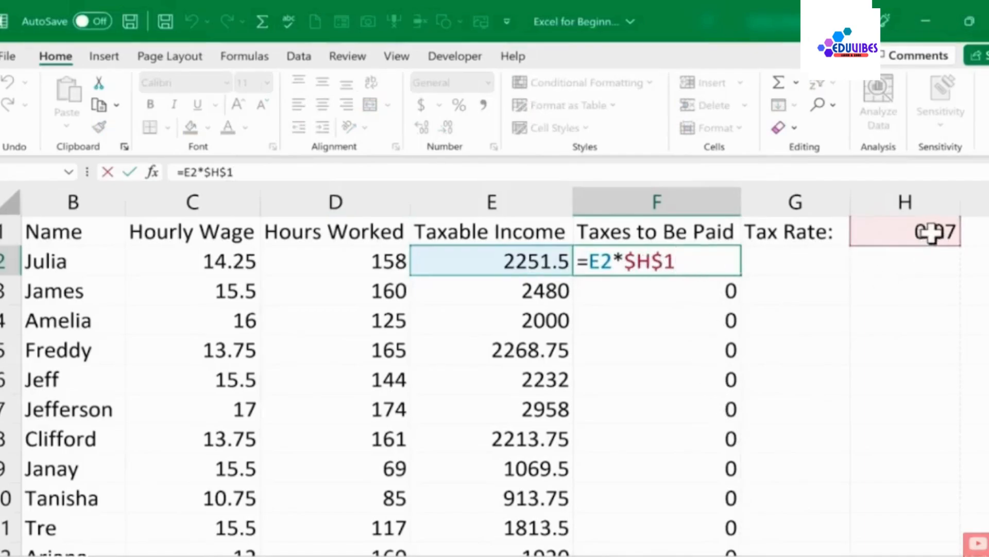
{"action": "key", "text": "ctrl+Return"}
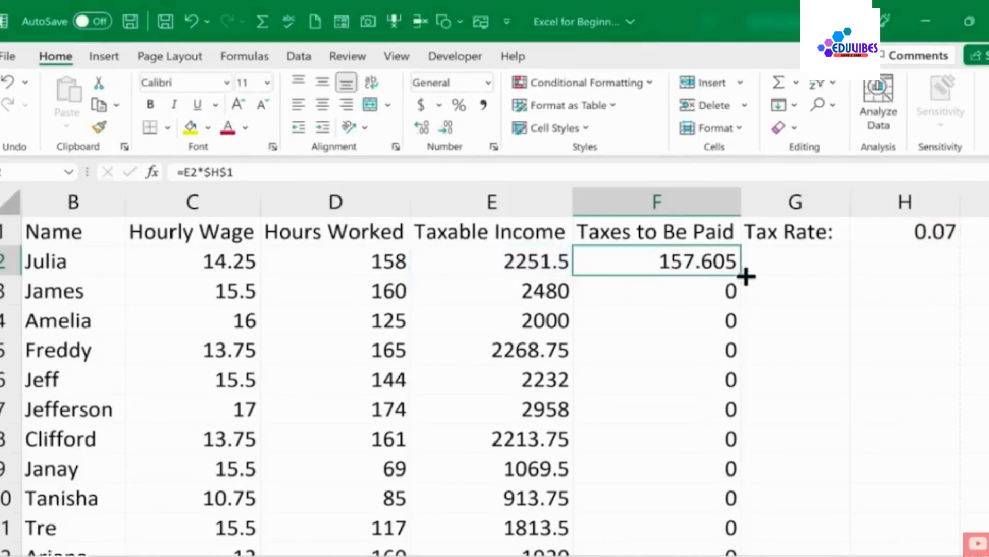
{"action": "double_click", "coordinate": [741, 275]}
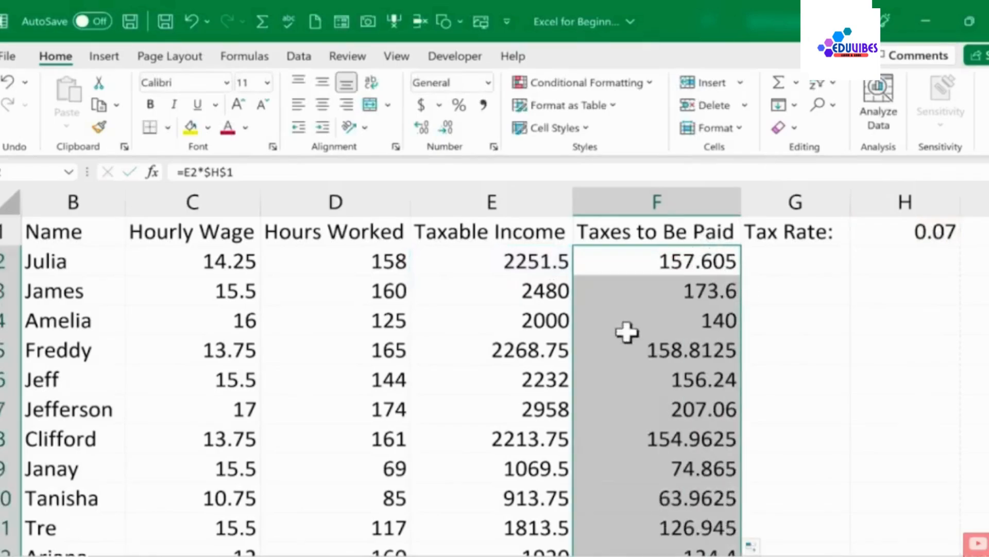
Examine the filled formulas in F29, F13 and F2, highlighting the absolute $H$1 reference
{"action": "scroll", "coordinate": [696, 435], "scroll_direction": "down", "scroll_amount": 2}
{"action": "scroll", "coordinate": [696, 435], "scroll_direction": "down", "scroll_amount": 6}
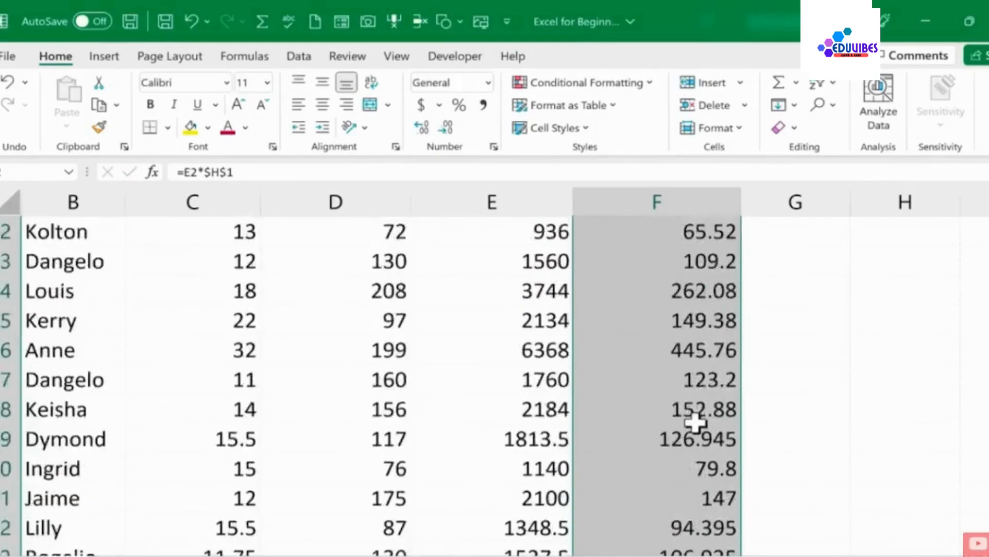
{"action": "double_click", "coordinate": [699, 346]}
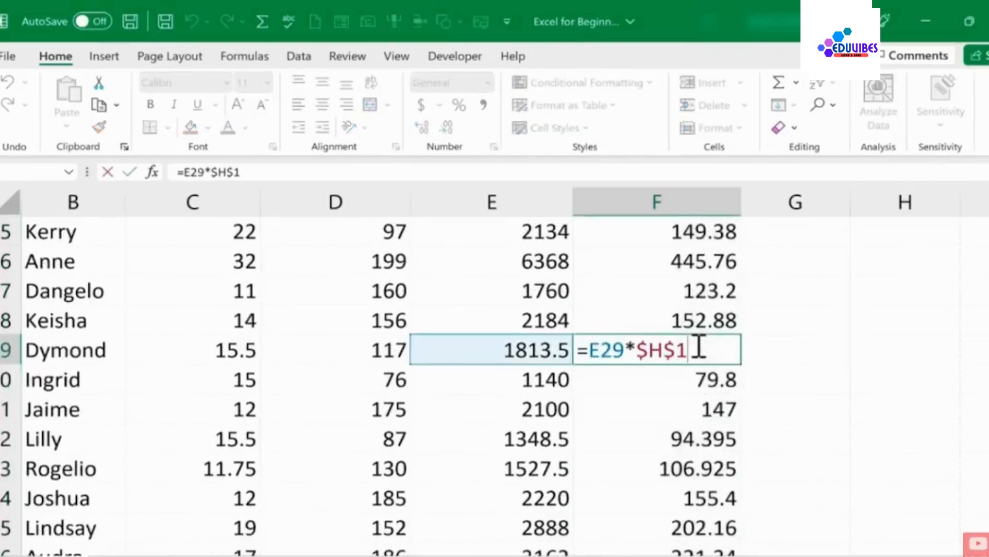
{"action": "scroll", "coordinate": [675, 368], "scroll_direction": "up", "scroll_amount": 6}
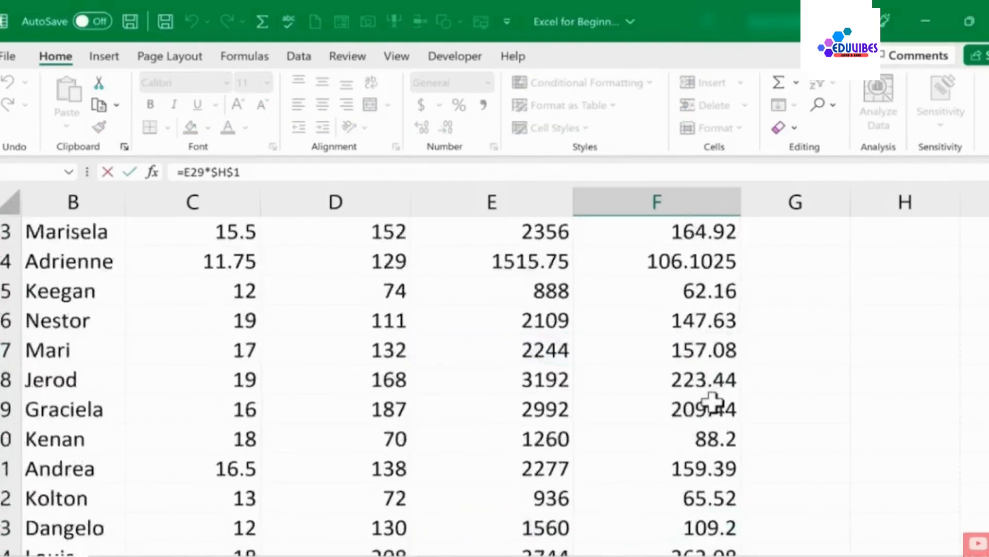
{"action": "double_click", "coordinate": [691, 412]}
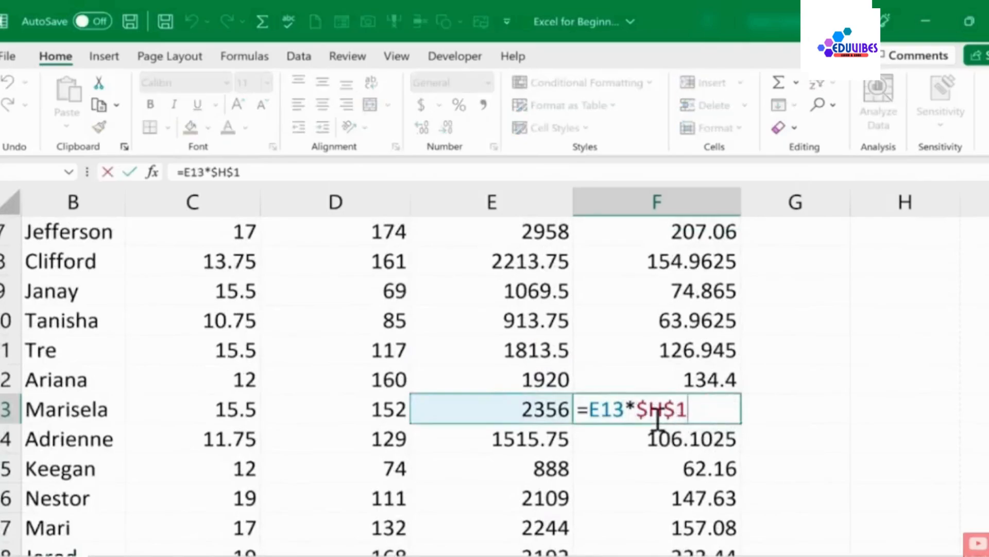
{"action": "scroll", "coordinate": [855, 338], "scroll_direction": "up", "scroll_amount": 2}
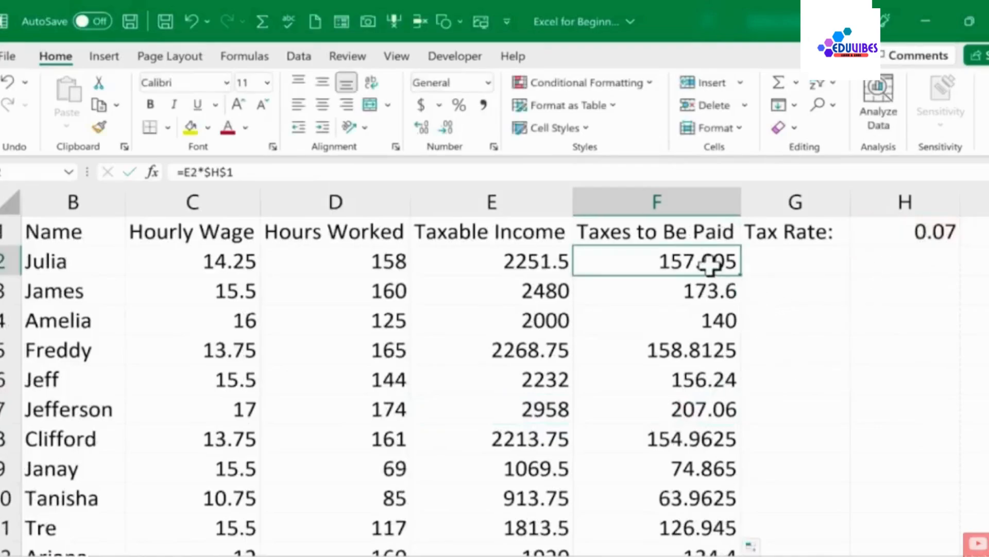
{"action": "double_click", "coordinate": [721, 262]}
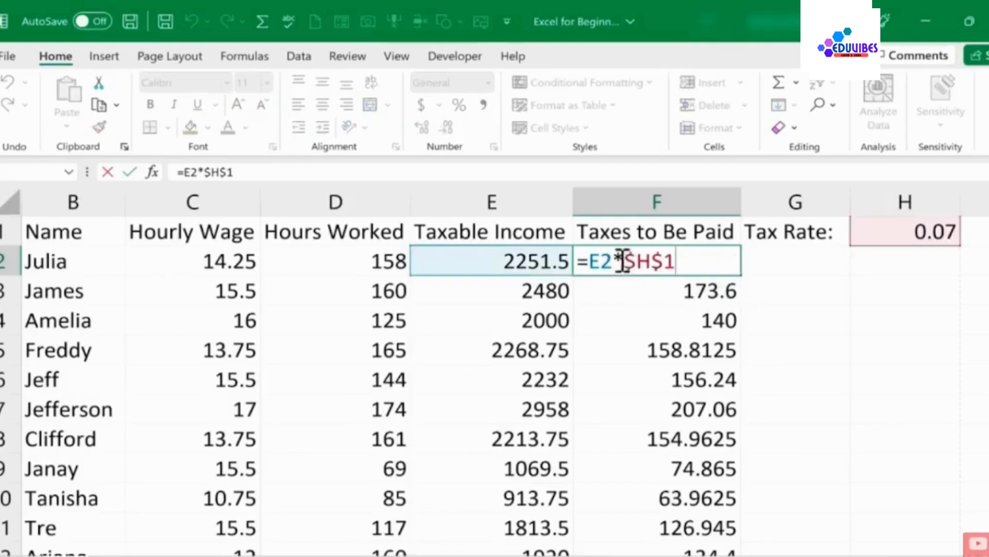
{"action": "left_click_drag", "start_coordinate": [589, 261], "coordinate": [692, 267]}
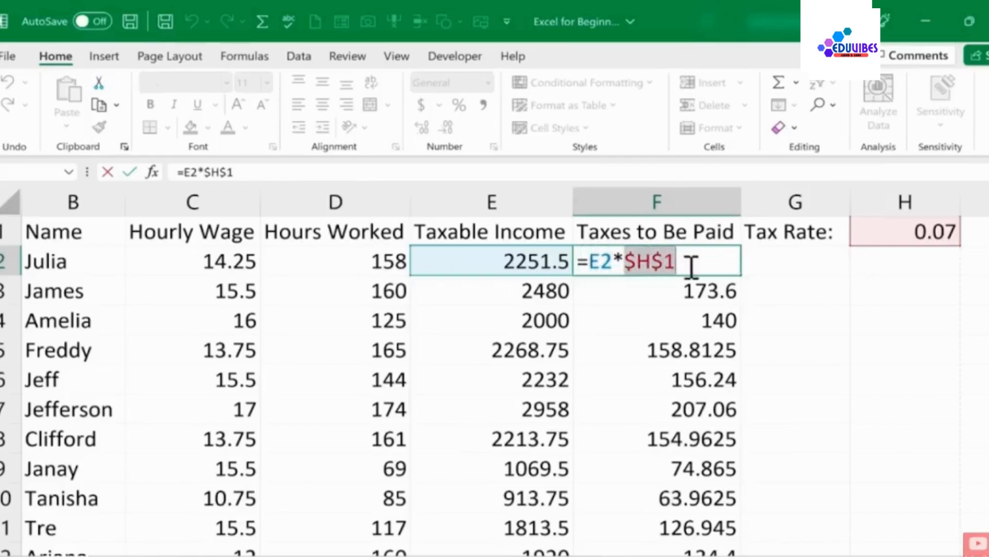